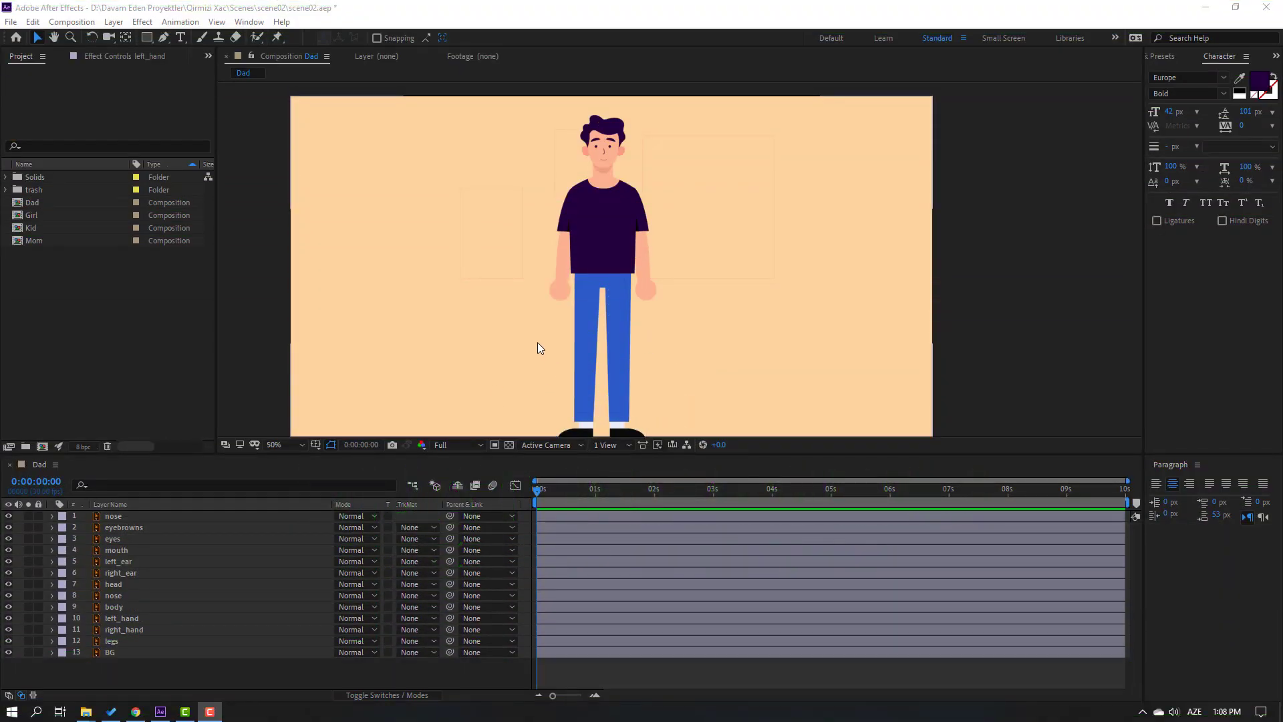
Close the Paragraph panel and lock the BG layer
click(1197, 465)
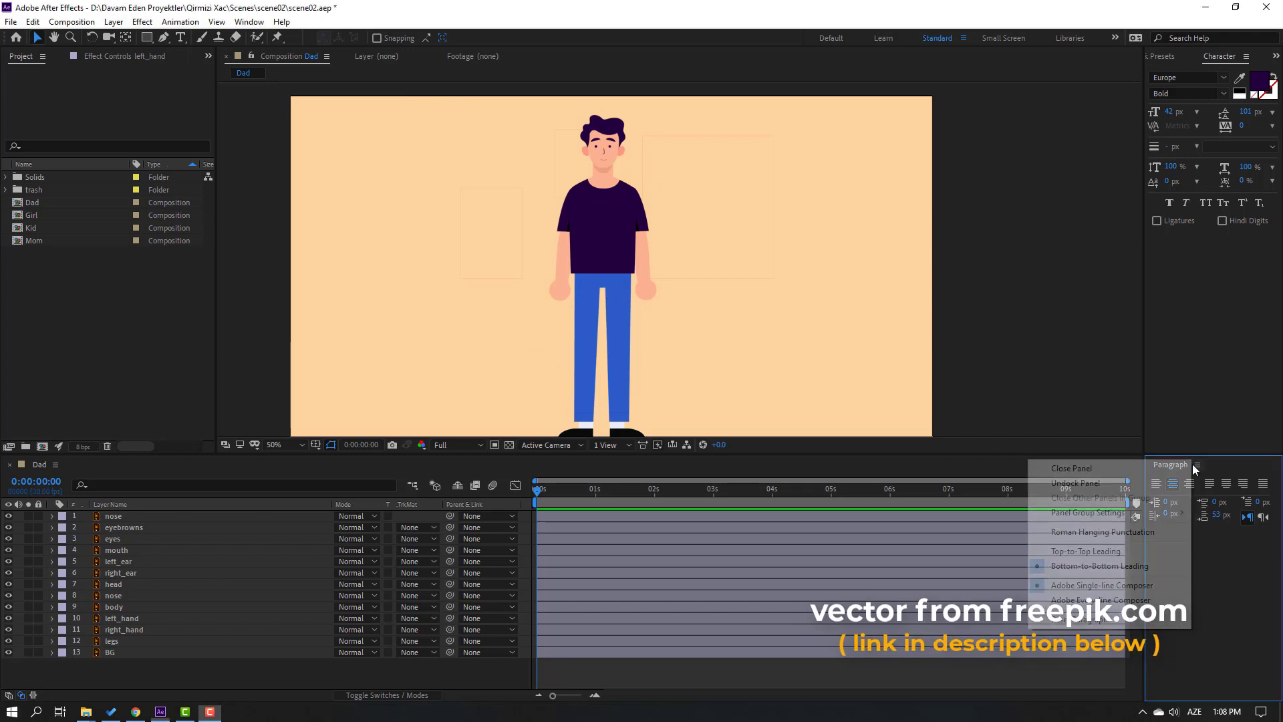
click(1134, 470)
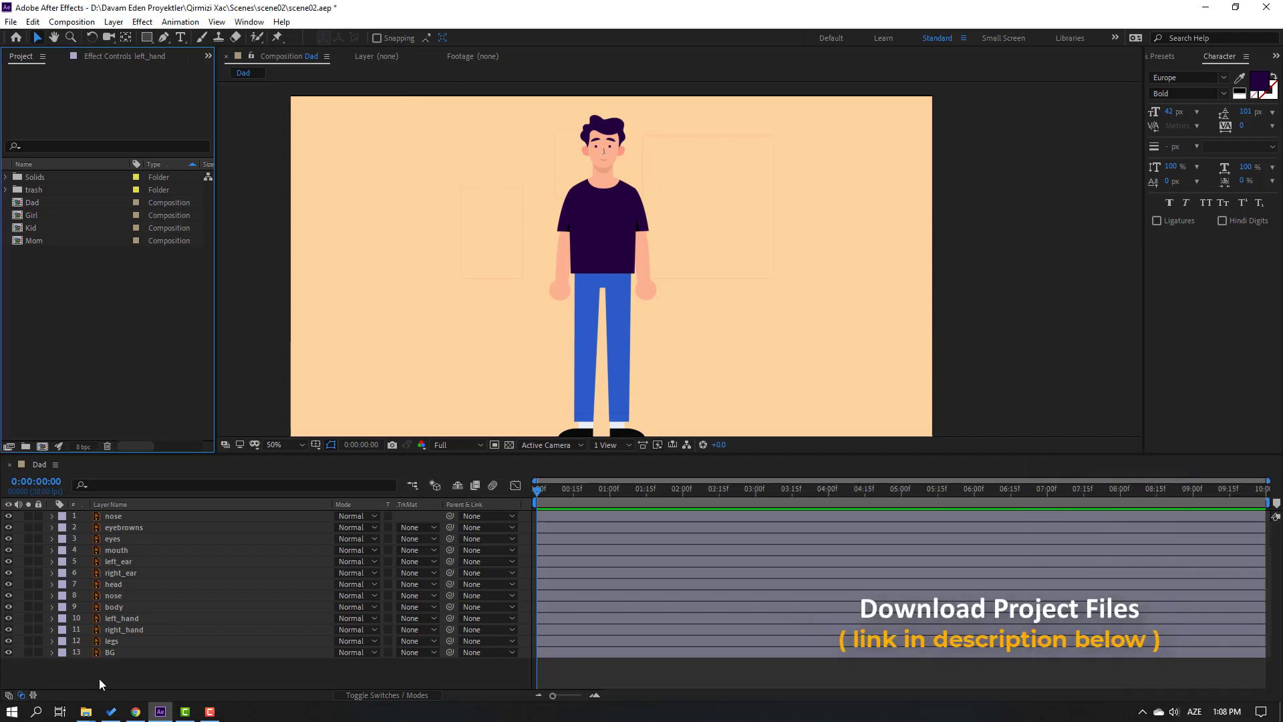
click(103, 655)
click(39, 653)
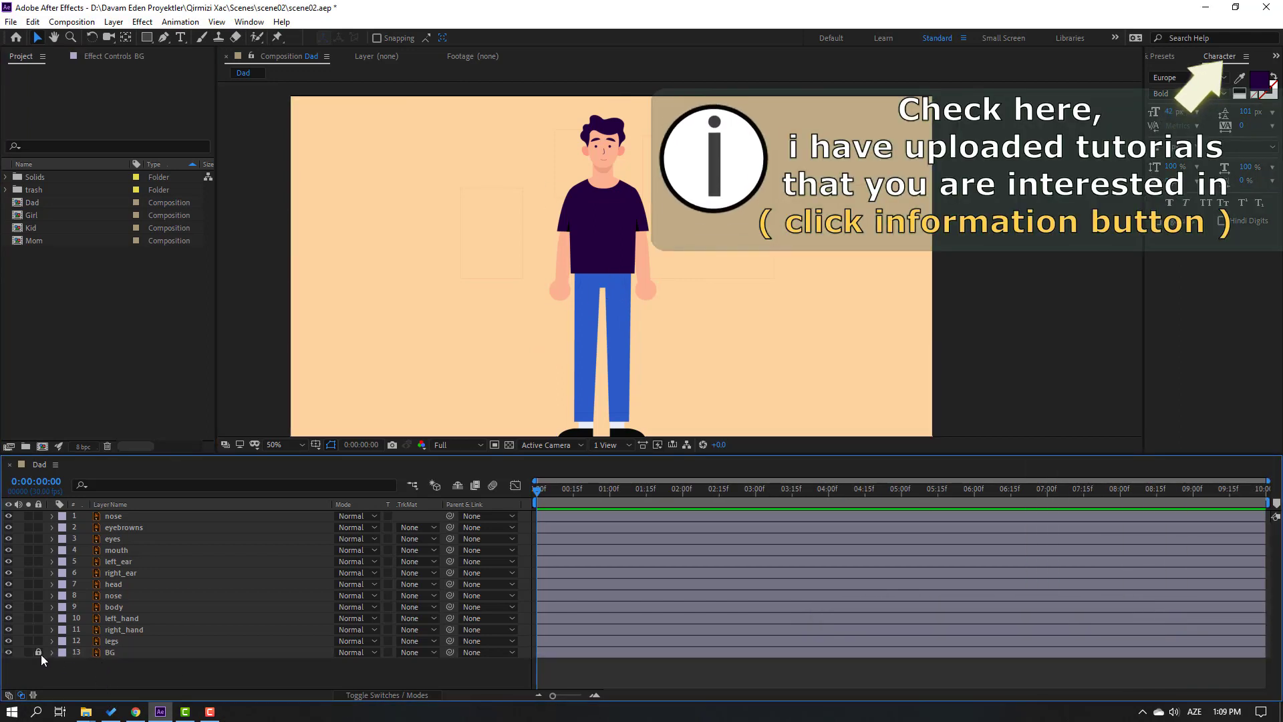
Solo the head layer, move its anchor point down to the chin, and show the other layers again
click(107, 585)
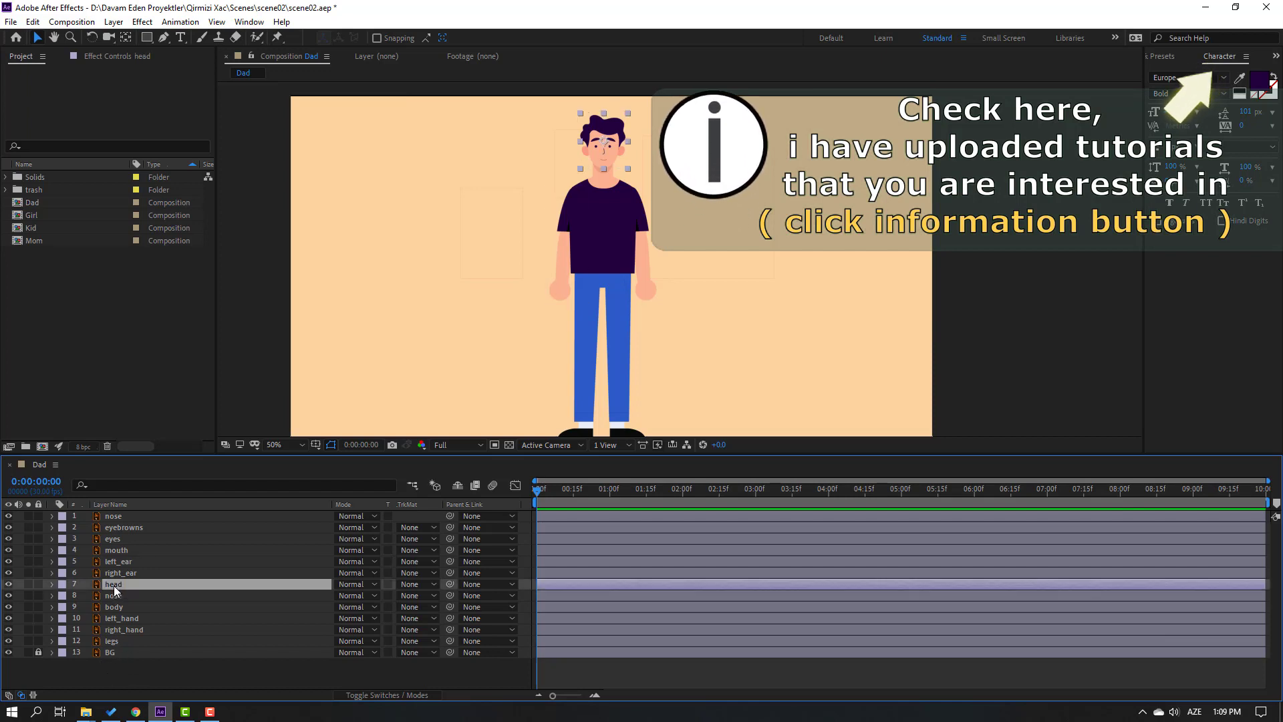
click(28, 584)
scroll(641, 264, up, 4)
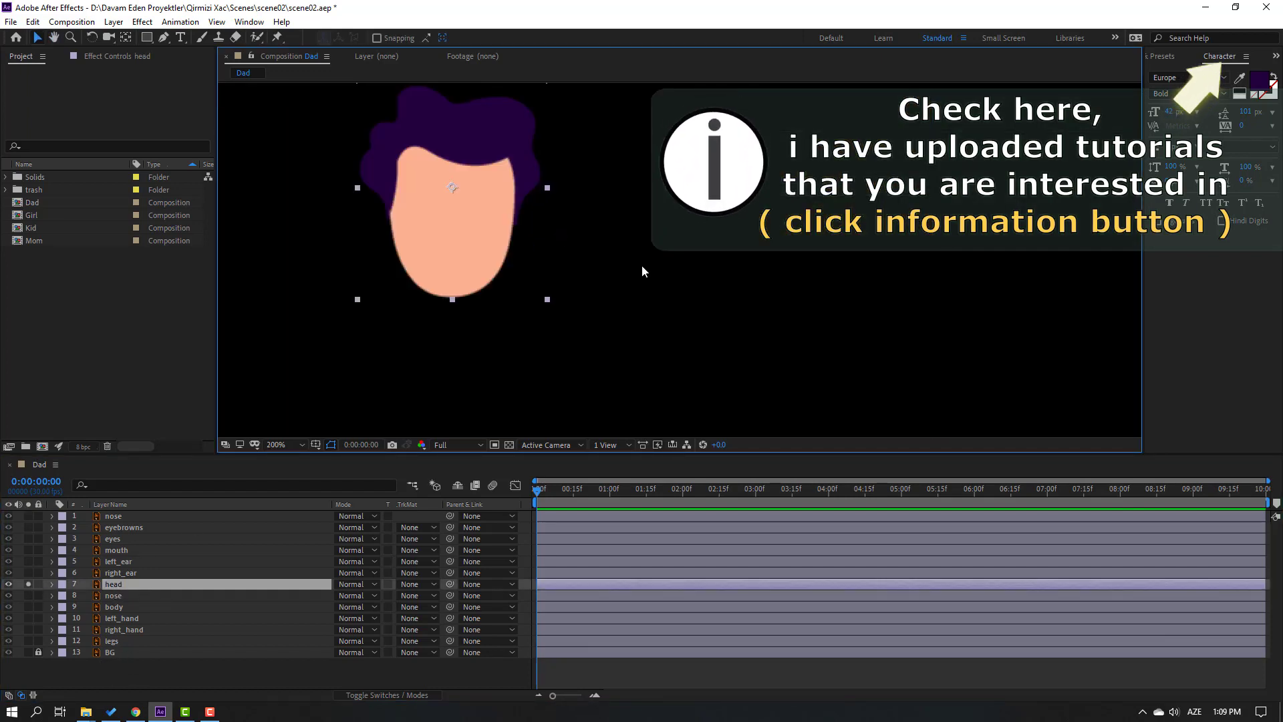
click(126, 38)
drag(454, 197, 454, 288)
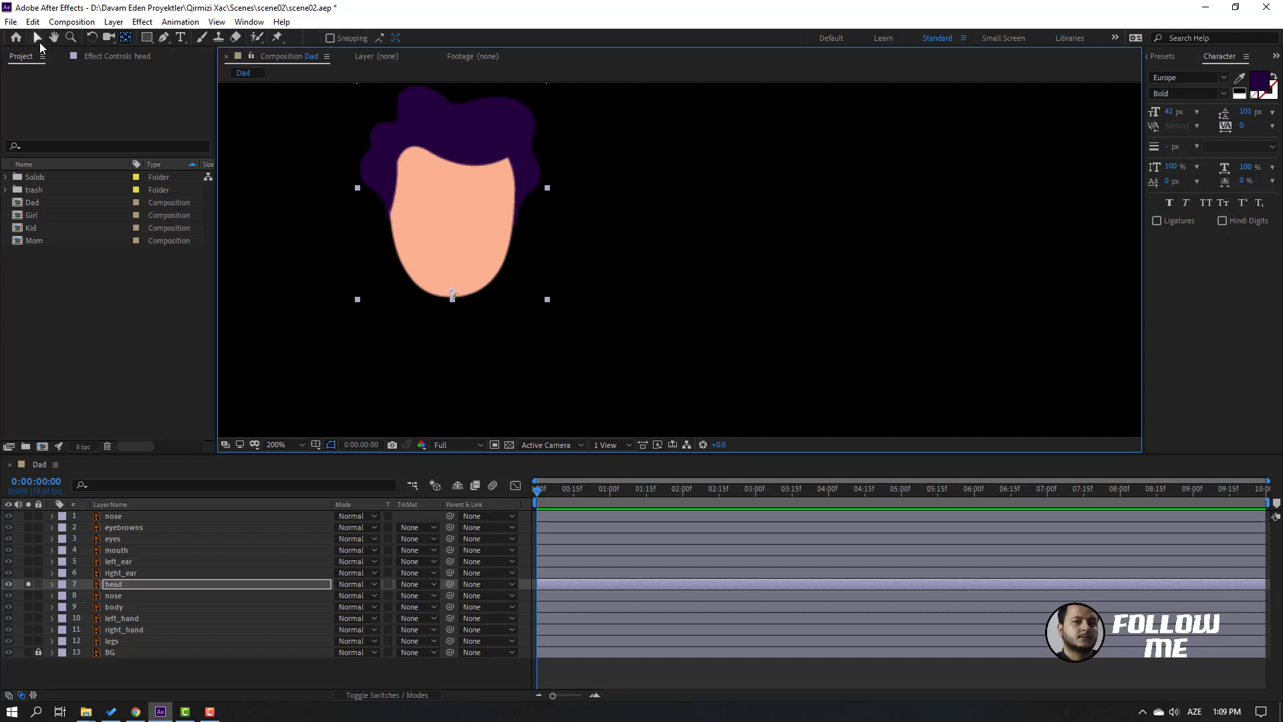
click(37, 37)
click(28, 584)
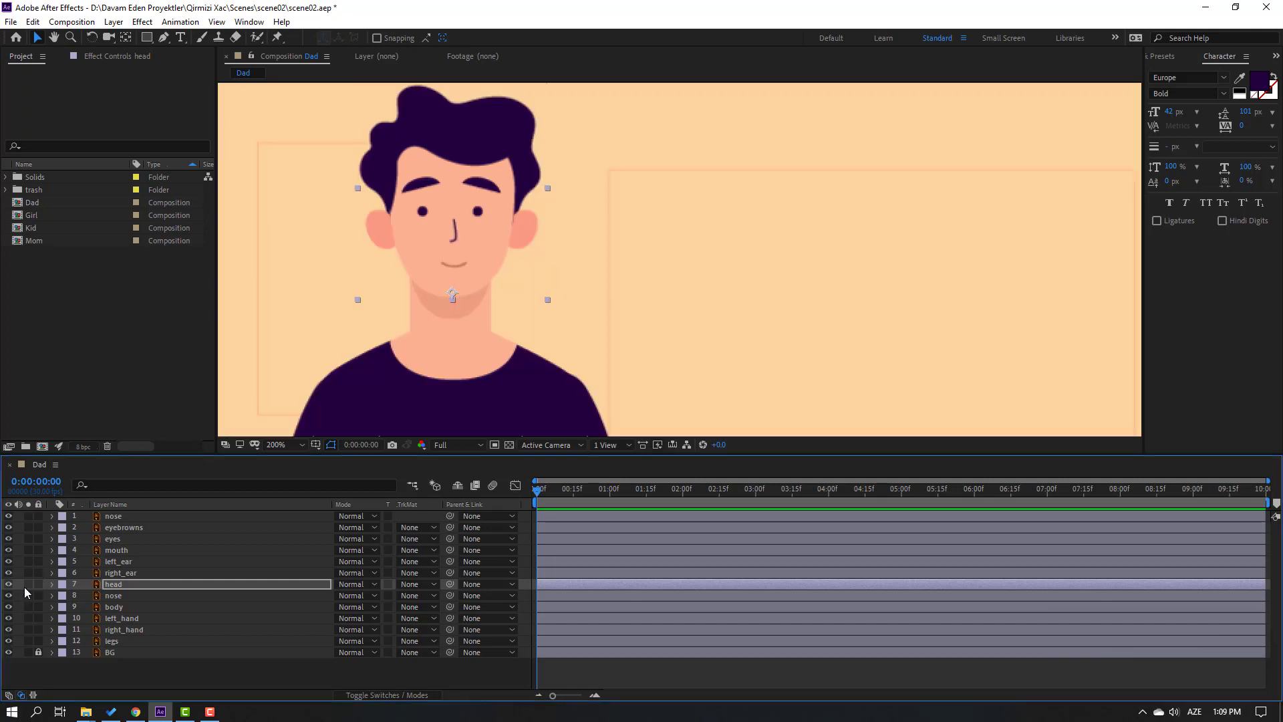
Create a null object in the Dad composition and rename it Face Controller
click(155, 678)
click(282, 445)
click(311, 458)
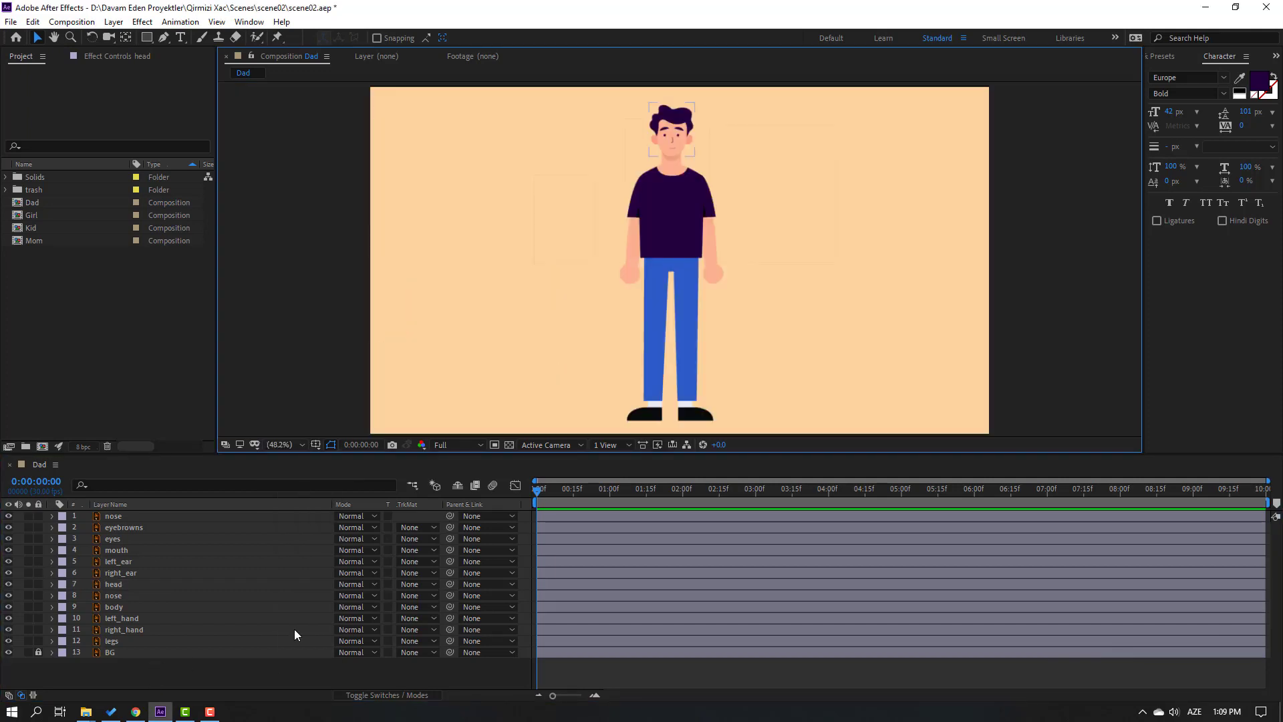
right_click(141, 680)
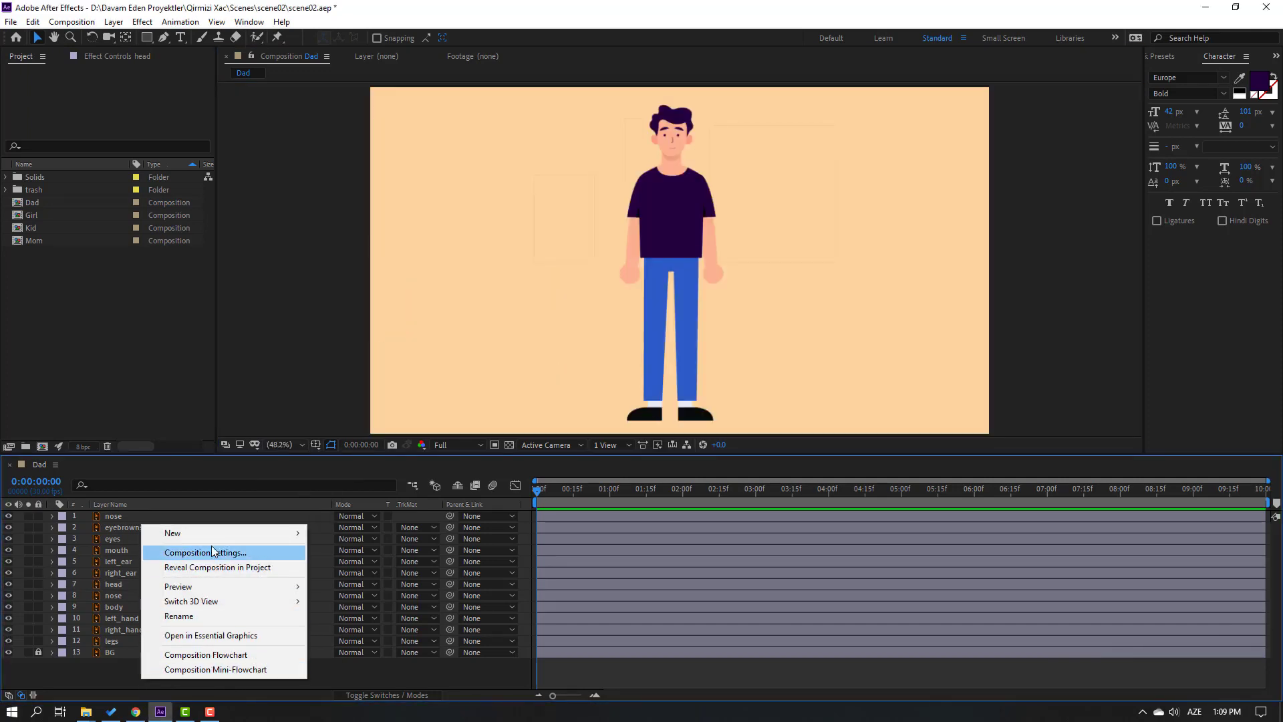
mouse_move(221, 533)
click(359, 612)
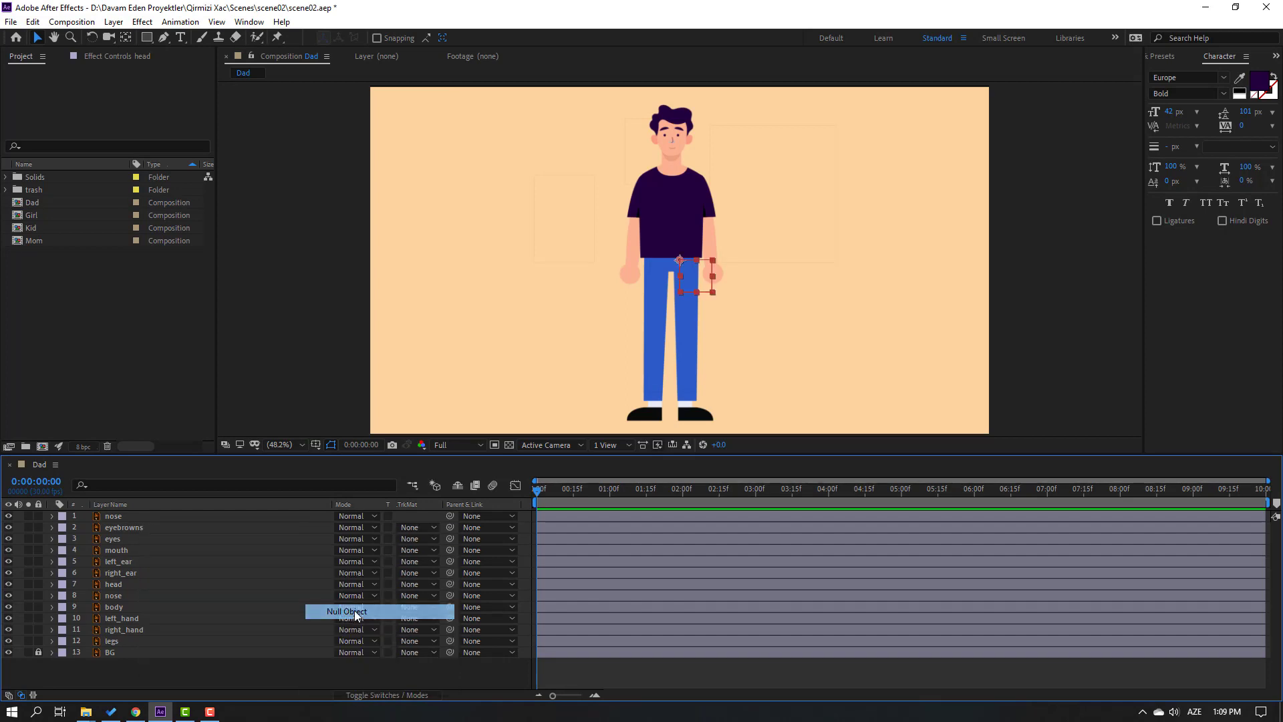
key(Return)
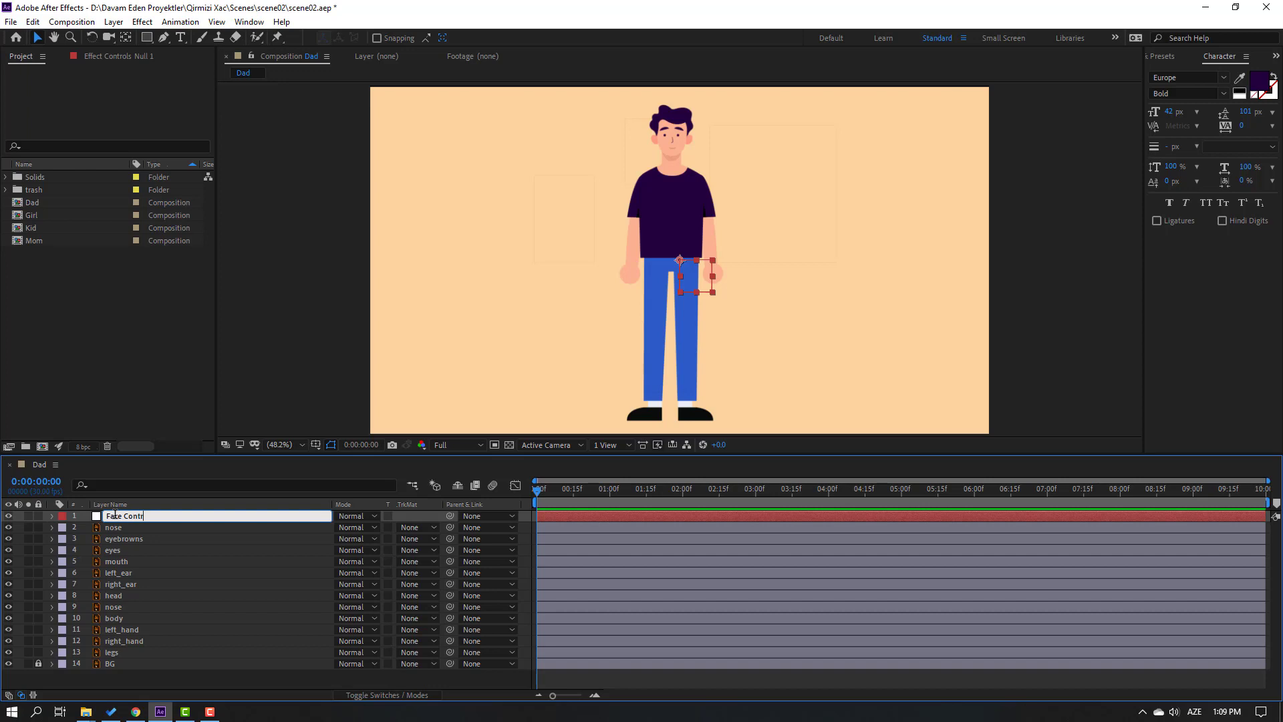
key(Return)
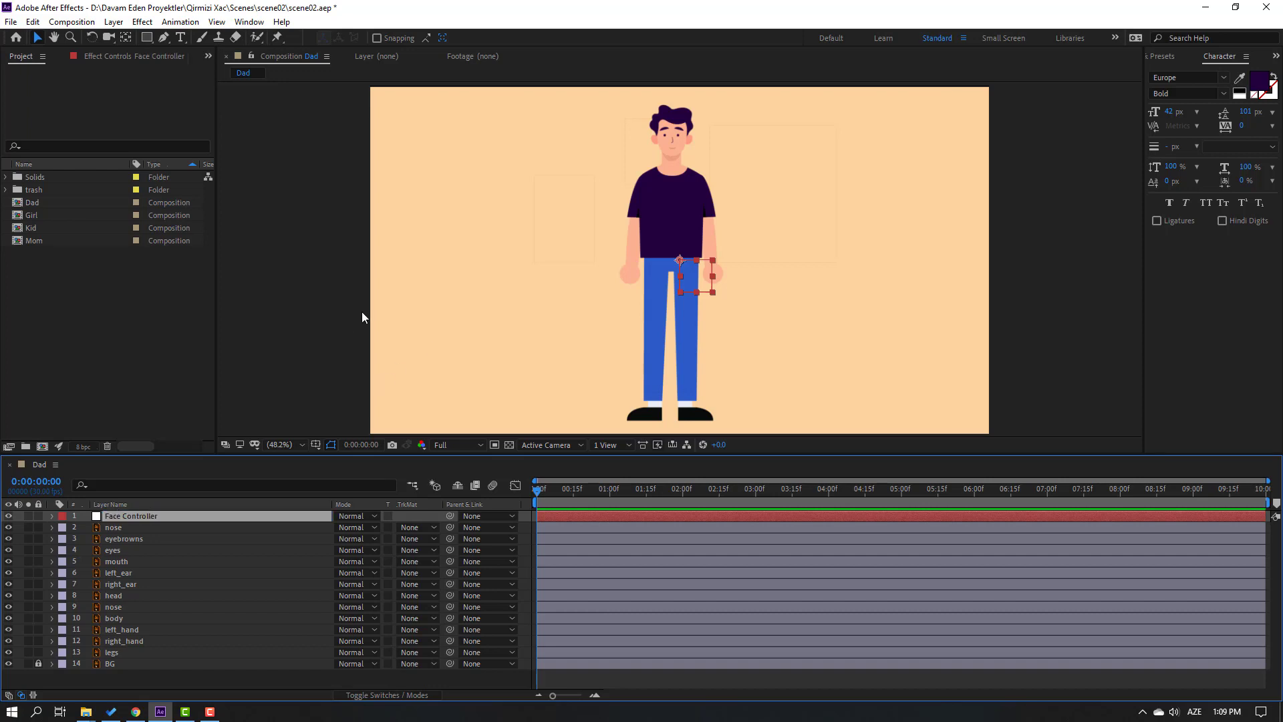
Center the Face Controller null's anchor point and place the null over the middle of the face
click(125, 38)
key(ctrl+alt+Home)
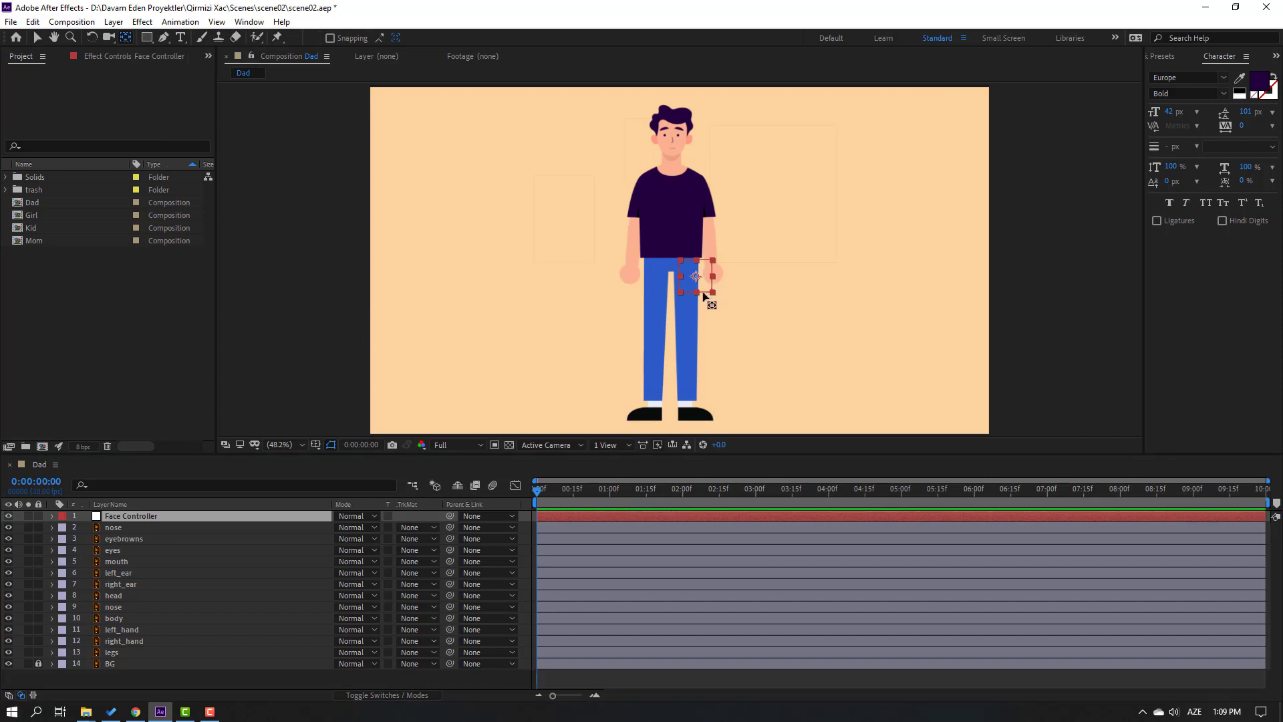
click(37, 37)
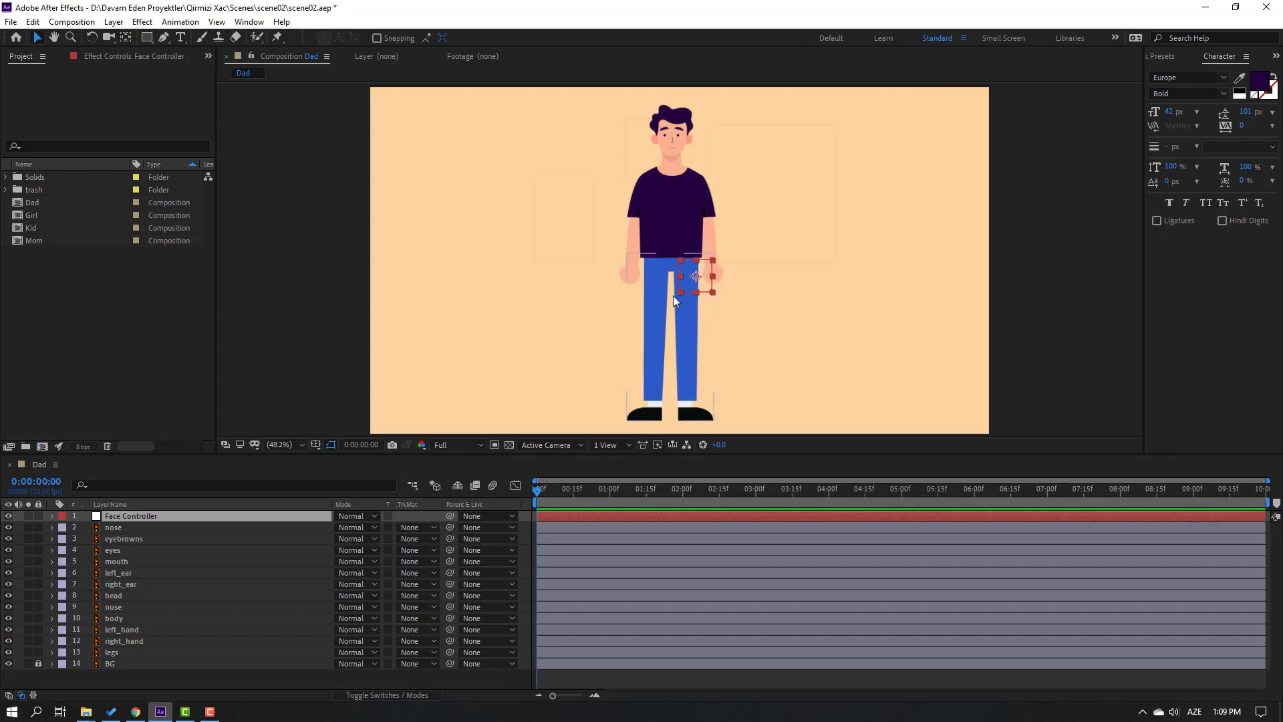
drag(699, 282, 686, 154)
scroll(691, 252, up, 4)
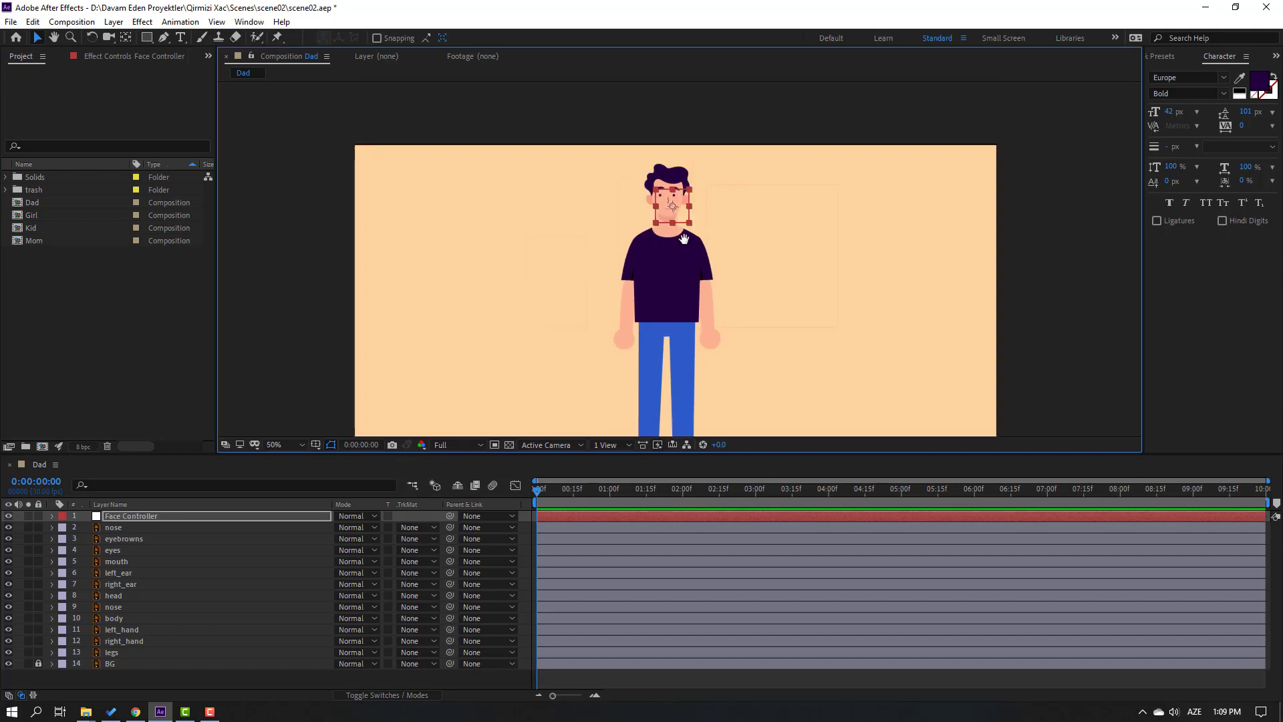
scroll(691, 252, up, 1)
scroll(676, 289, down, 1)
drag(708, 198, 638, 262)
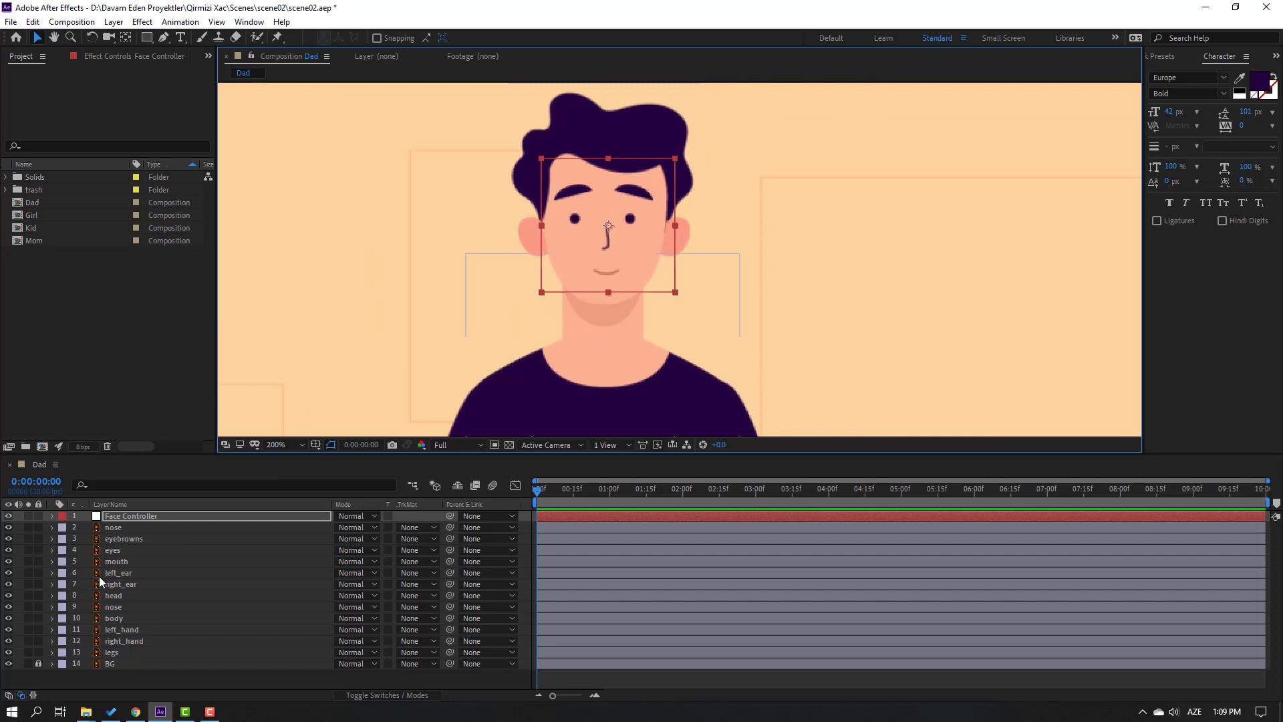
Parent both nose layers and the eyebrowns, eyes and mouth layers to Face Controller
click(114, 528)
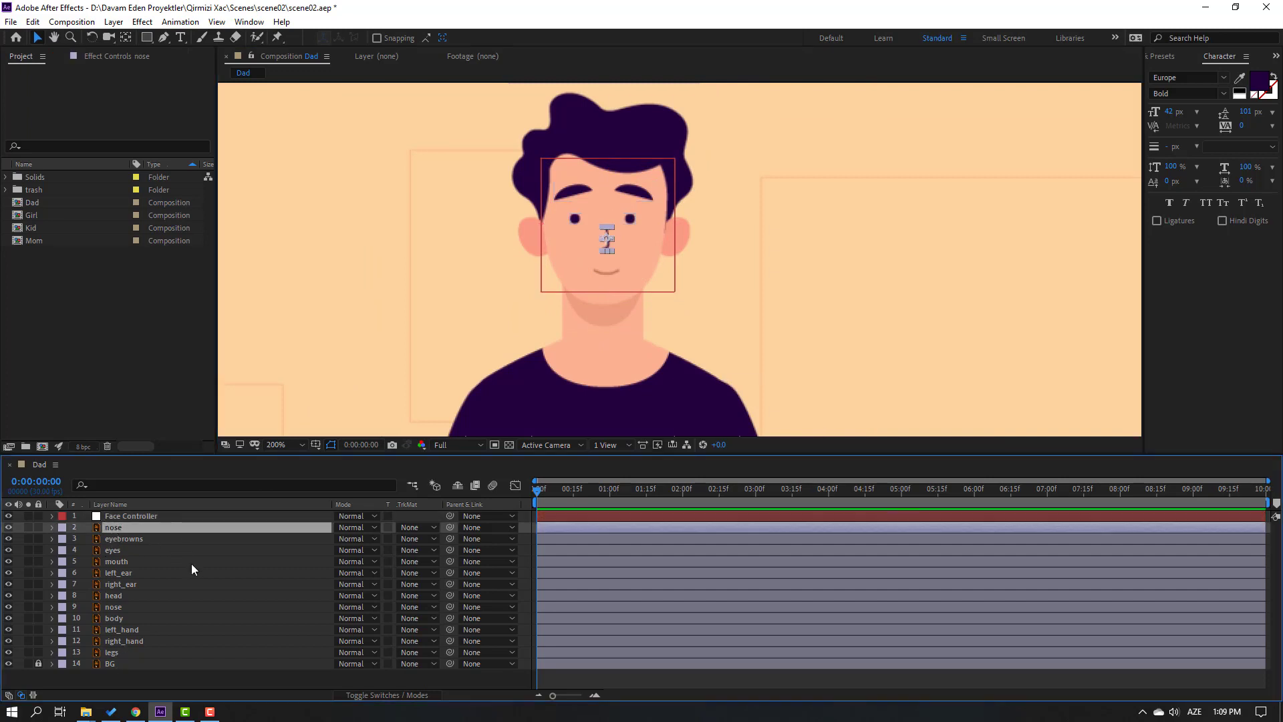
ctrl+click(130, 539)
ctrl+click(127, 552)
ctrl+click(131, 563)
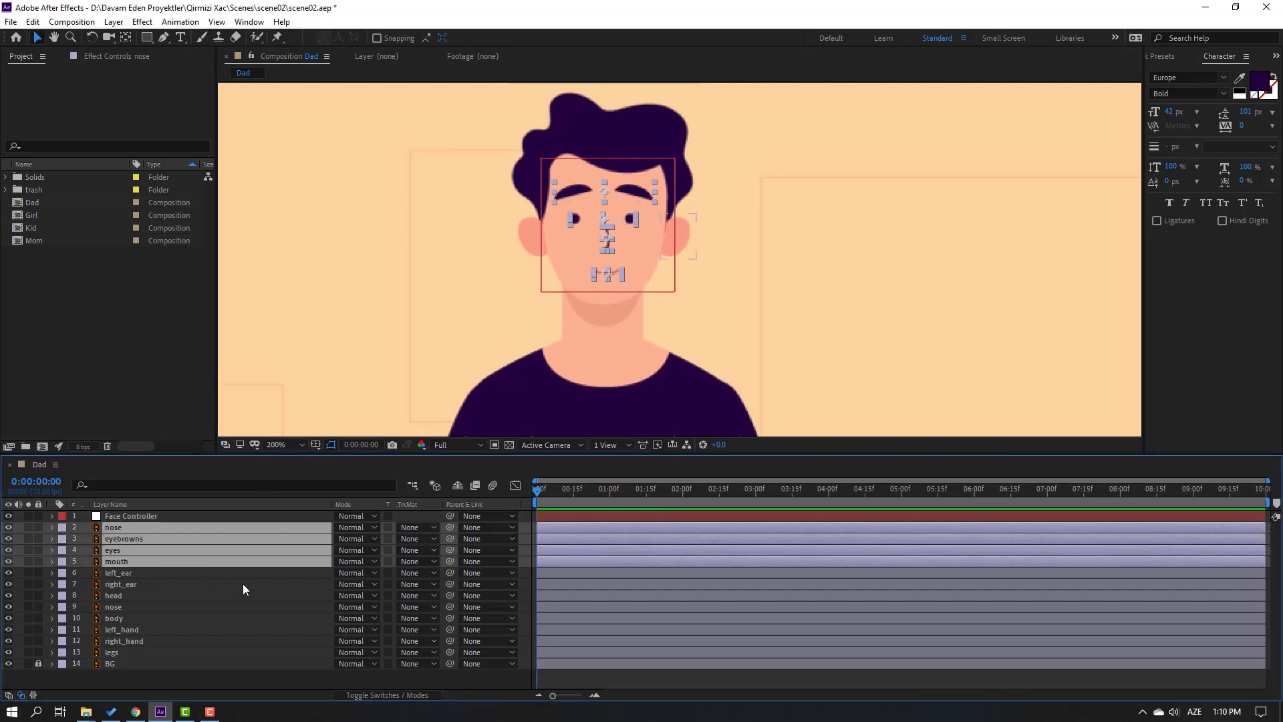
ctrl+click(184, 606)
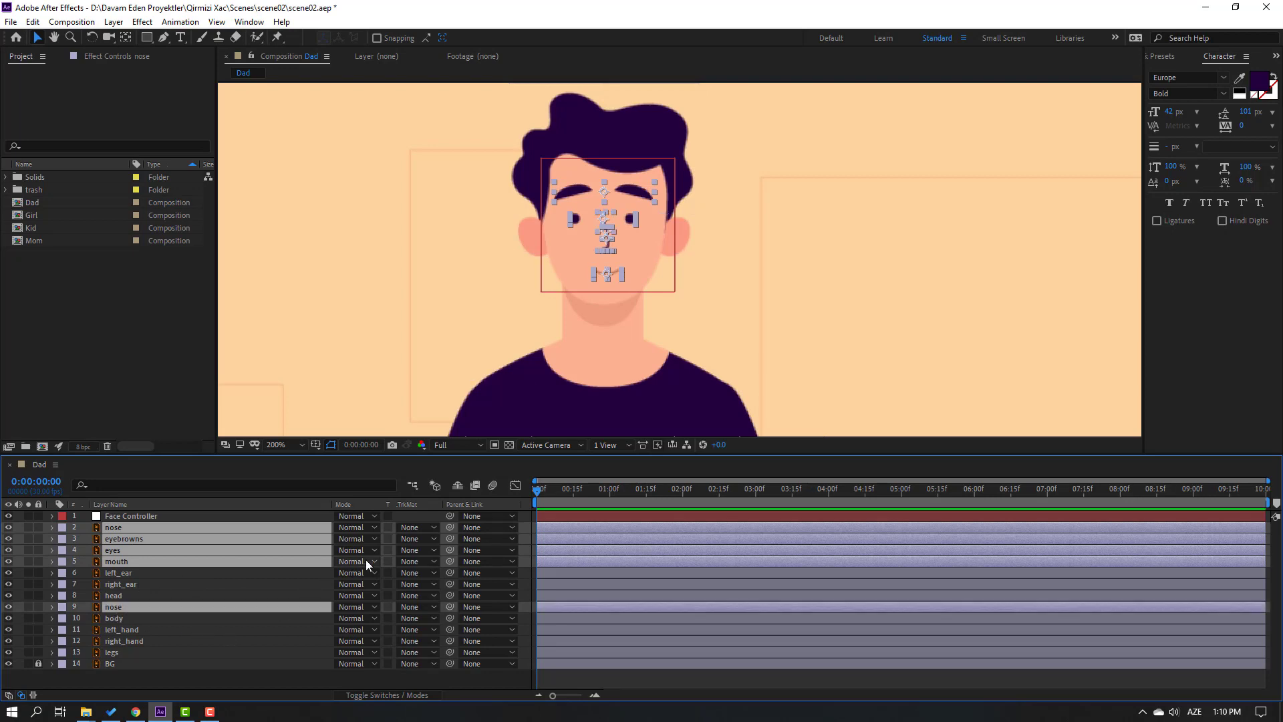
drag(449, 528, 122, 517)
Try moving the Face Controller null to test whether the facial features follow it
click(123, 518)
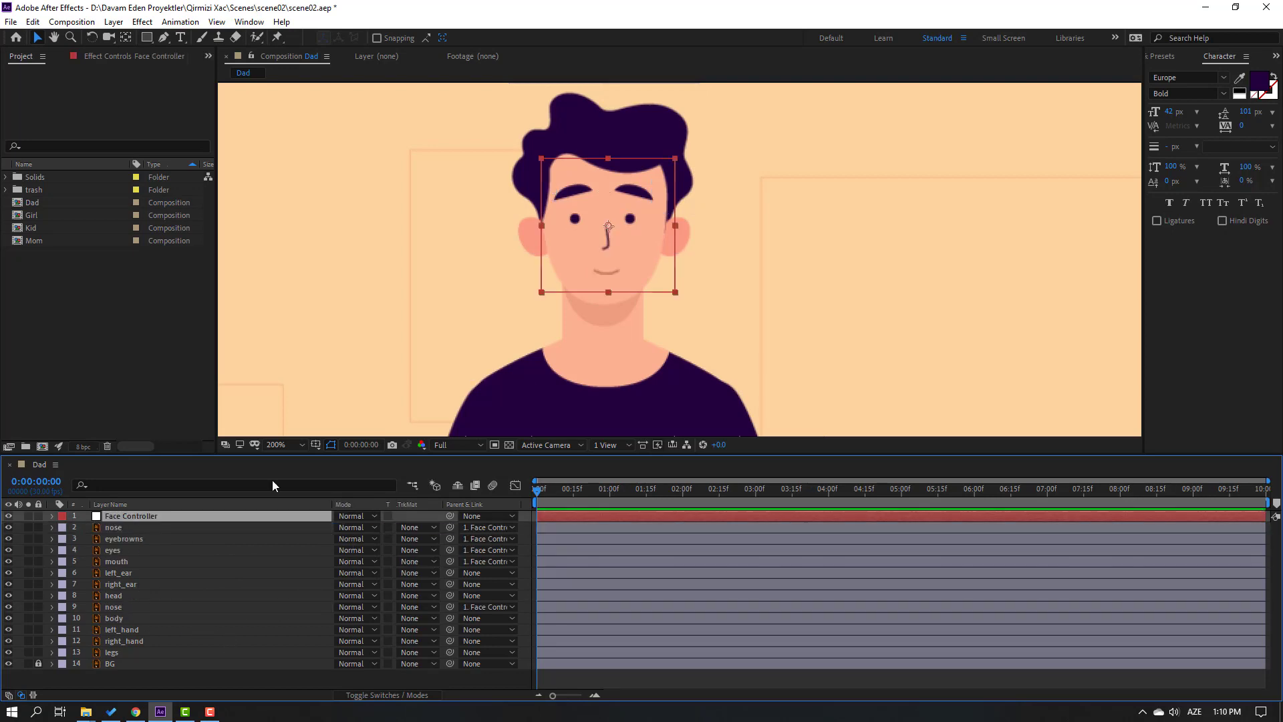
drag(602, 248, 592, 252)
click(118, 676)
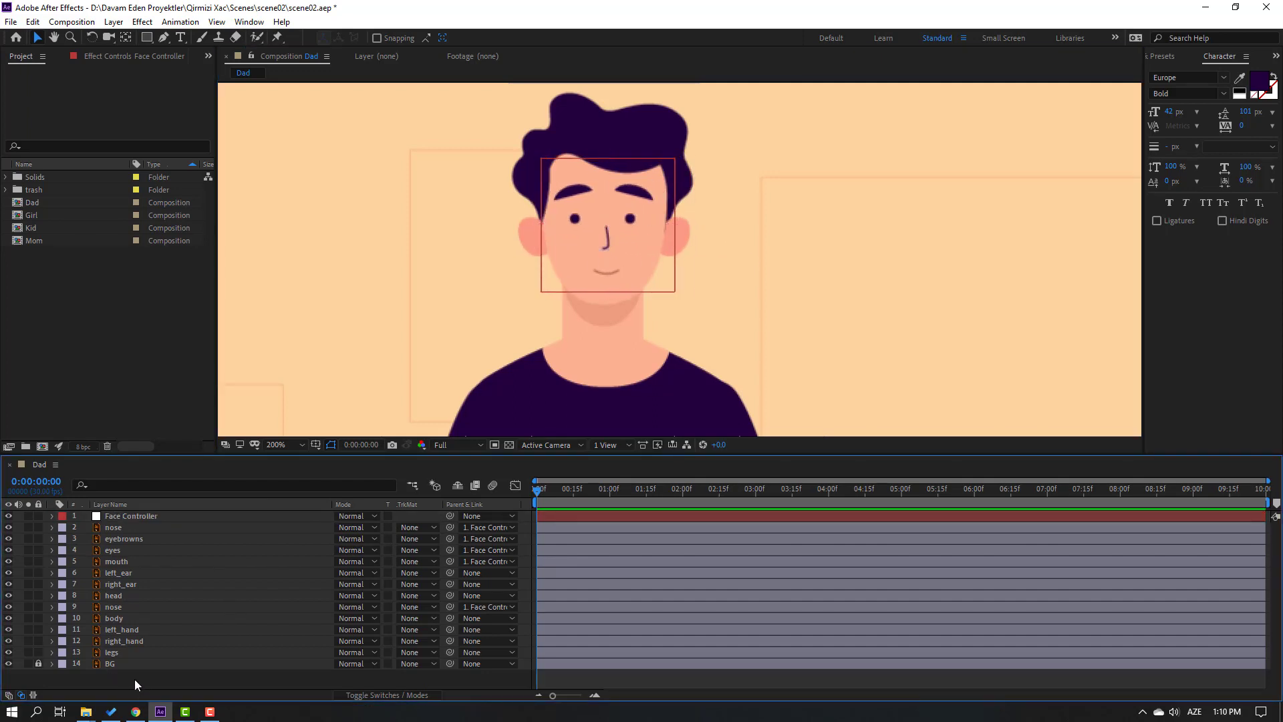
Create a second null object and move it up to the character's neck
right_click(134, 679)
mouse_move(274, 534)
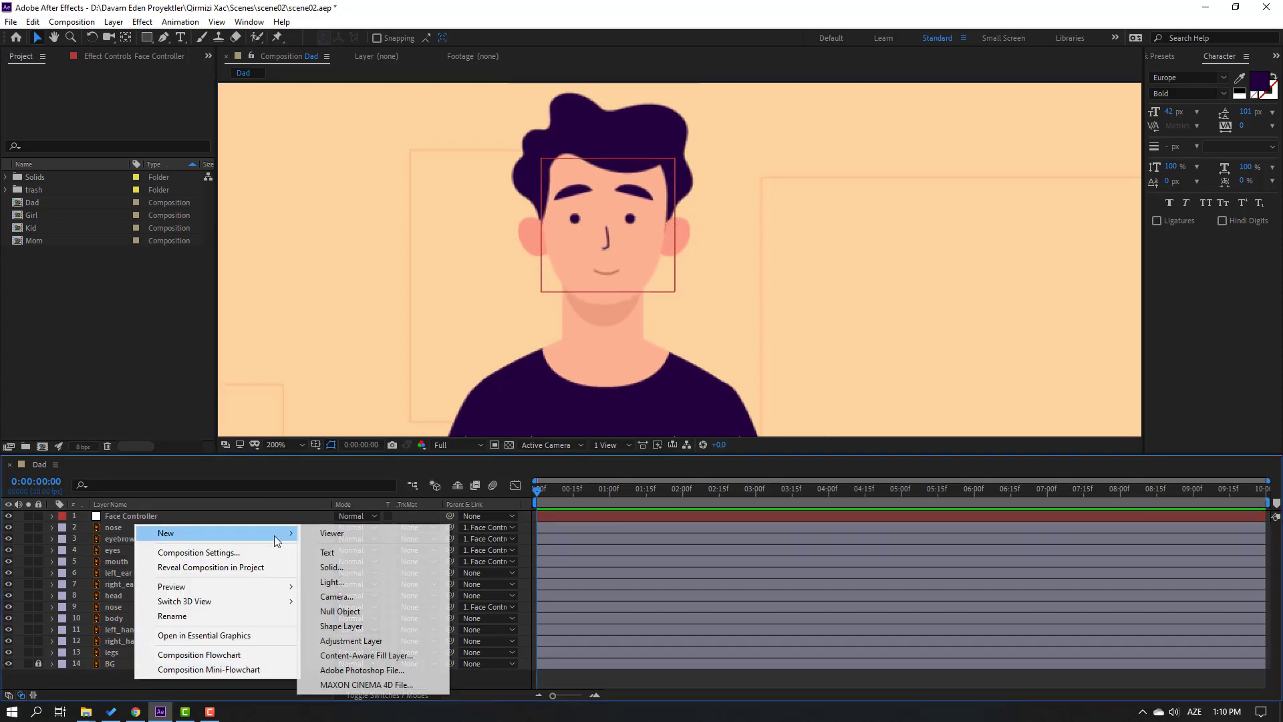
click(356, 613)
scroll(580, 334, down, 2)
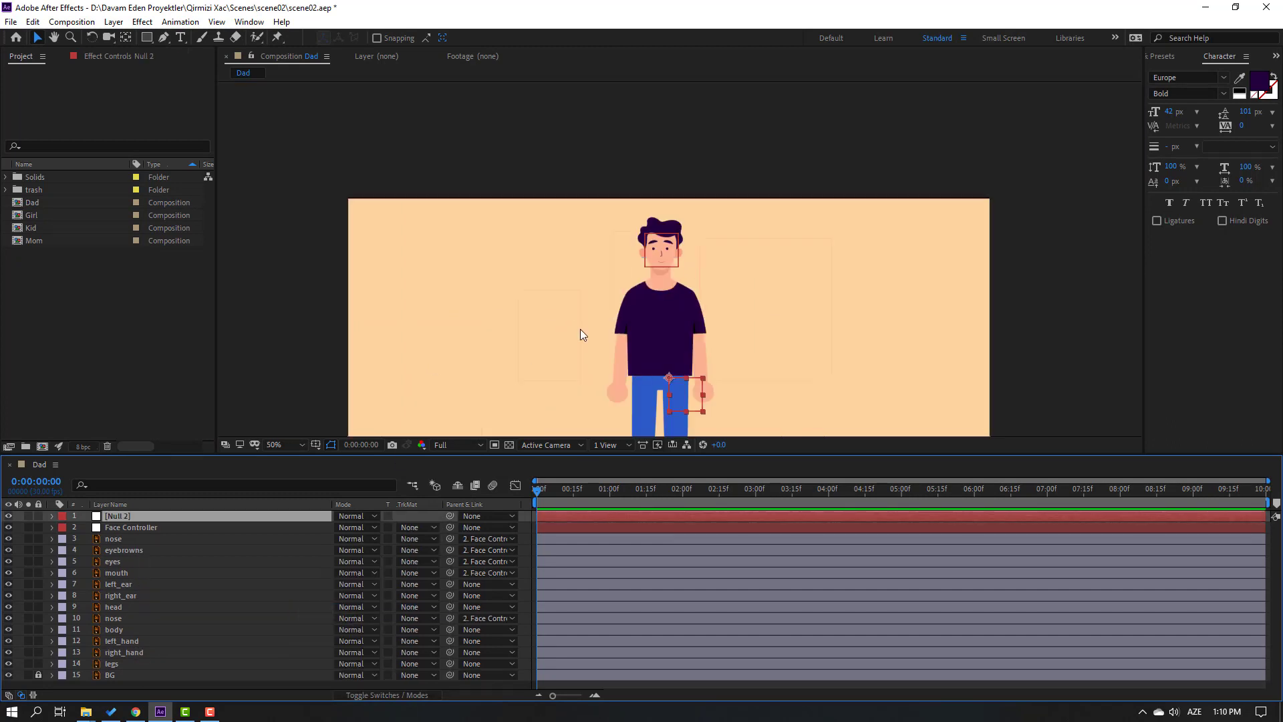
scroll(680, 398, up, 2)
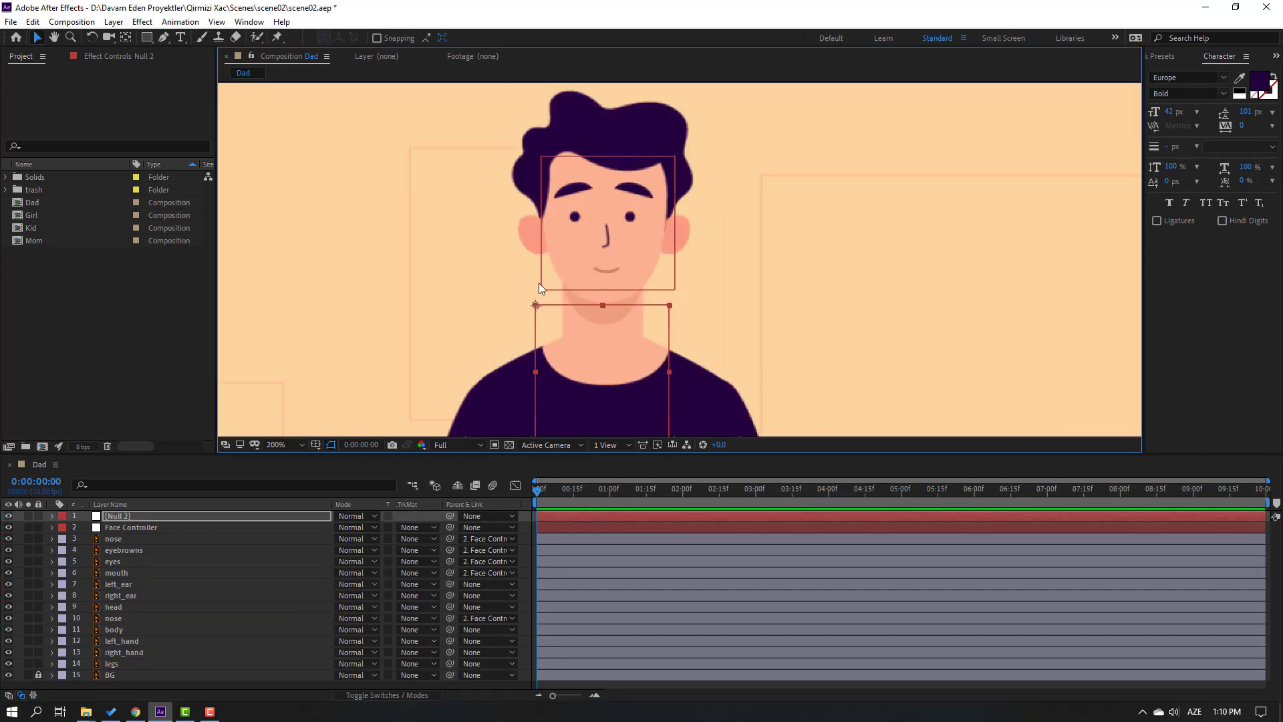
Center the new null's anchor point and reshape the null into a wide, flat box spanning both ears
double_click(127, 40)
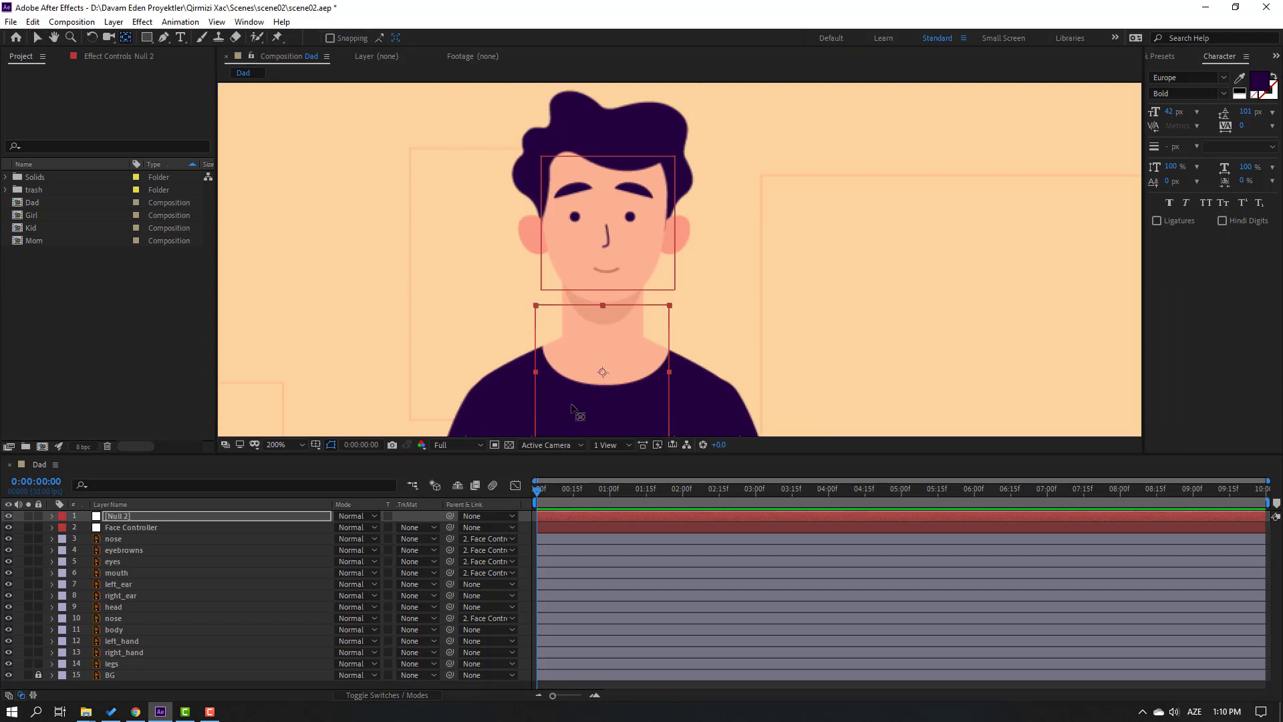
key(space)
drag(510, 383, 509, 357)
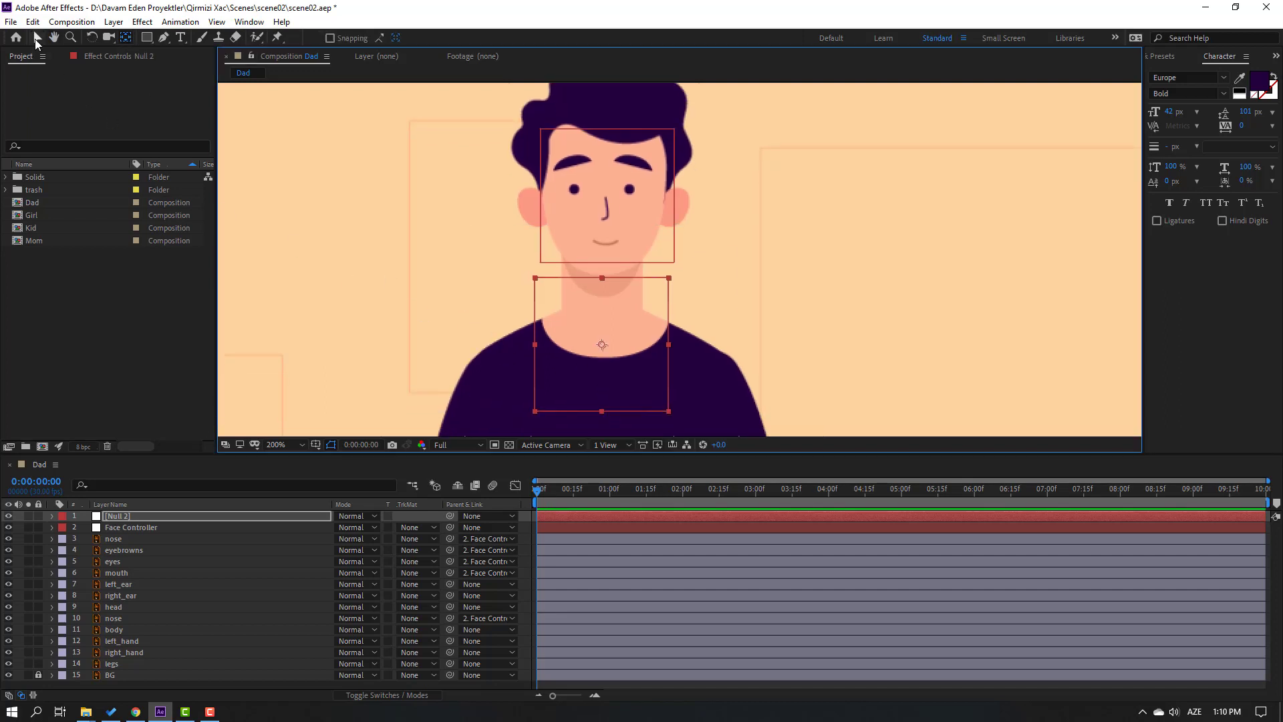
click(37, 38)
drag(602, 278, 627, 214)
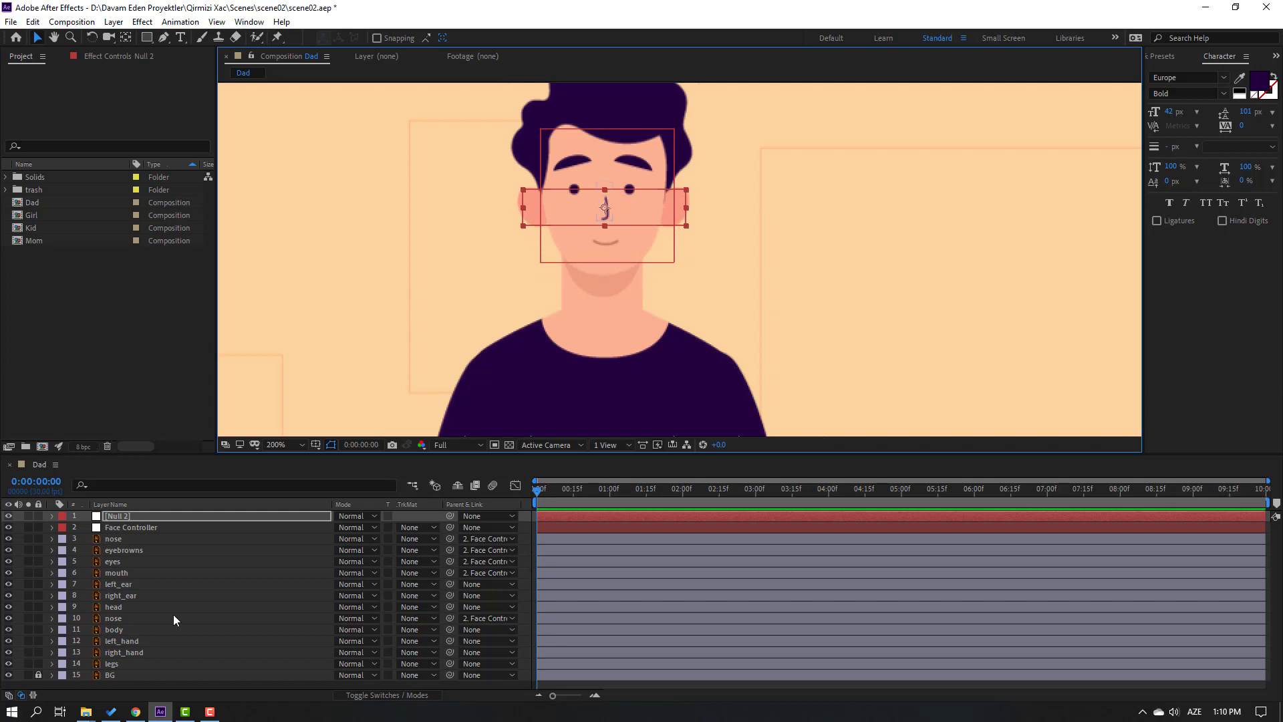
Parent the left_ear and right_ear layers to the new wide null
click(158, 596)
ctrl+click(109, 584)
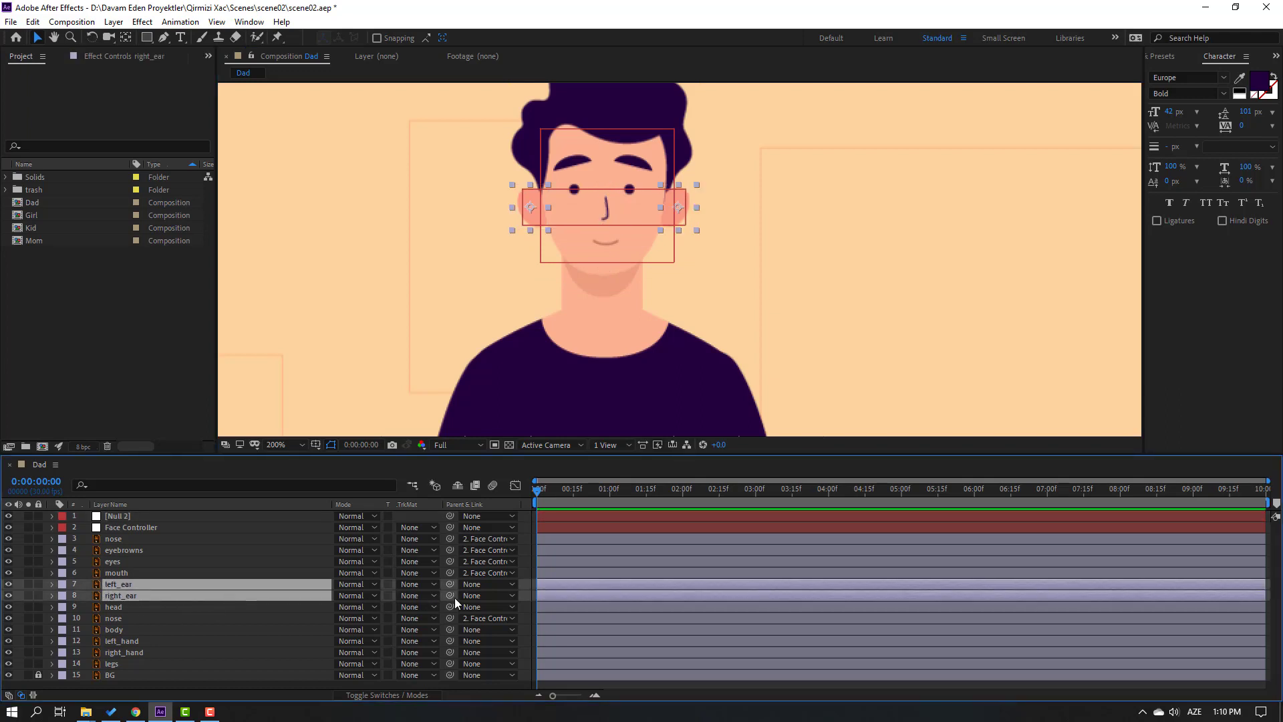
drag(339, 564, 121, 519)
Rename the null that drives the ears as Ear_Controllers
click(120, 521)
key(Return)
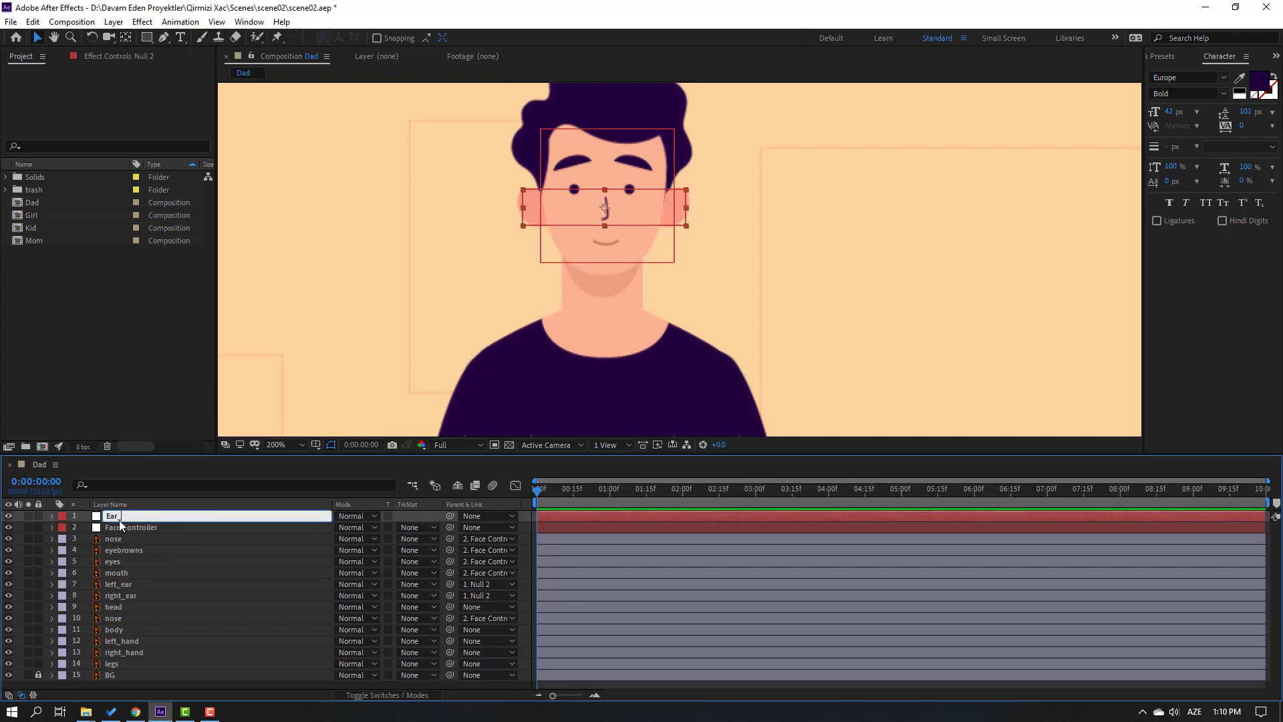
text(Ear_Controllers)
key(Return)
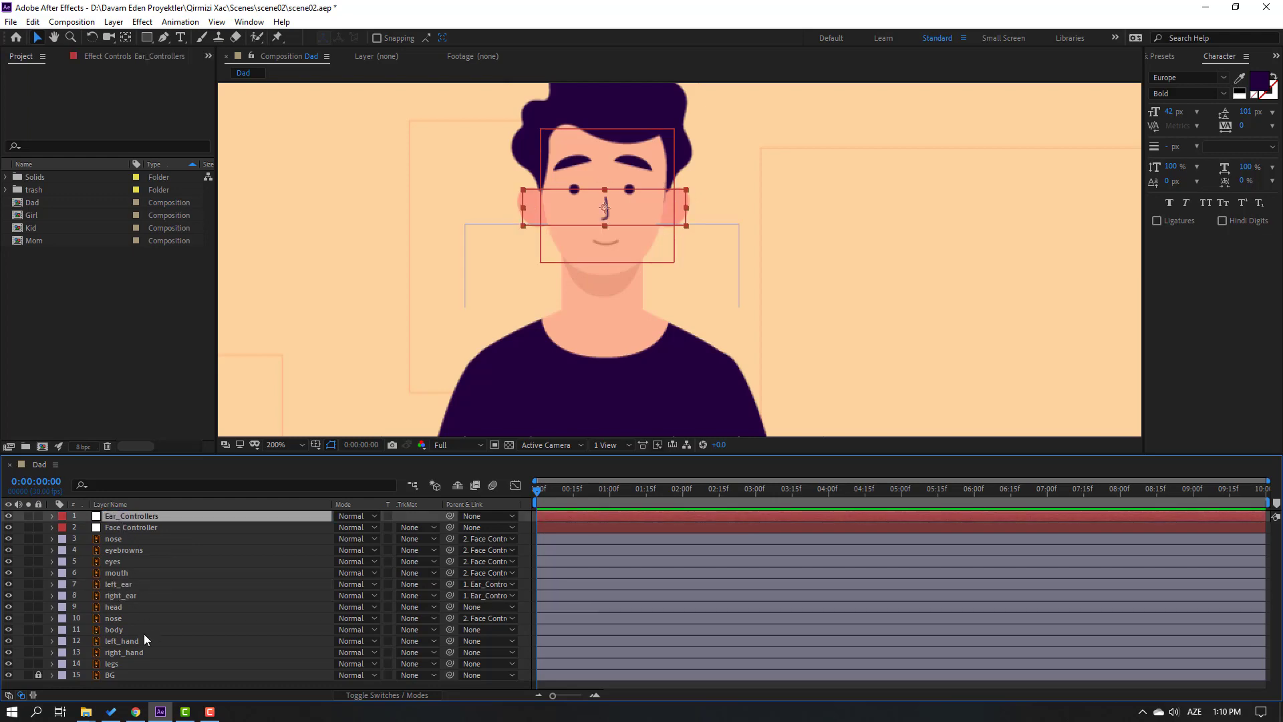
Shift both ears slightly inward toward the face and move their layers directly below the head layer
click(119, 585)
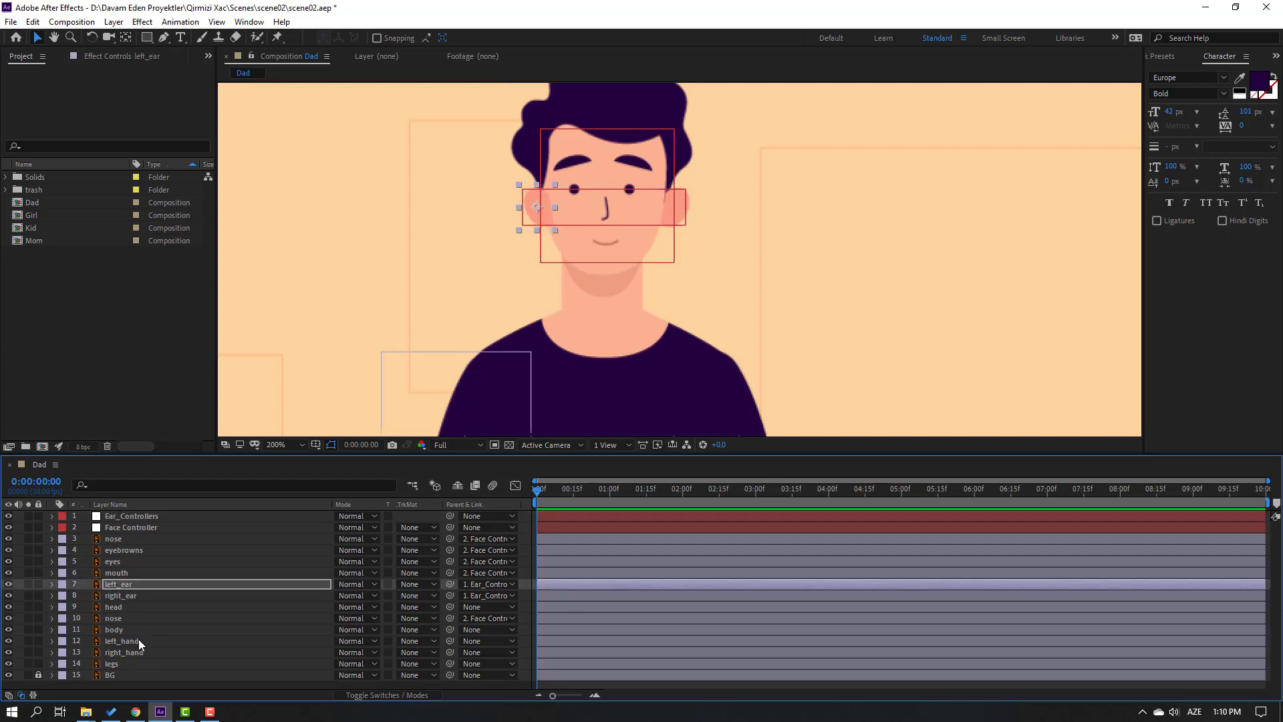
click(122, 595)
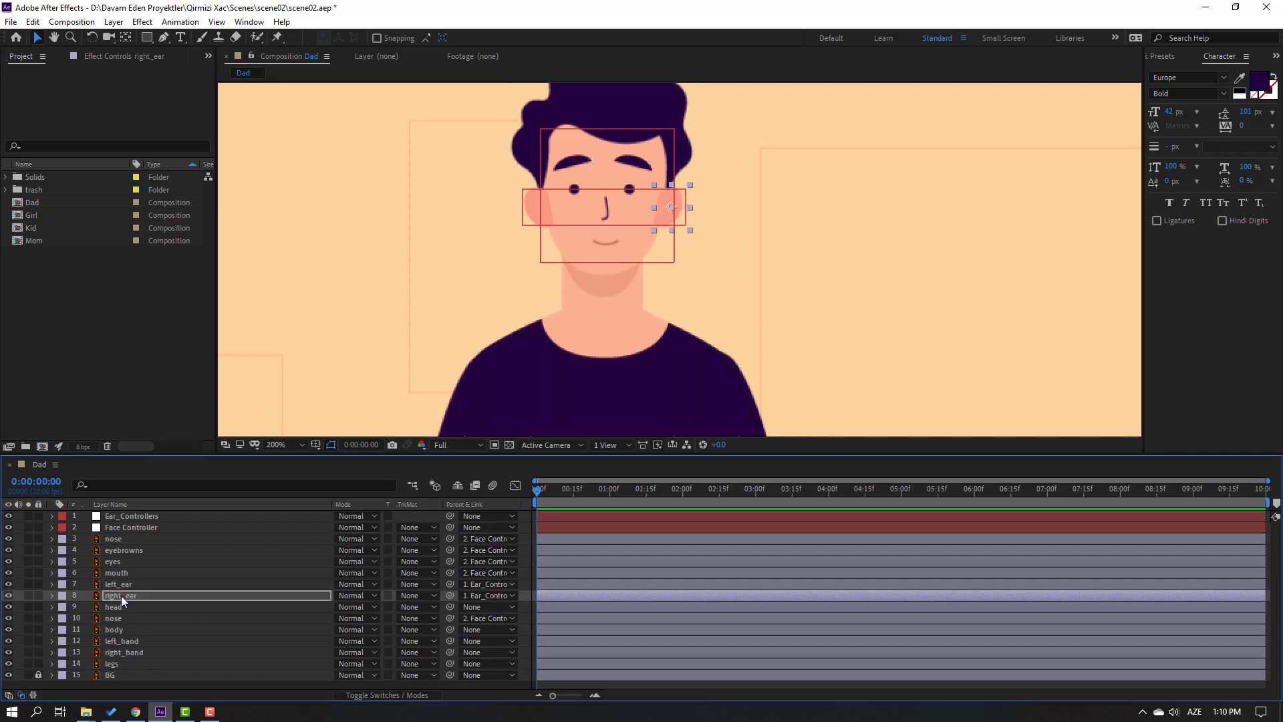
click(120, 586)
shift+click(118, 595)
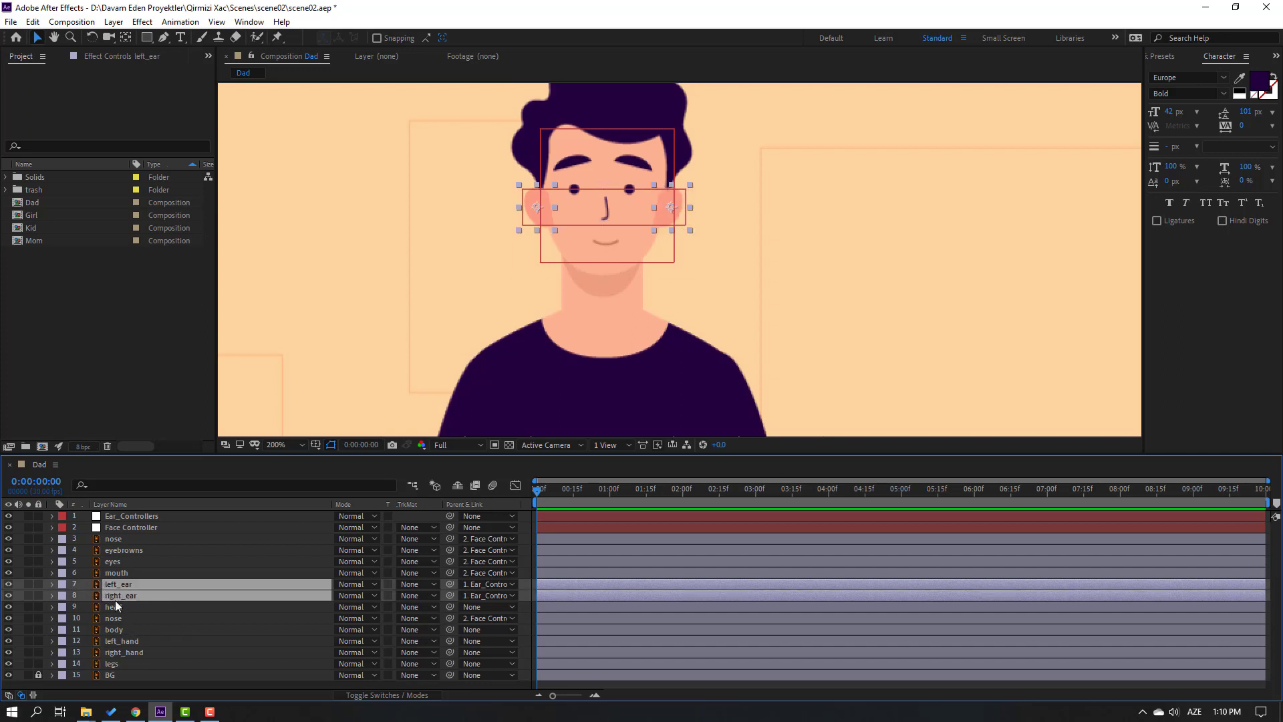
drag(117, 596, 146, 608)
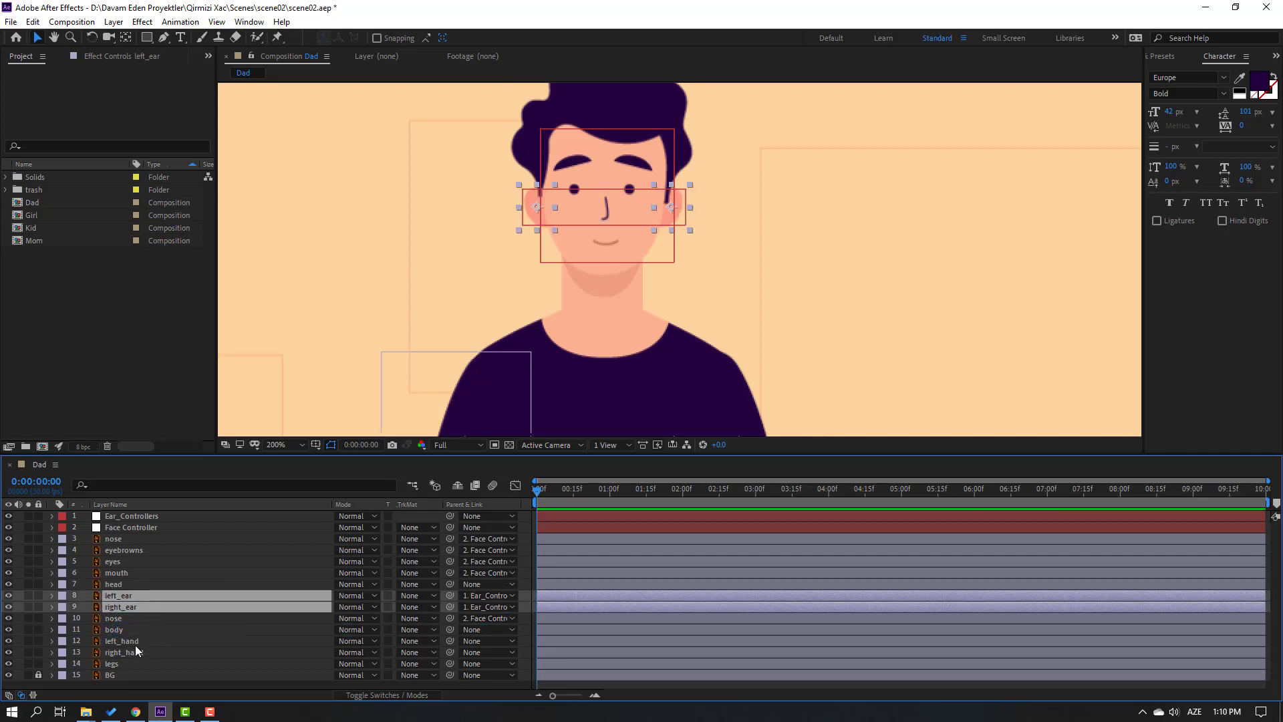
Parent the Ear_Controllers null to Face Controller, and parent Face Controller to the head layer
click(129, 515)
click(626, 214)
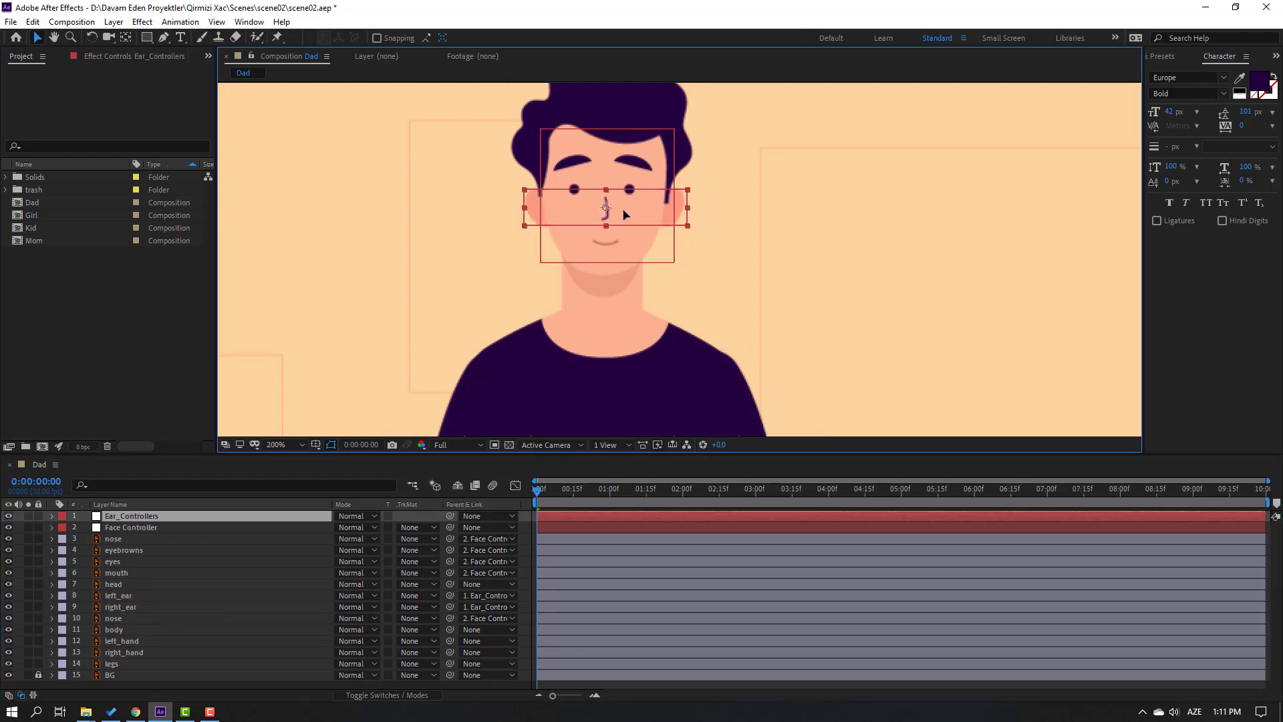
mouse_move(626, 214)
mouse_down()
mouse_move(637, 214)
mouse_move(624, 213)
mouse_up()
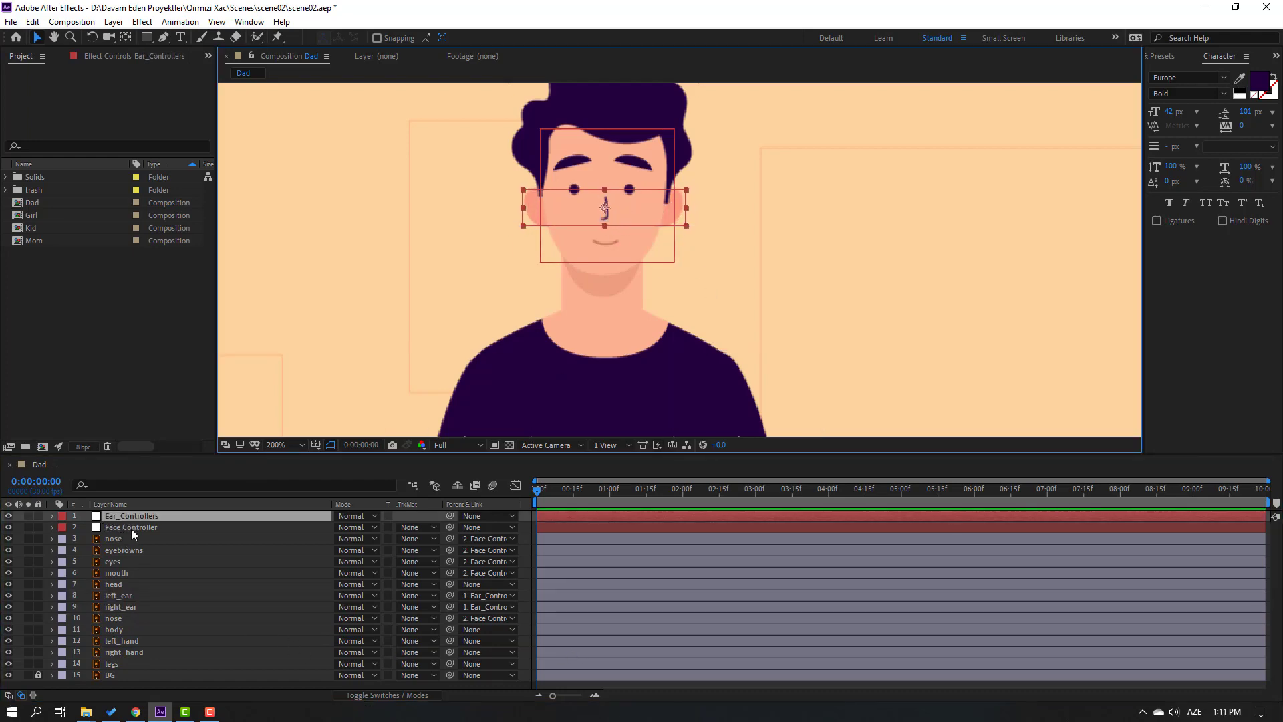
drag(449, 516, 137, 527)
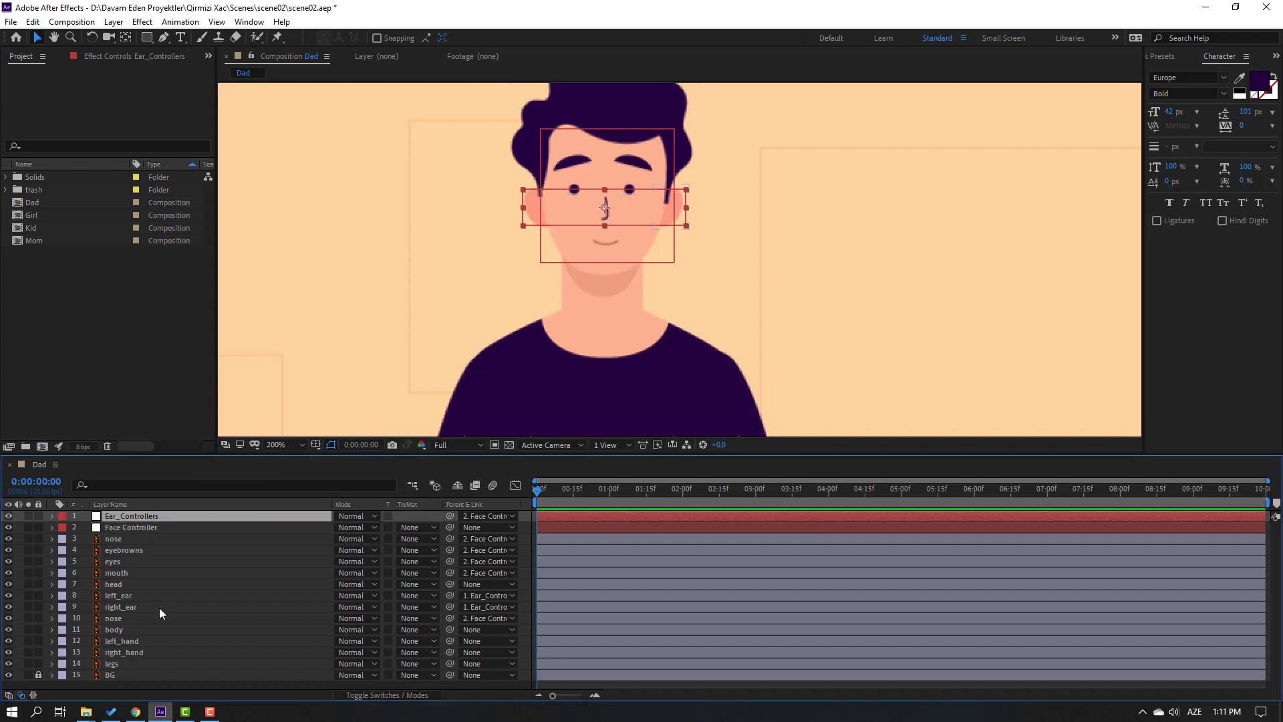
click(123, 531)
drag(447, 527, 114, 584)
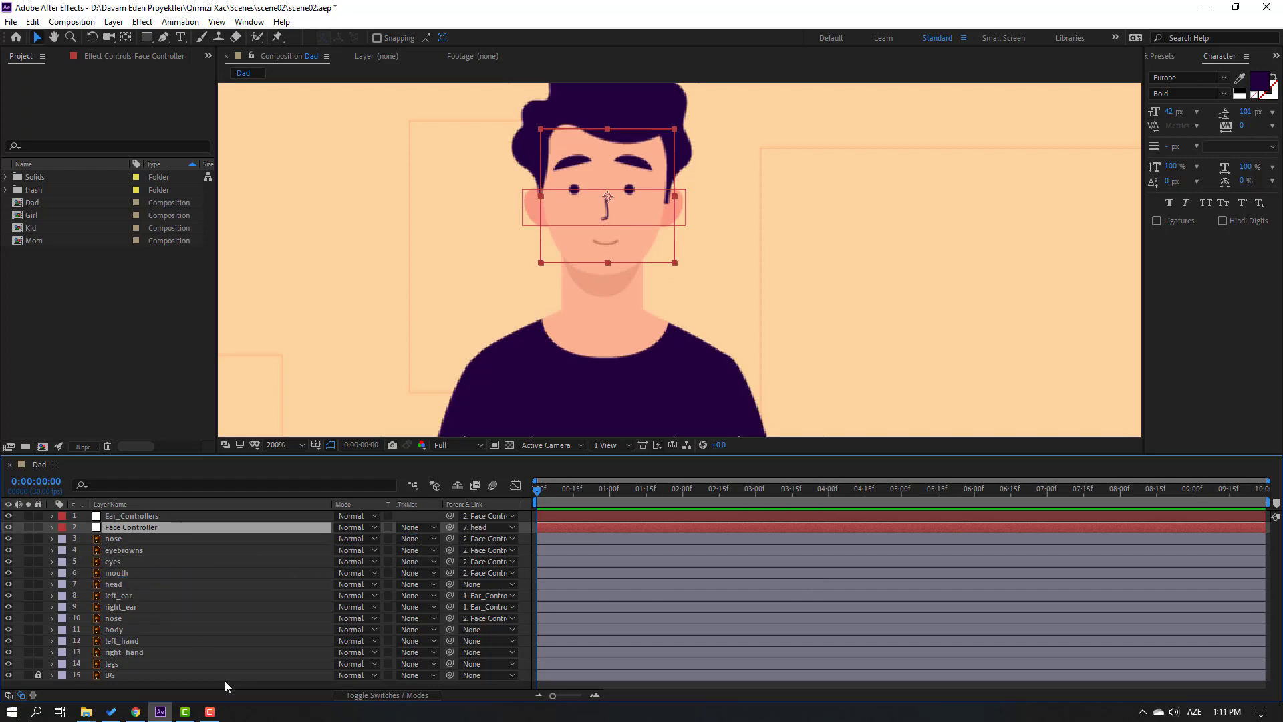
Try rotating the head layer to test the face and ear parenting, and undo the rotation
click(111, 587)
key(r)
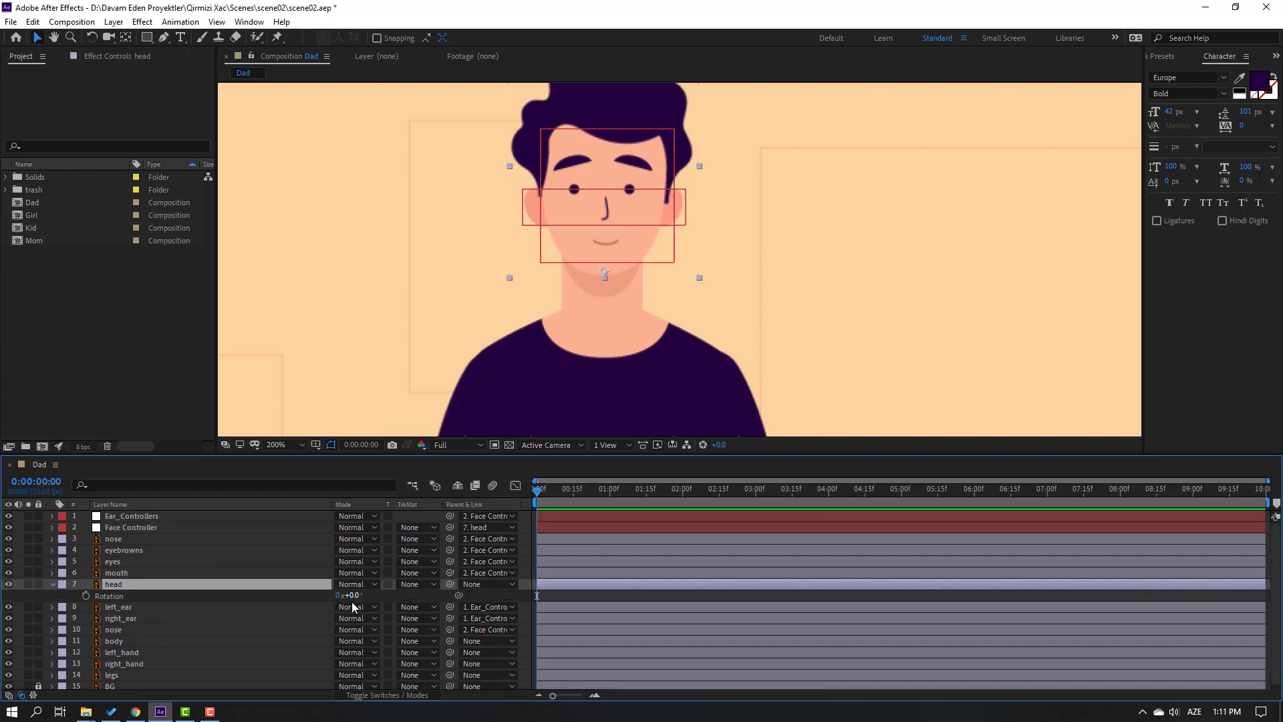
drag(352, 595, 359, 596)
key(ctrl+z)
click(52, 586)
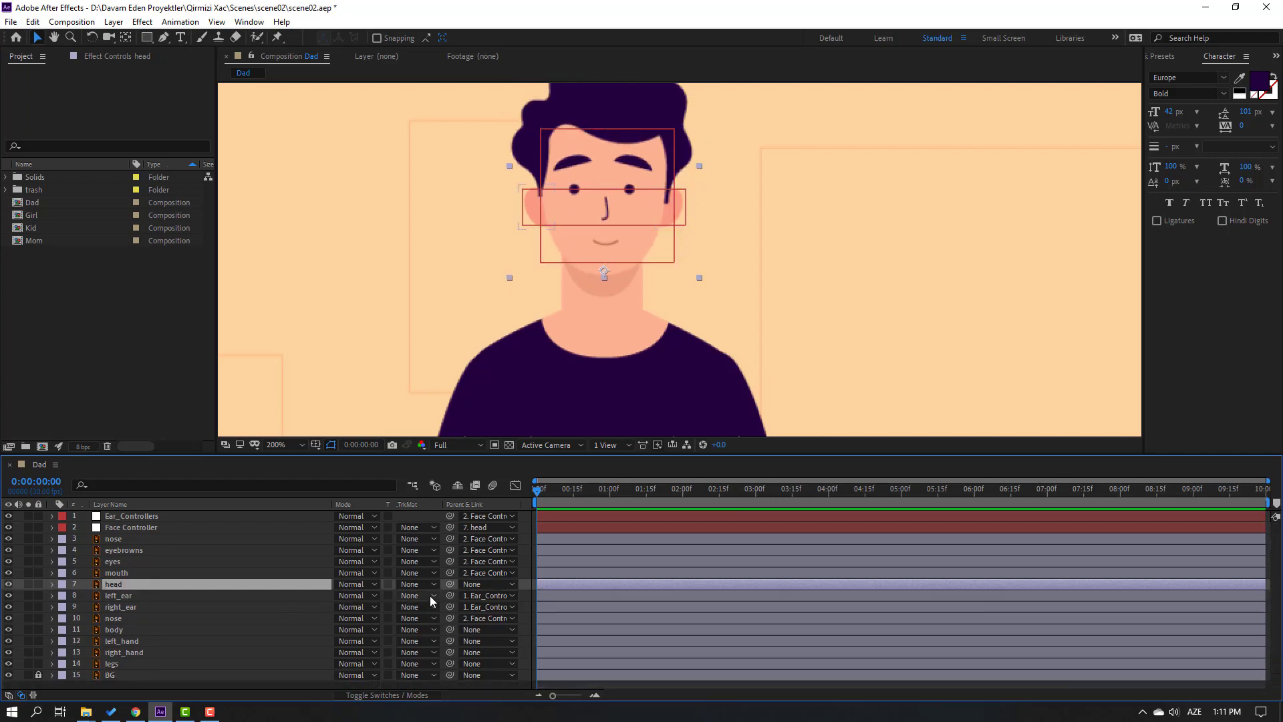
Parent the head to the body layer and move the body's anchor point to the waist, at the shirt's lower edge
drag(448, 585, 130, 633)
click(115, 629)
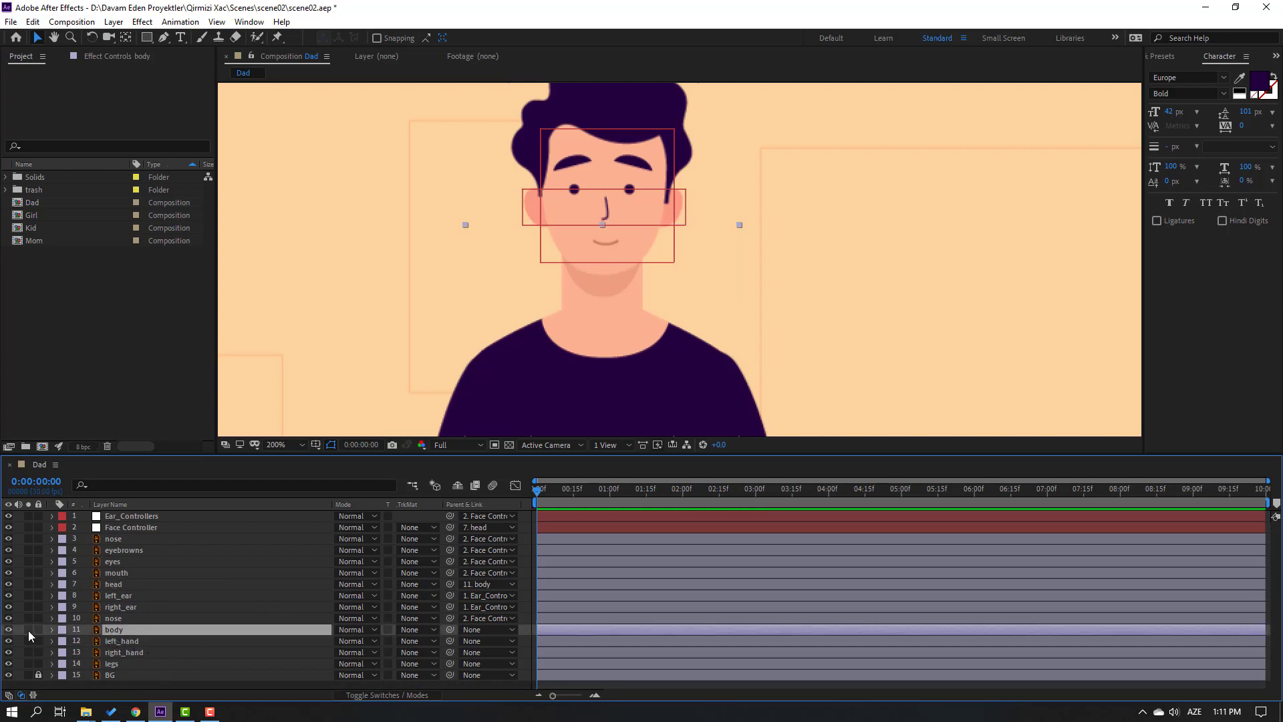
click(28, 629)
scroll(612, 348, down, 2)
drag(616, 362, 565, 208)
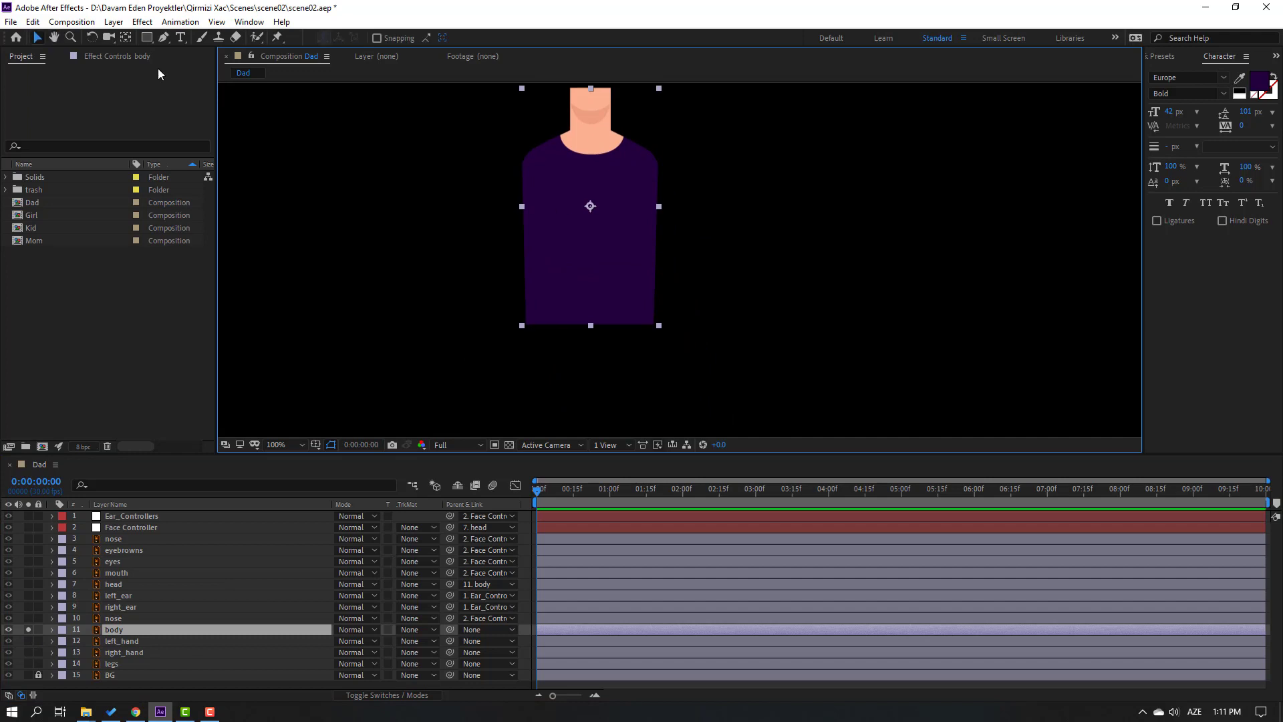
click(125, 38)
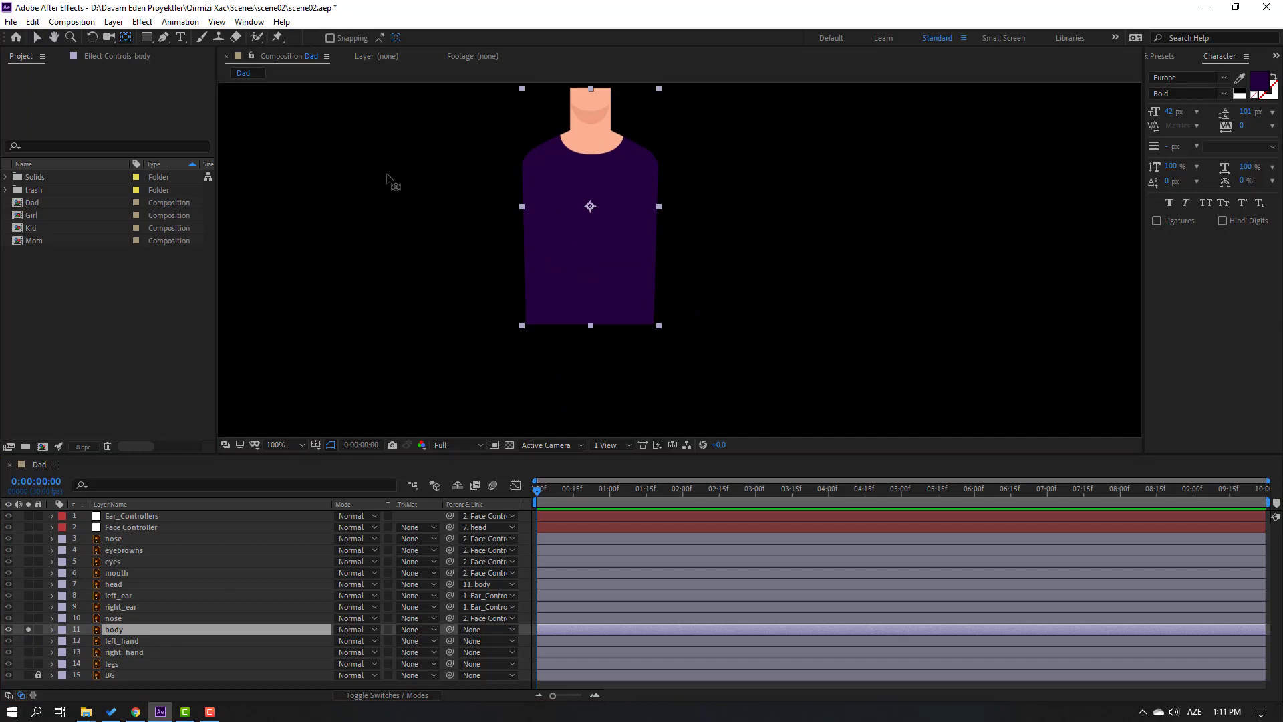
drag(590, 206, 590, 322)
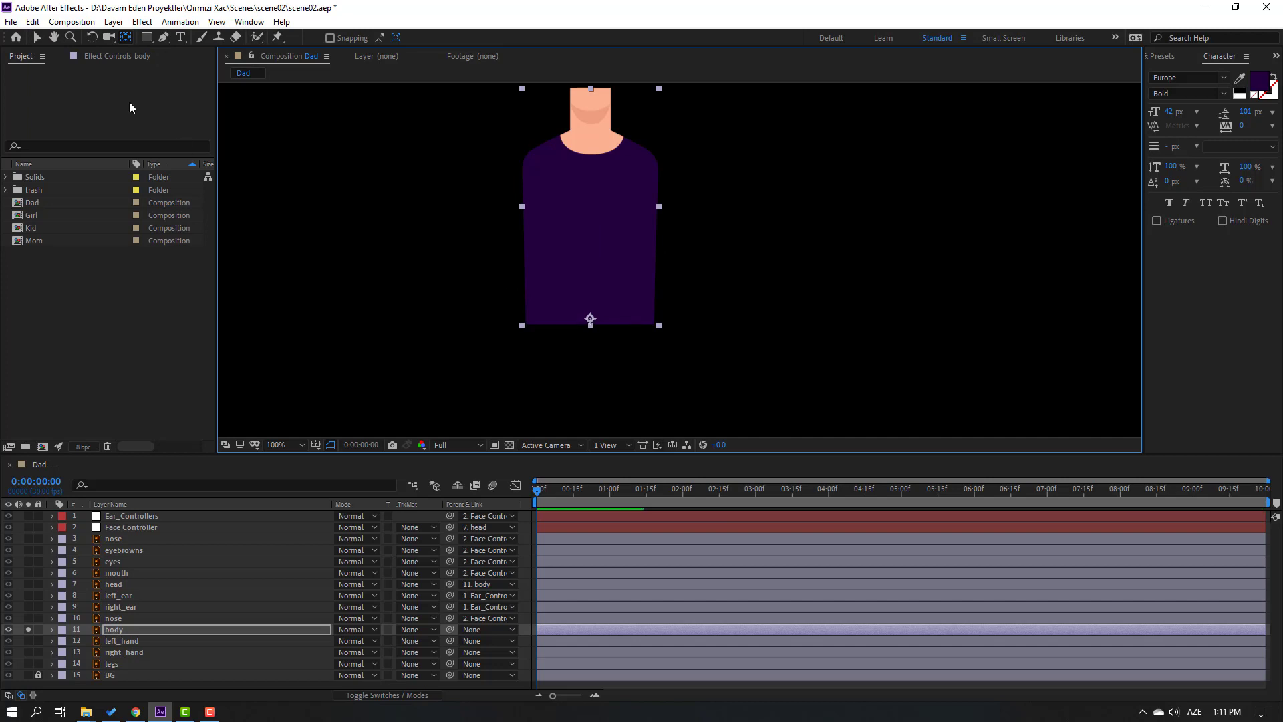
click(37, 38)
click(28, 634)
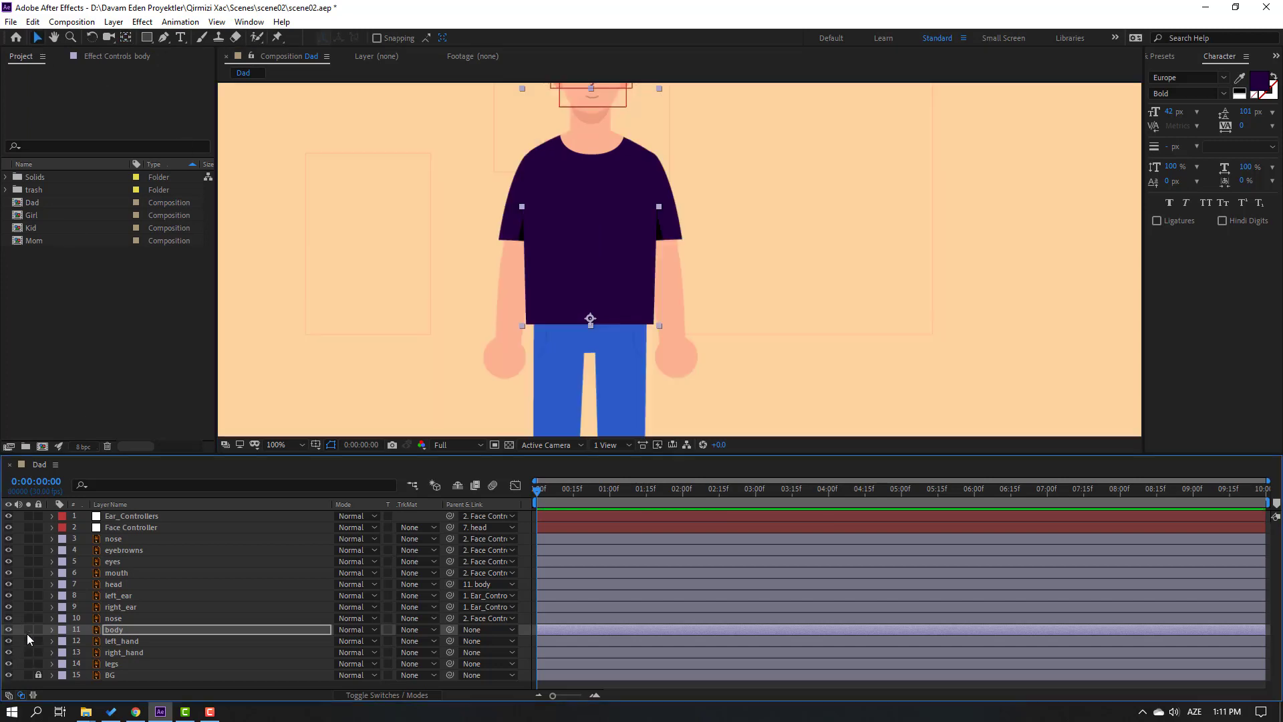
Isolate the left_hand layer, move its anchor point to the shoulder, and show all layers again
click(130, 643)
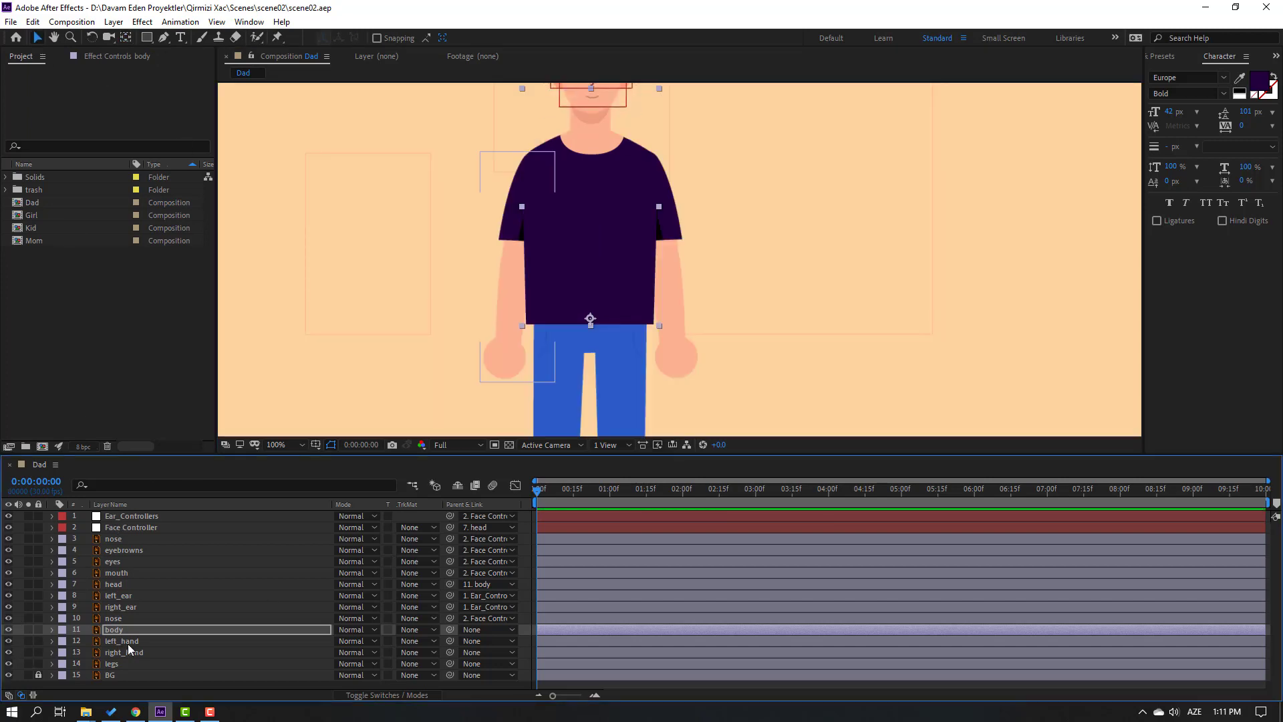
click(29, 641)
key(y)
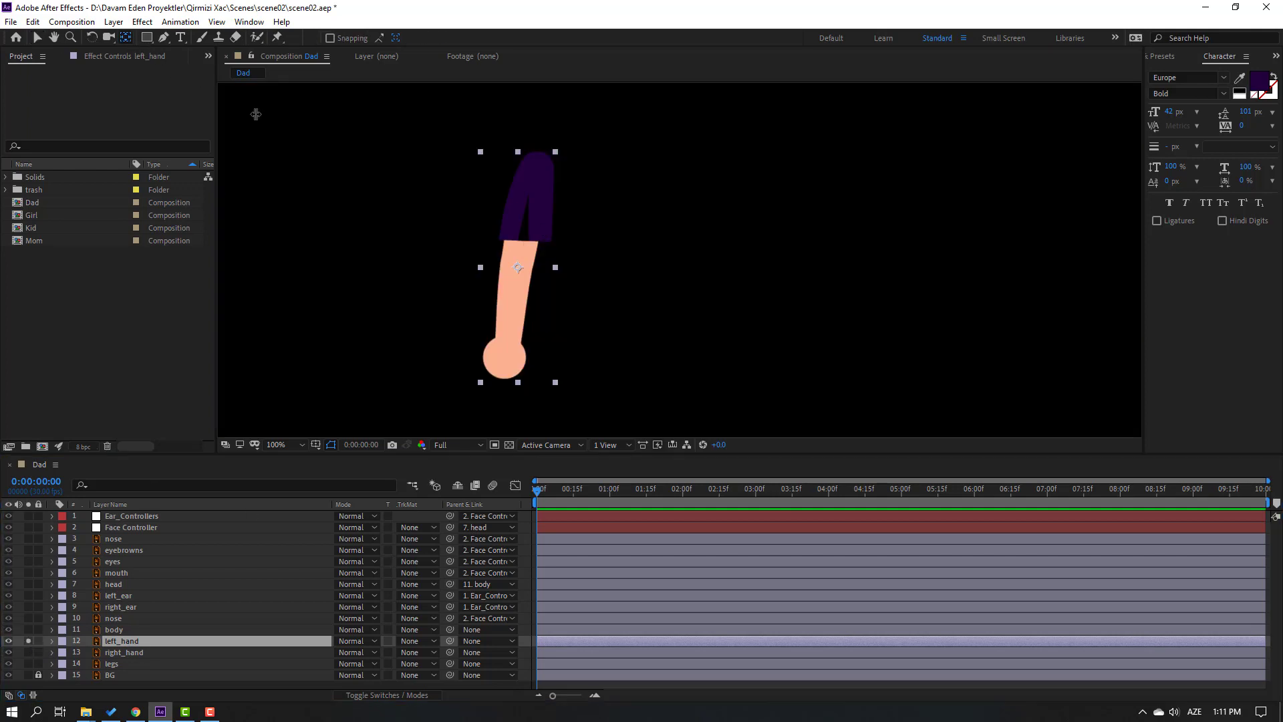
drag(520, 268, 539, 162)
click(37, 38)
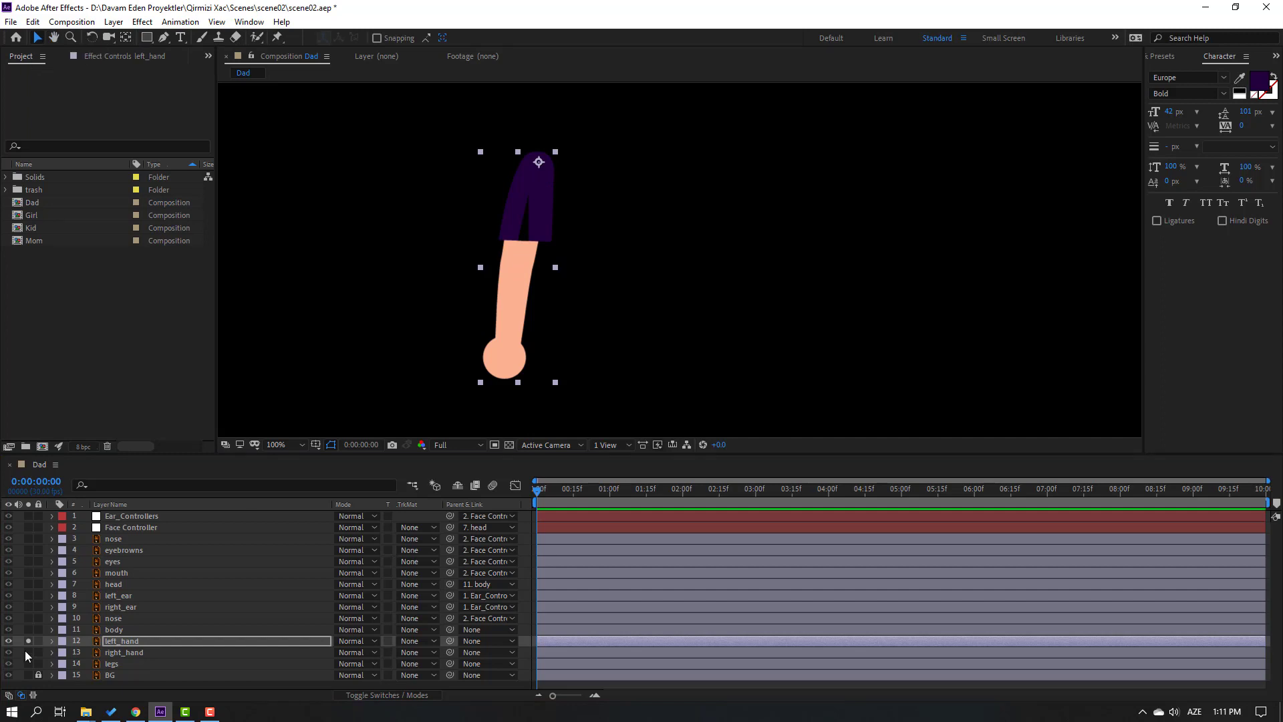
click(28, 640)
Isolate the right_hand layer, move its anchor point to the shoulder, and show all layers again
click(116, 662)
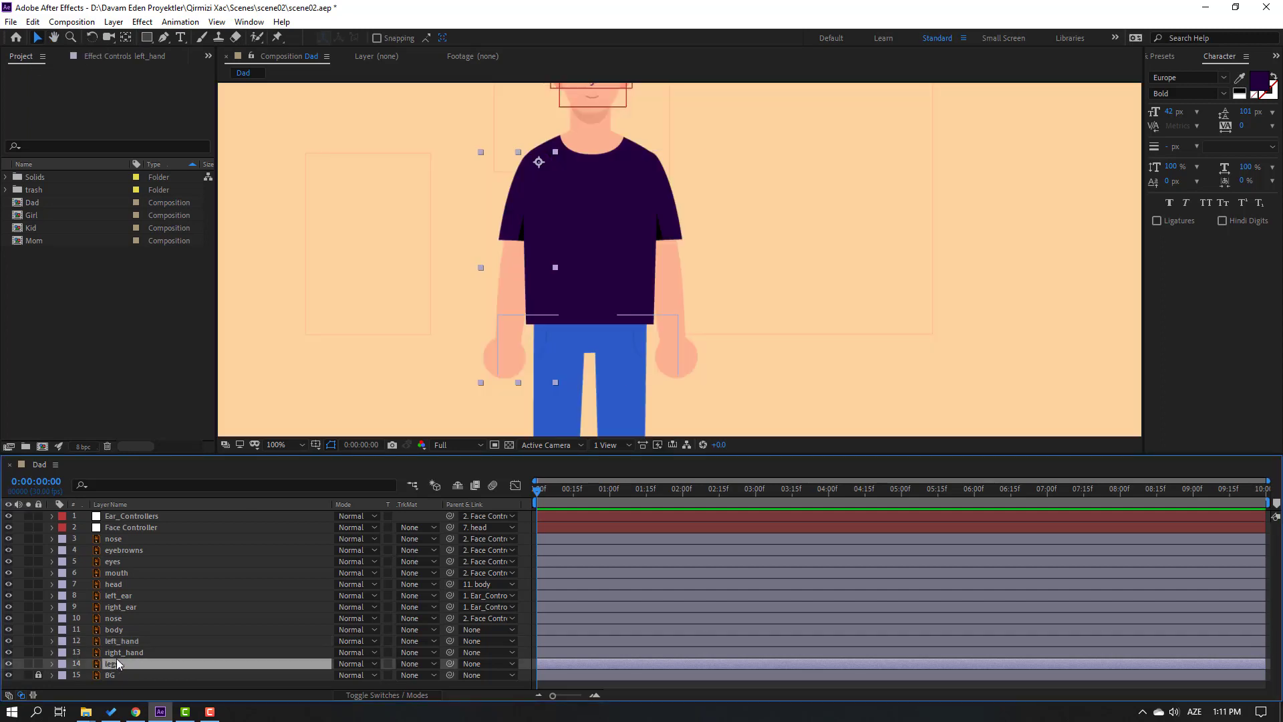
click(121, 653)
click(27, 652)
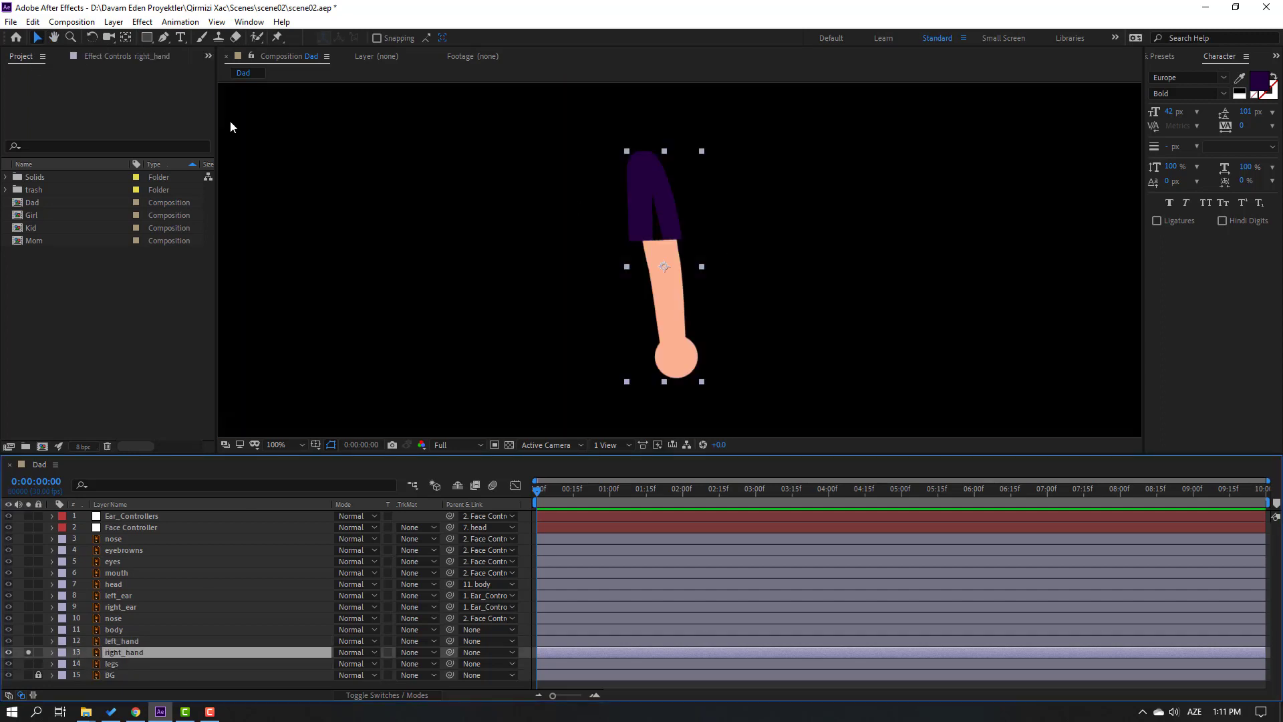
click(127, 38)
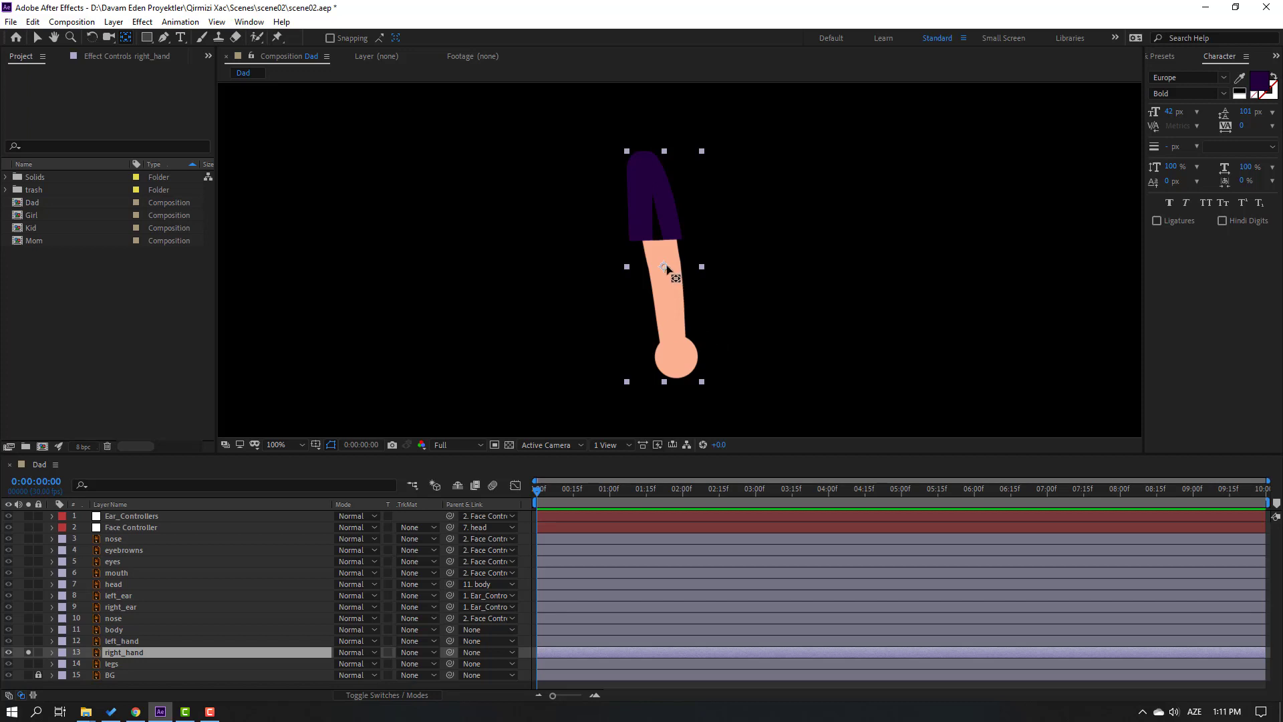
drag(665, 267, 642, 163)
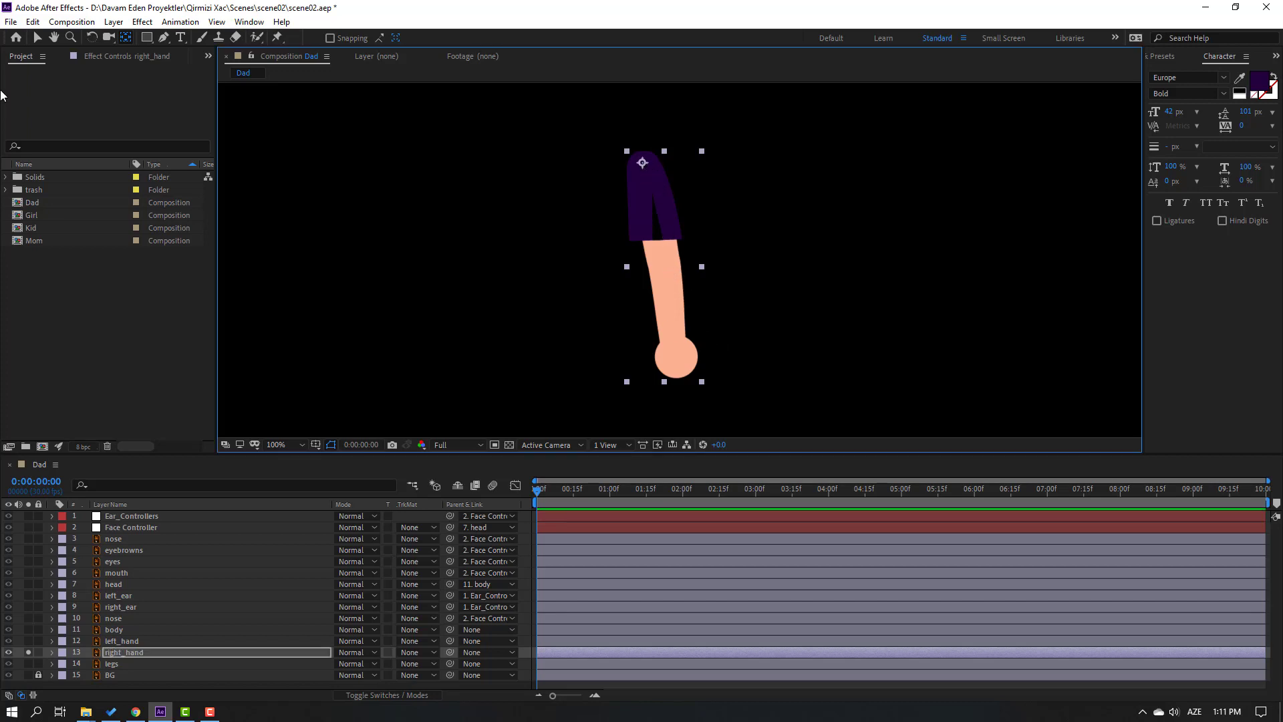
click(36, 42)
click(29, 653)
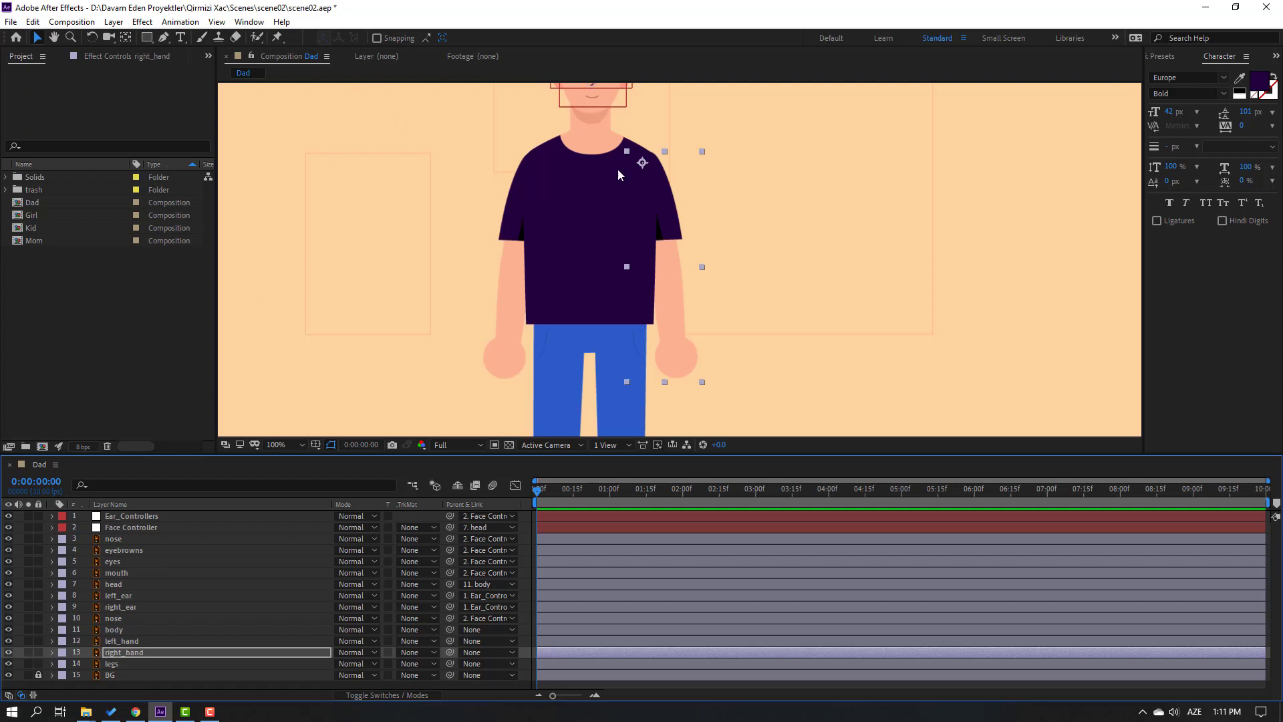
Shorten the work area to end at about 4 seconds and return the playhead to the first frame
key(comma)
click(127, 682)
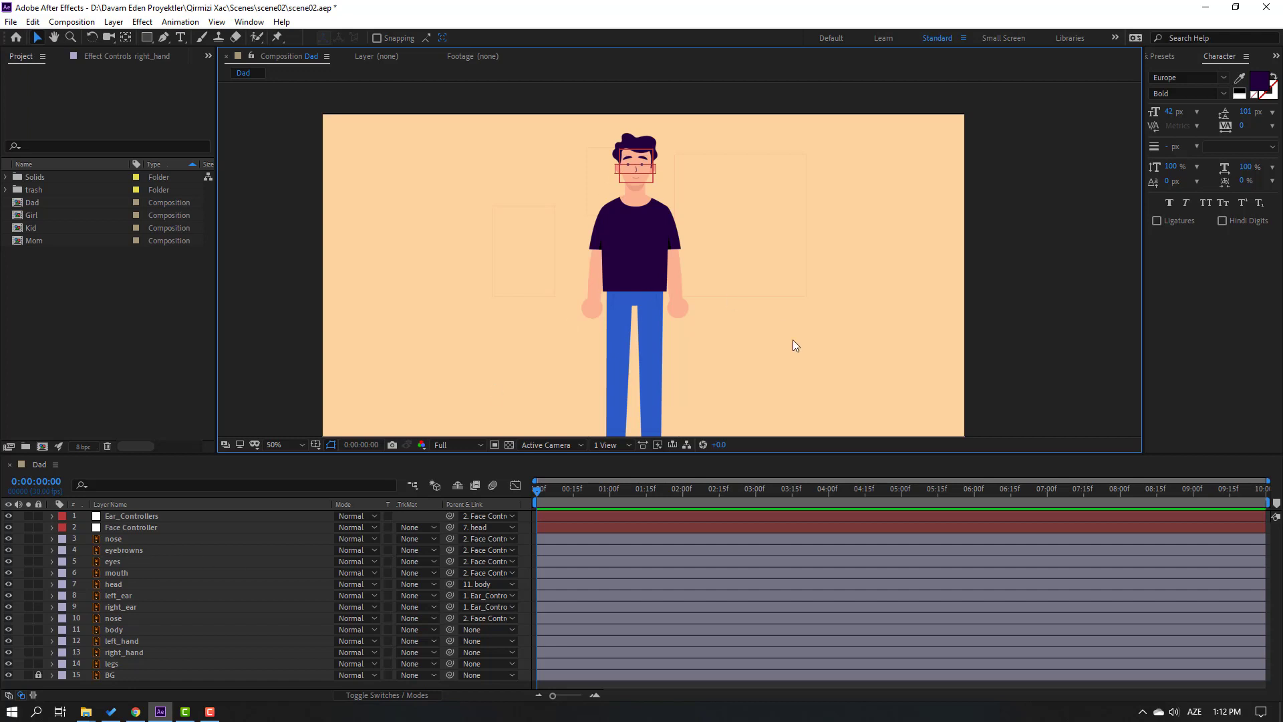
click(829, 491)
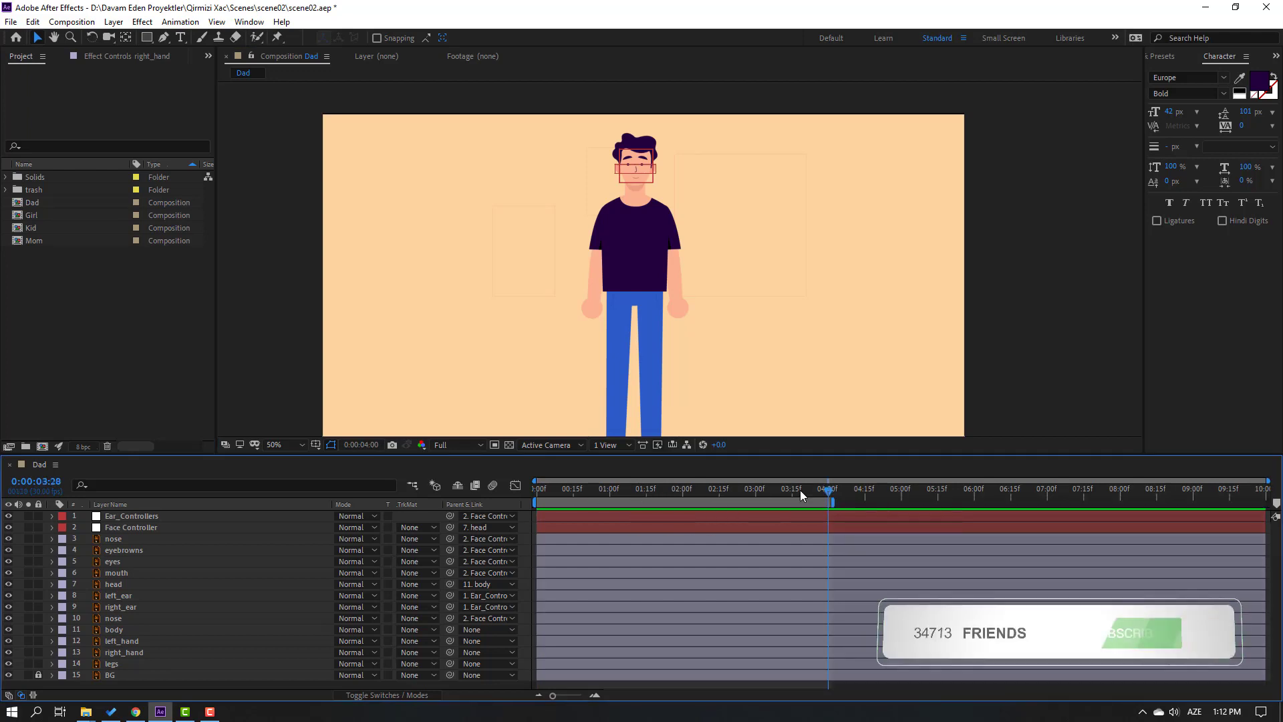
click(624, 492)
click(537, 492)
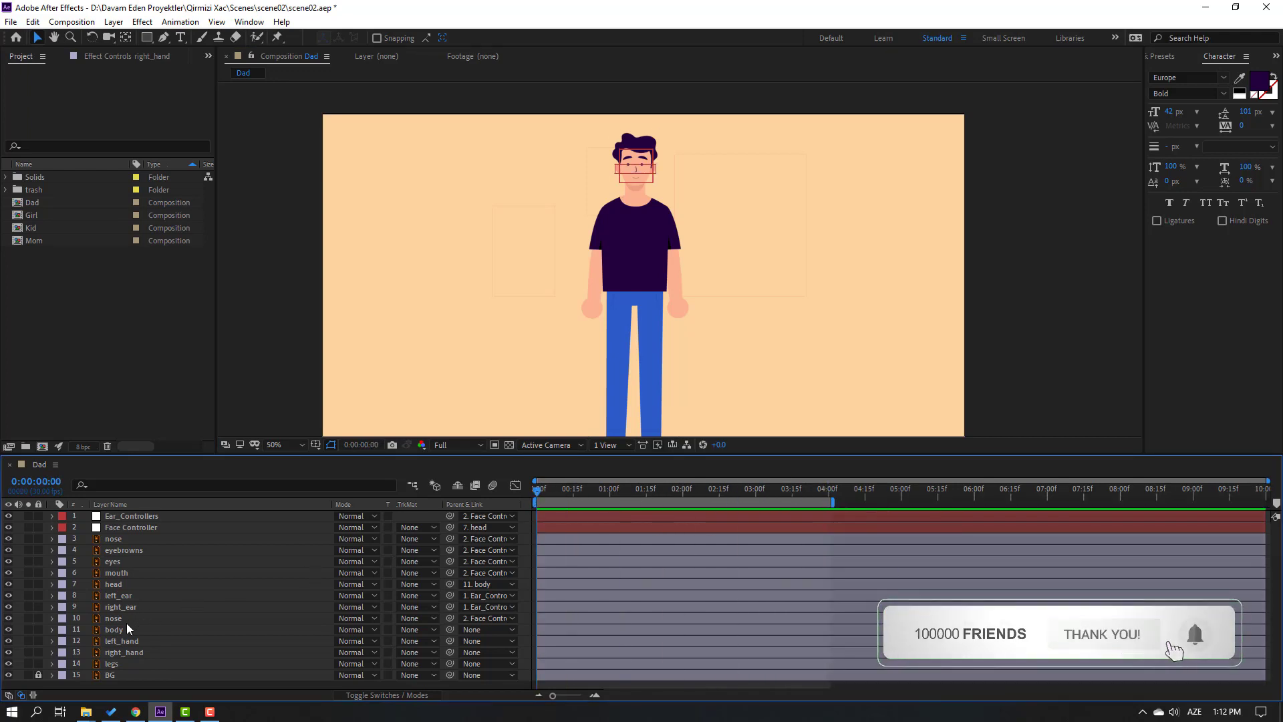
Start keyframing the body layer's rotation at 0:00:00:04 with a value of -2°
click(160, 629)
key(r)
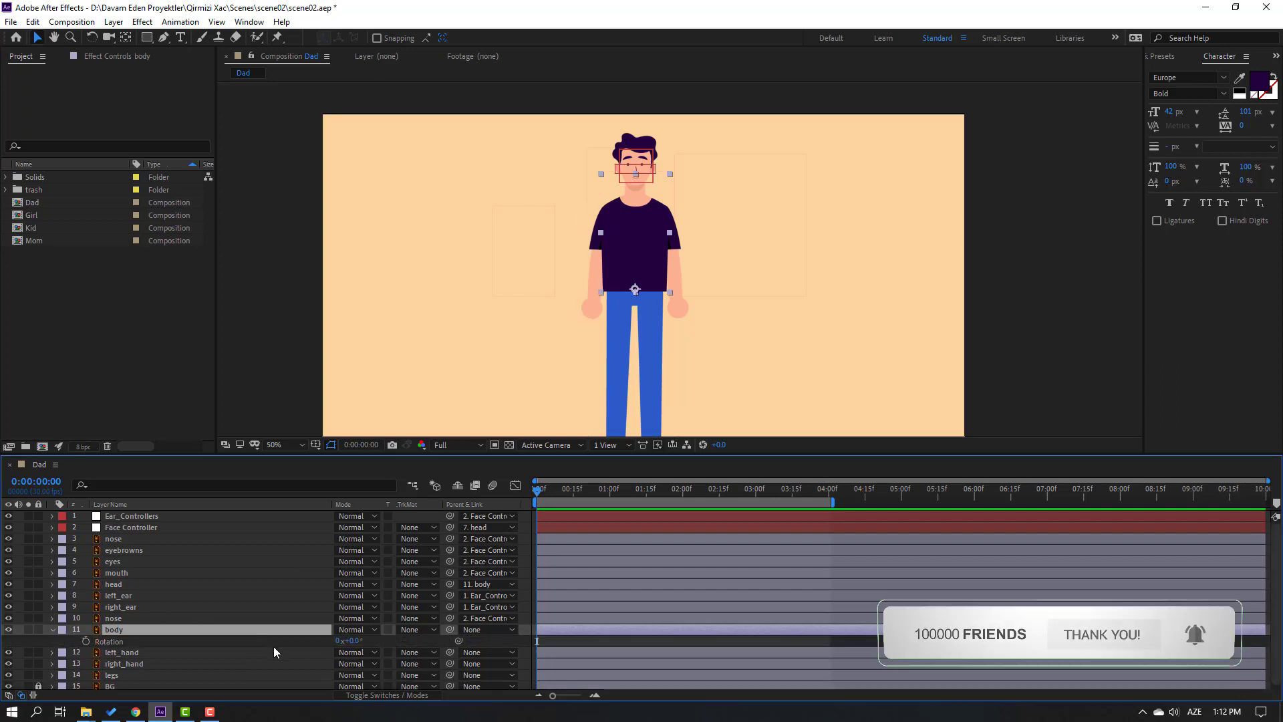
click(84, 642)
key(period)
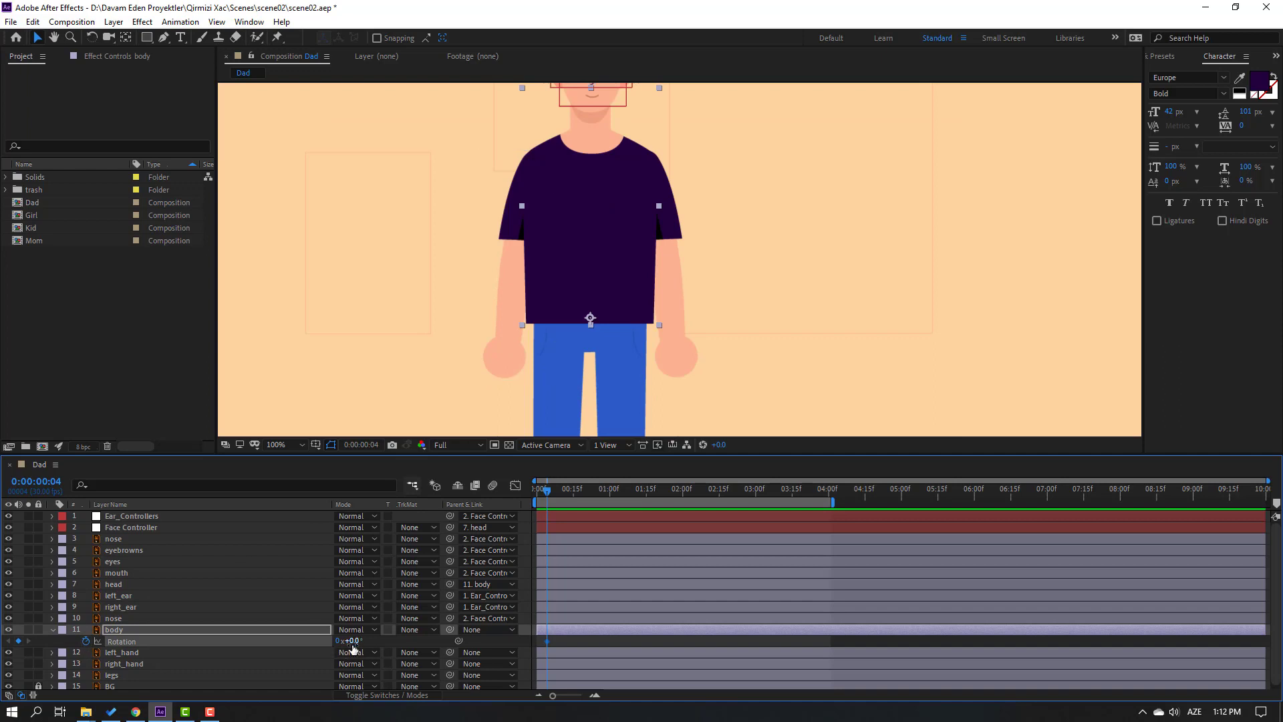
click(352, 641)
text(-2)
key(Return)
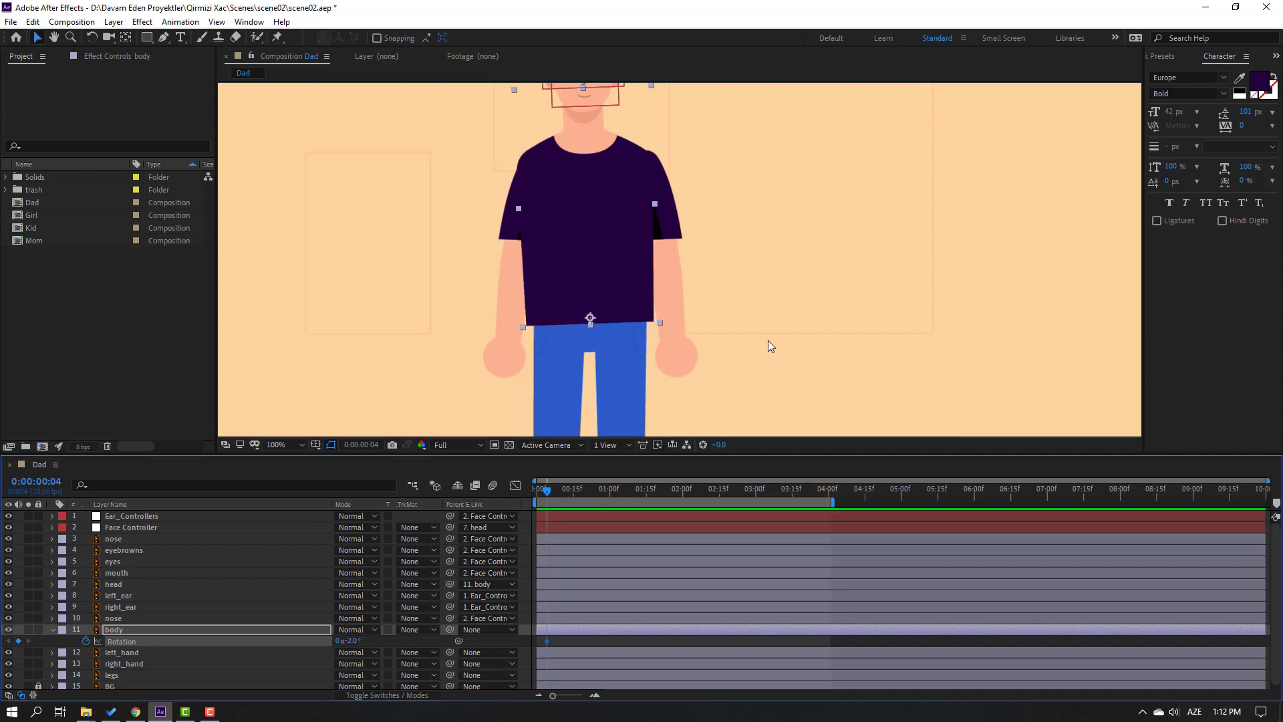
Add a second body rotation keyframe of 3° at 0:00:00:14
key(comma)
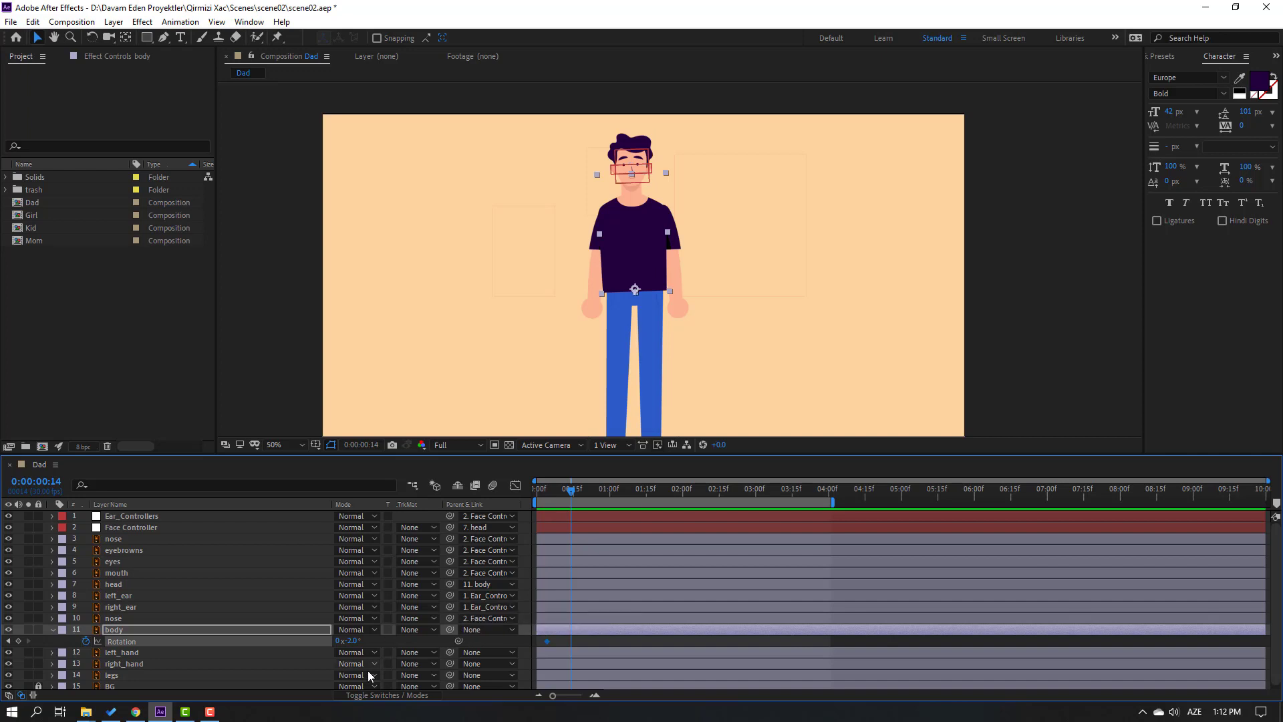
click(351, 641)
text(3)
key(Return)
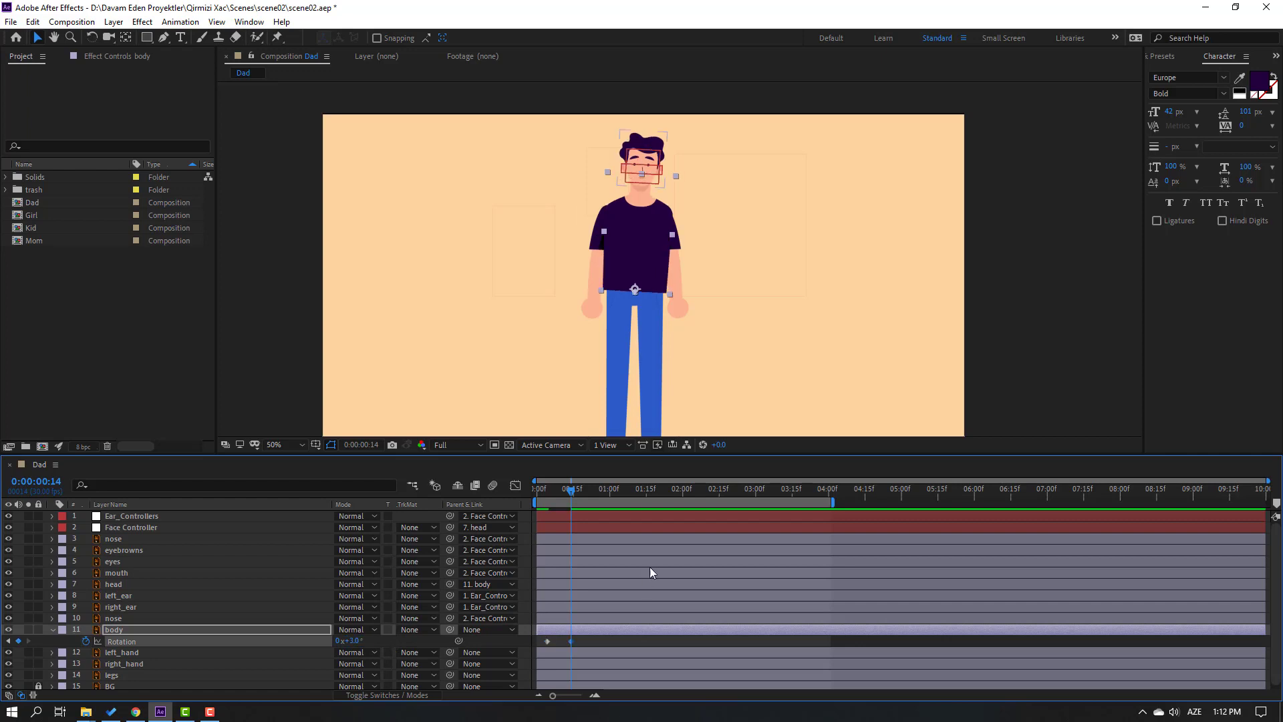
Step back through the frames between the two rotation keyframes to check the body's sway, returning to the first frame
click(574, 490)
key(Page_Up)
key(Page_Up)
key(Page_Up)
key(Page_Up)
key(Page_Up)
key(Page_Up)
key(Page_Up)
key(Page_Up)
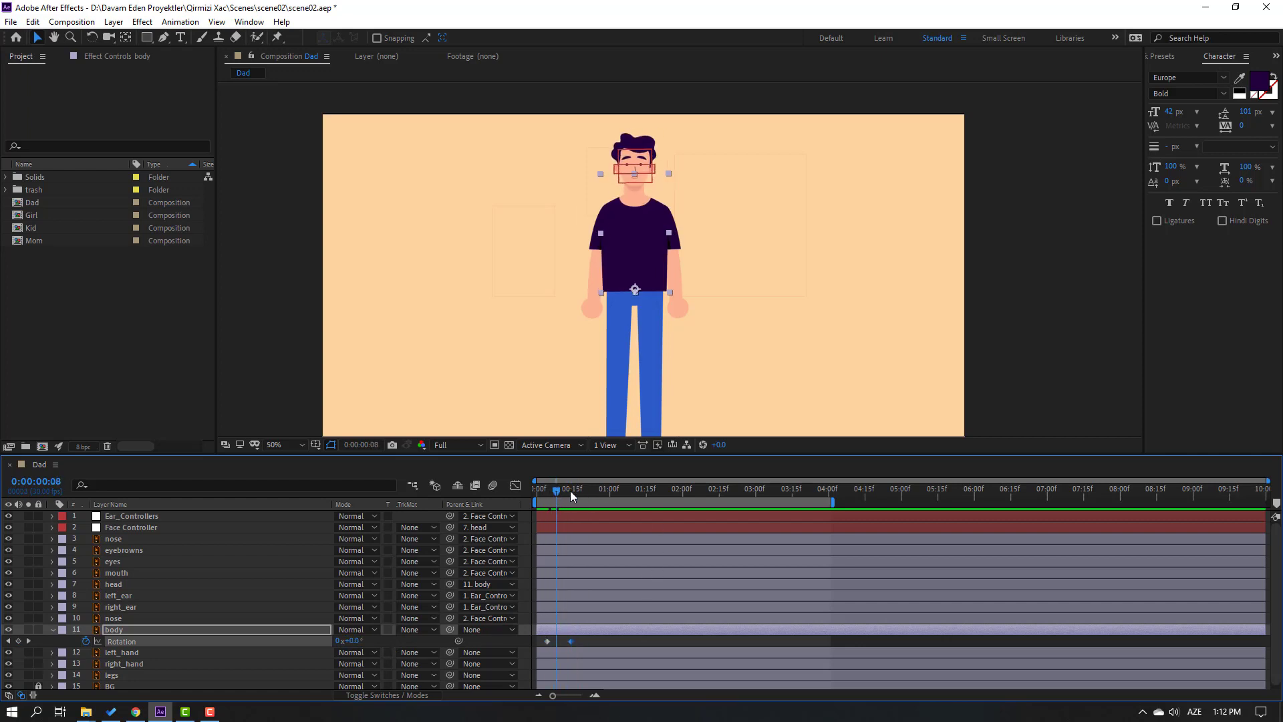
key(Home)
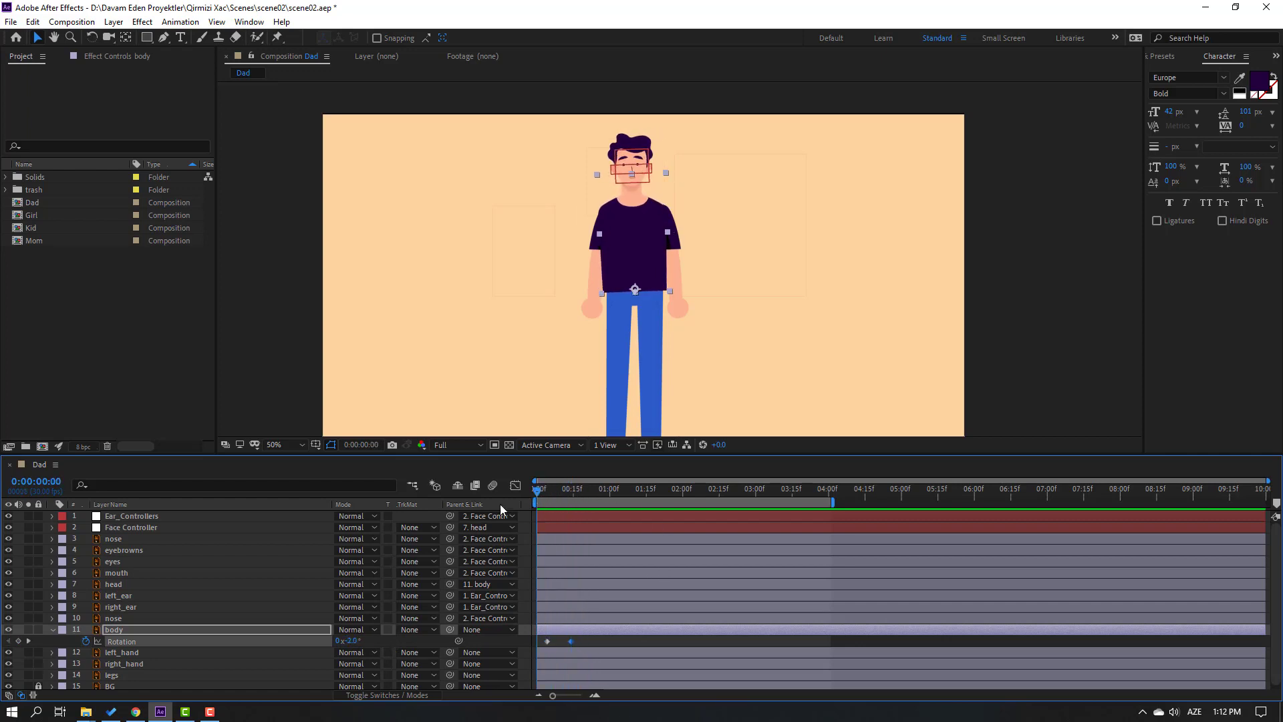
Parent the left_hand and right_hand layers to the body layer and preview the motion
click(124, 653)
ctrl+click(144, 665)
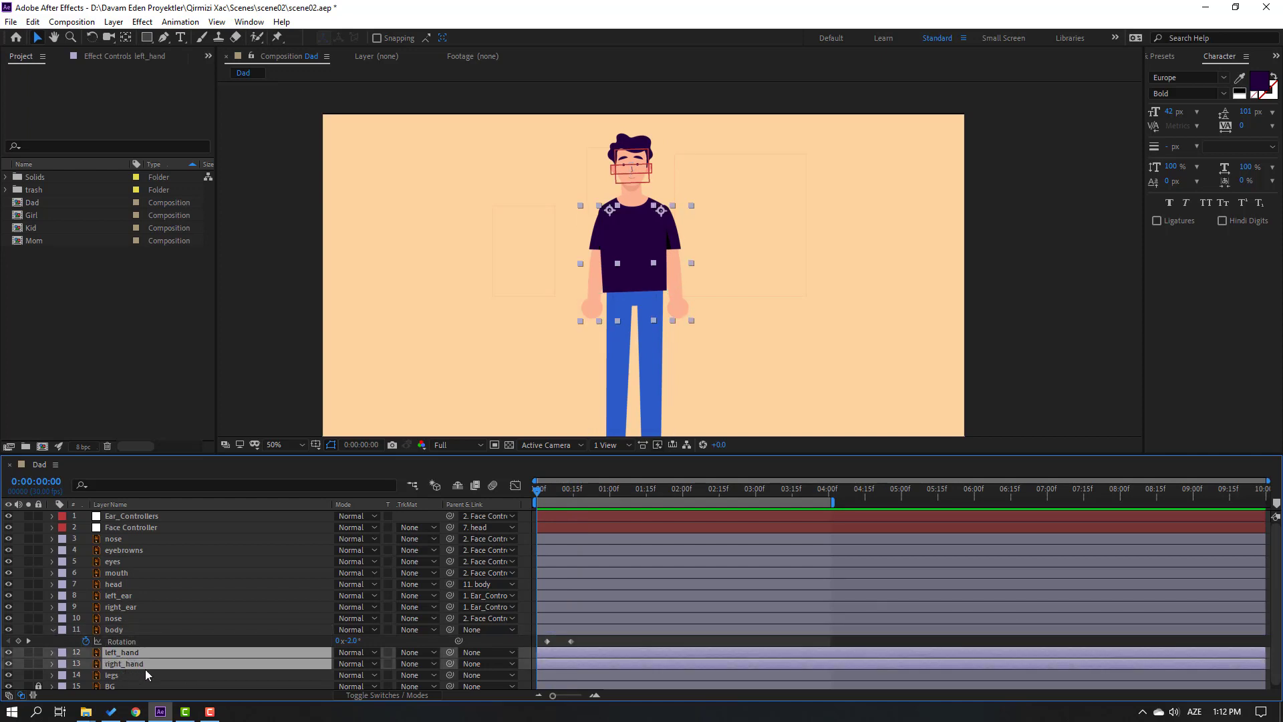
drag(447, 655, 106, 633)
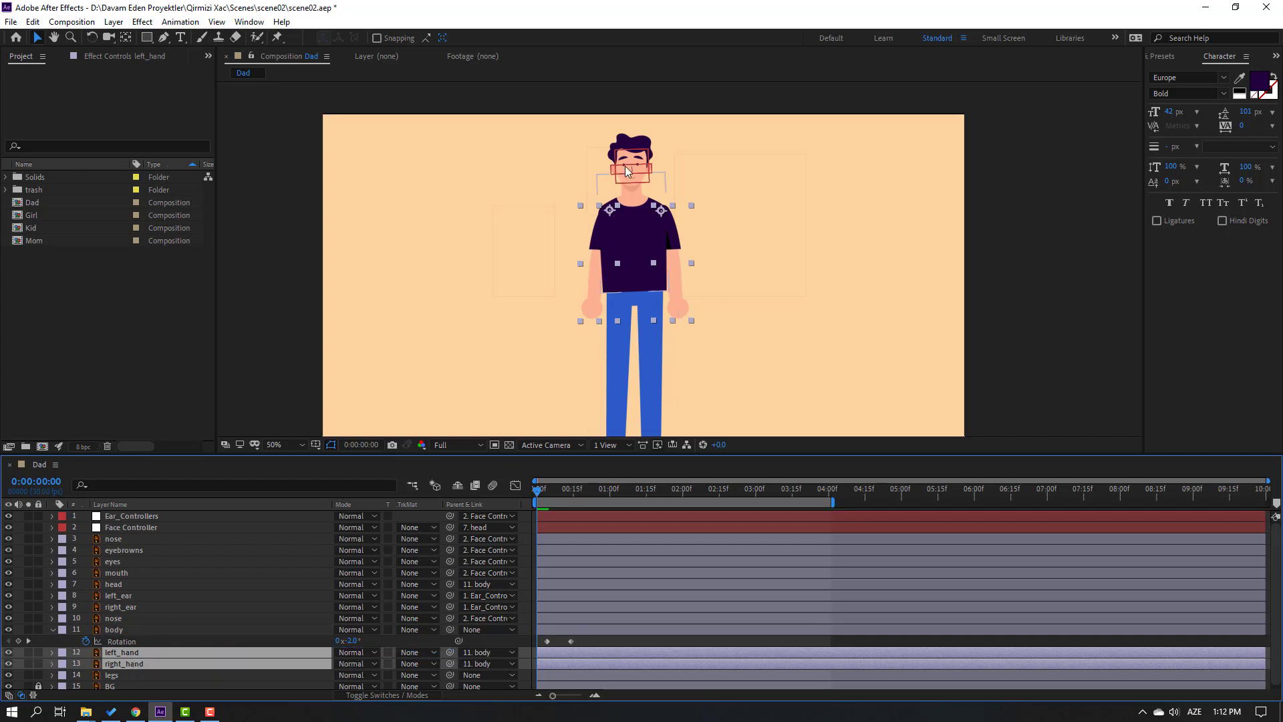
click(595, 643)
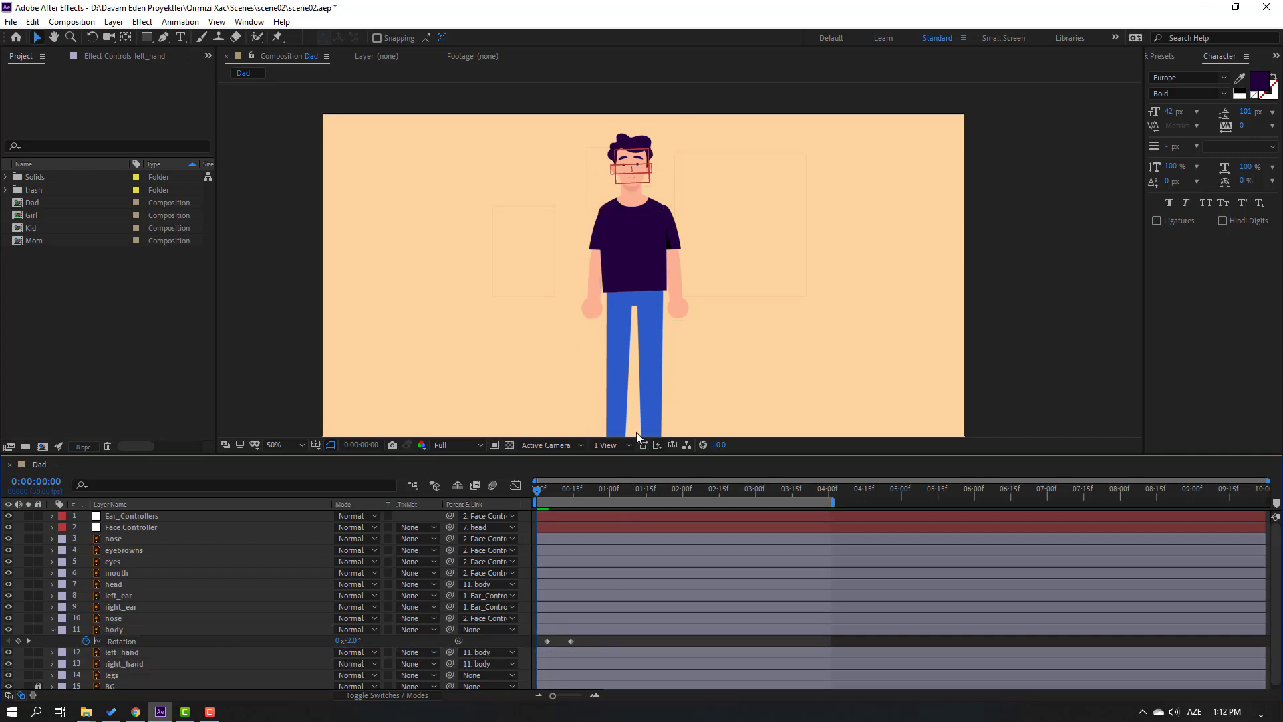
key(space)
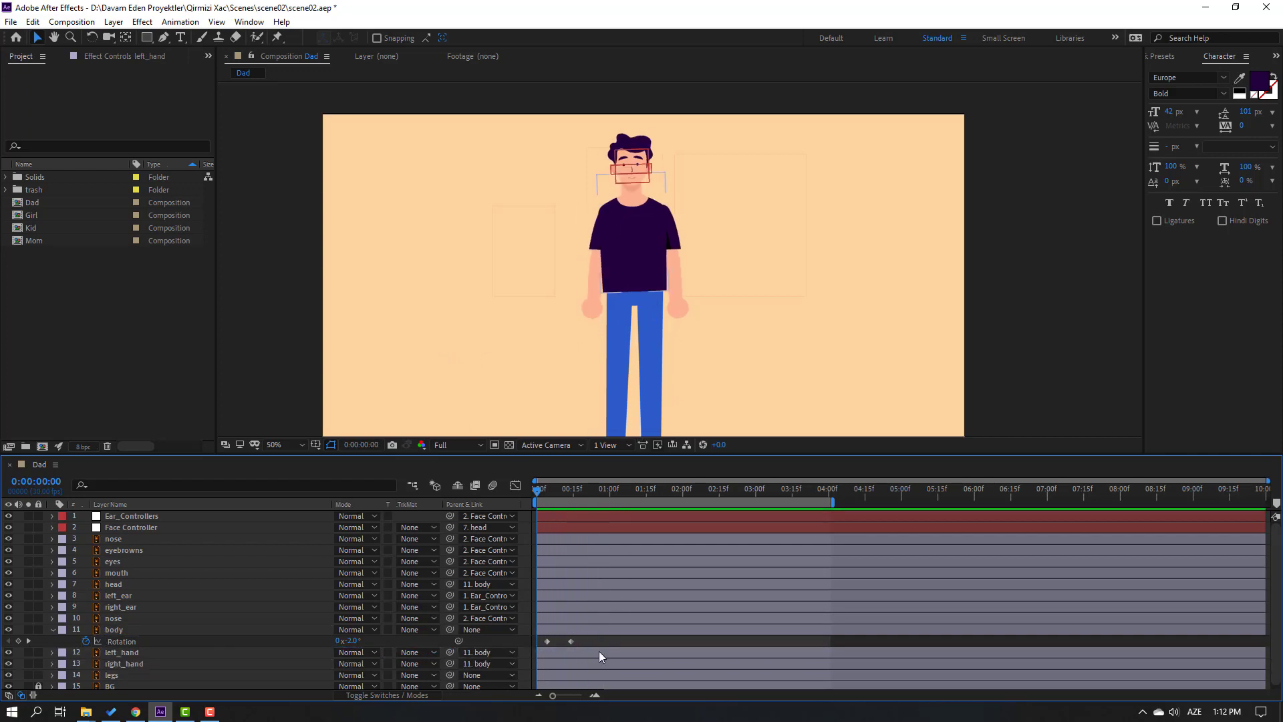
Apply Easy Ease to both body rotation keyframes
drag(584, 640, 544, 644)
right_click(546, 643)
mouse_move(559, 635)
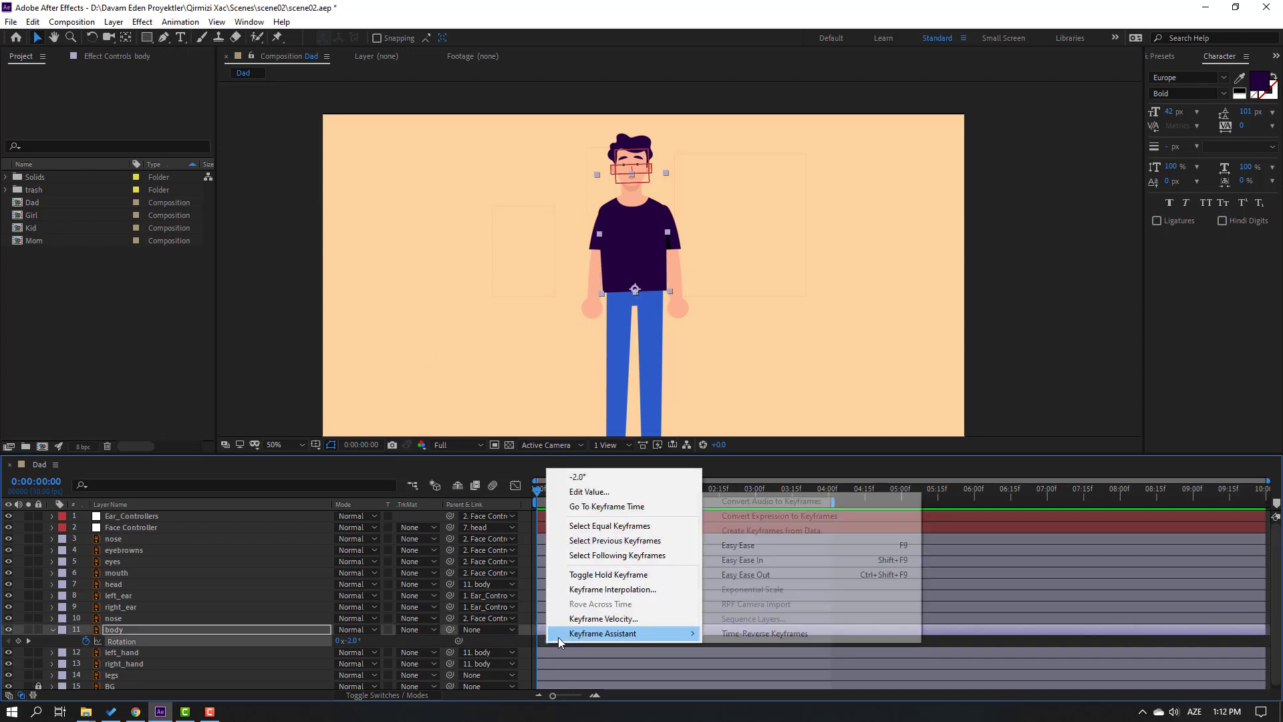
click(739, 545)
click(643, 628)
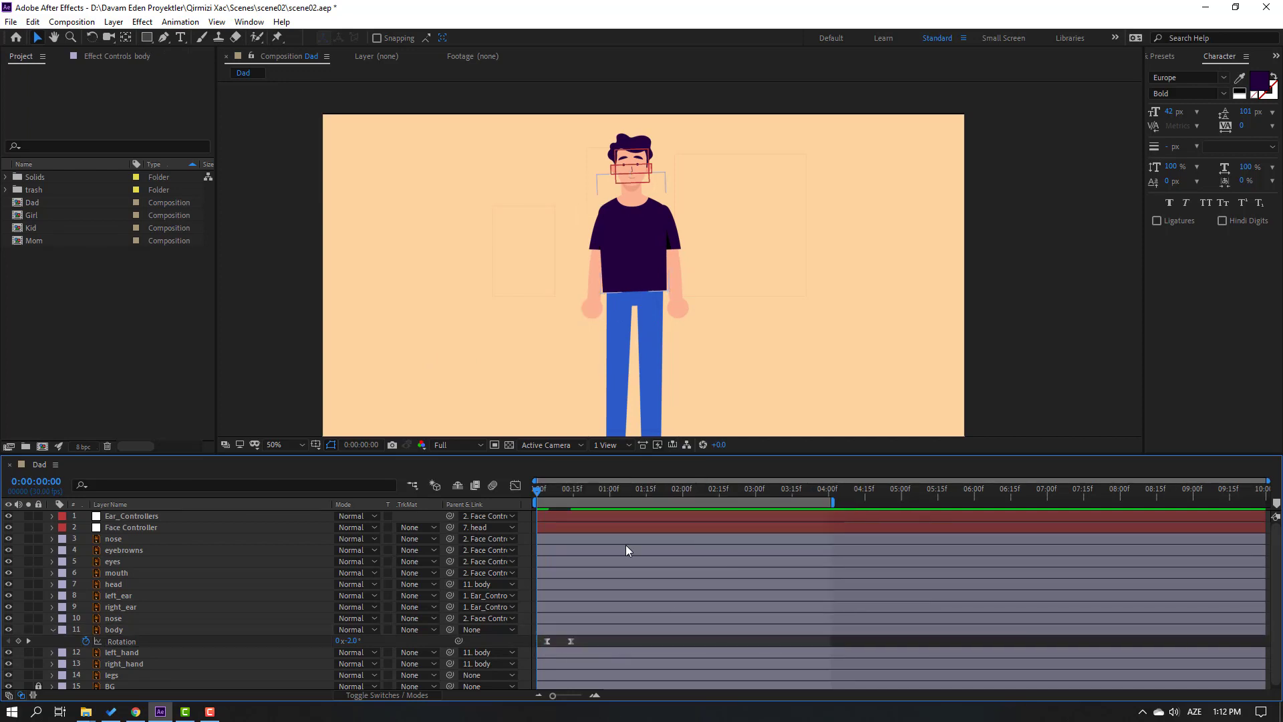
Hold the body's rotation with a keyframe at 0:00:01:04 and add a keyframe of -3° at 0:00:01:14
click(620, 492)
click(70, 640)
click(18, 640)
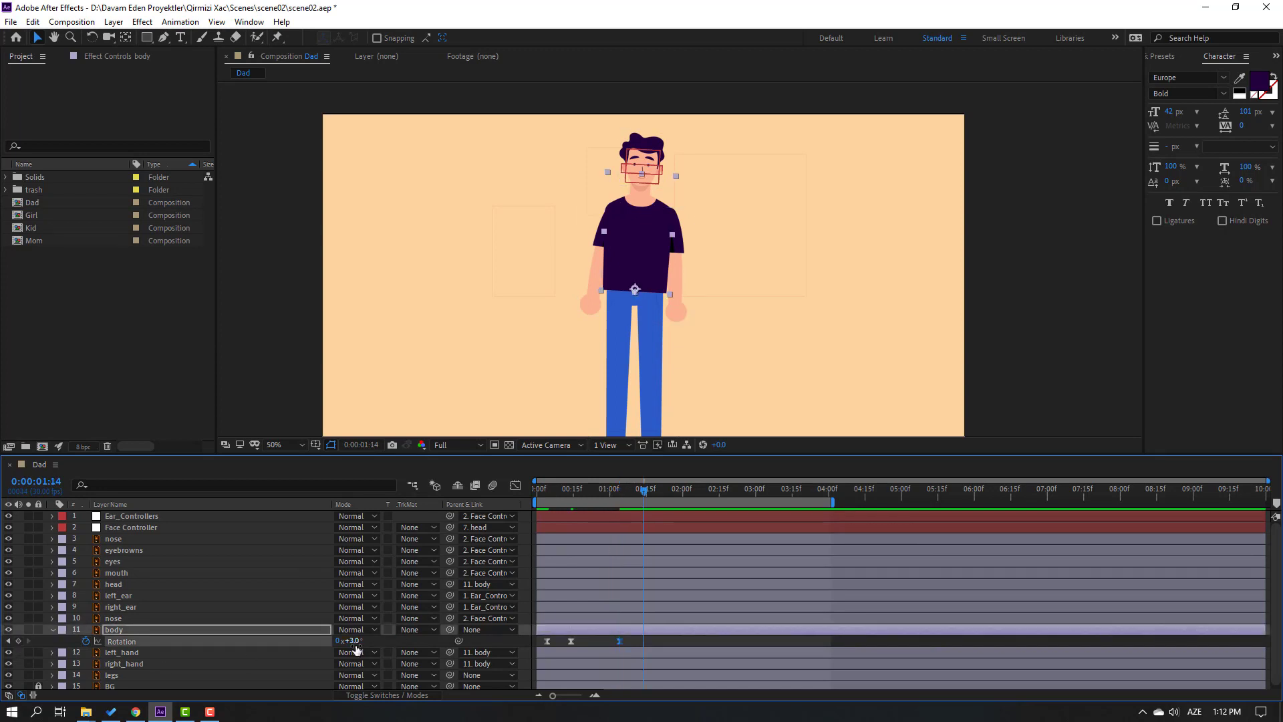
click(354, 641)
text(-3)
key(Return)
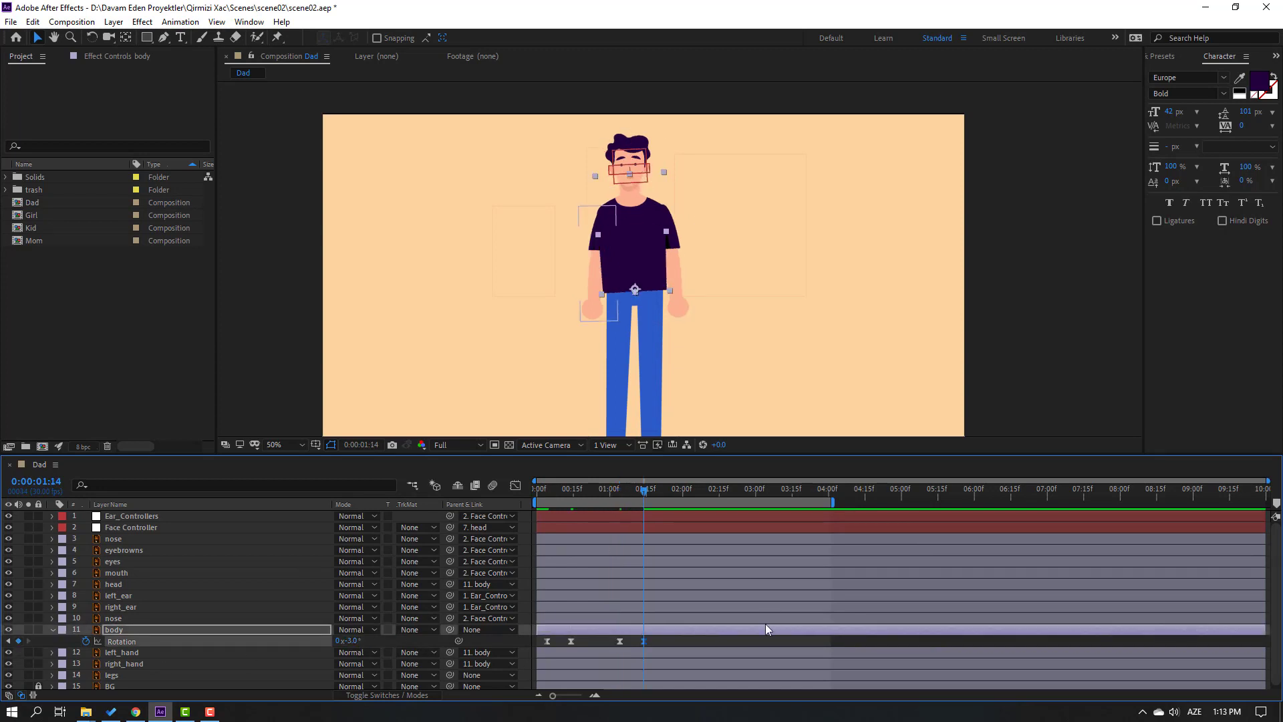
Hold the body's rotation with a keyframe at 0:00:02:12, add a keyframe of 2° at 0:00:02:22, and preview the sway
click(18, 640)
key(z)
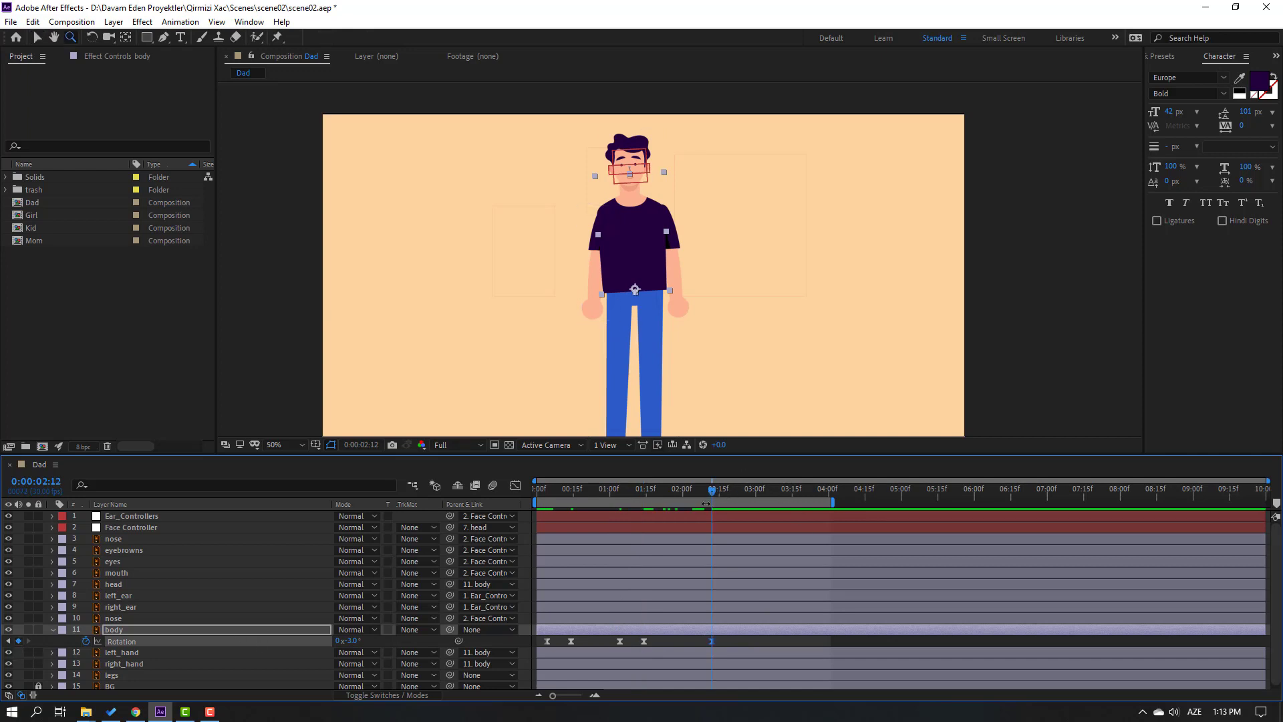
click(351, 641)
text(2)
key(Return)
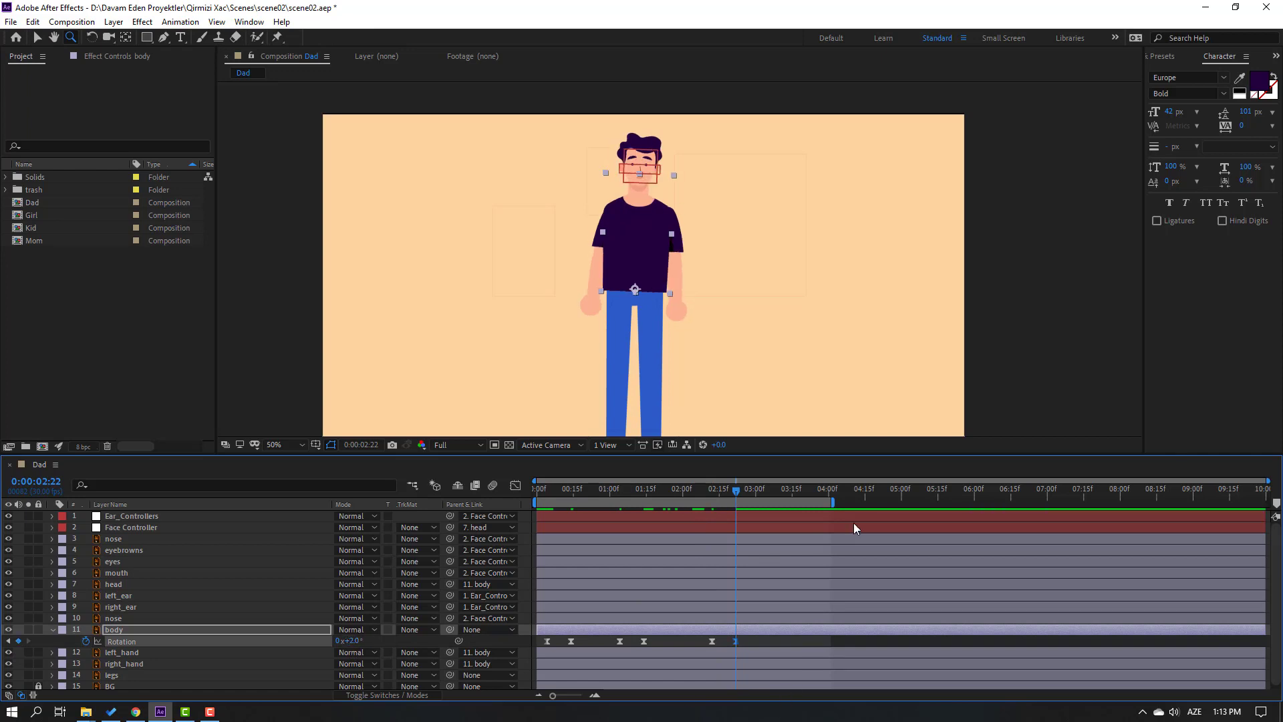
key(space)
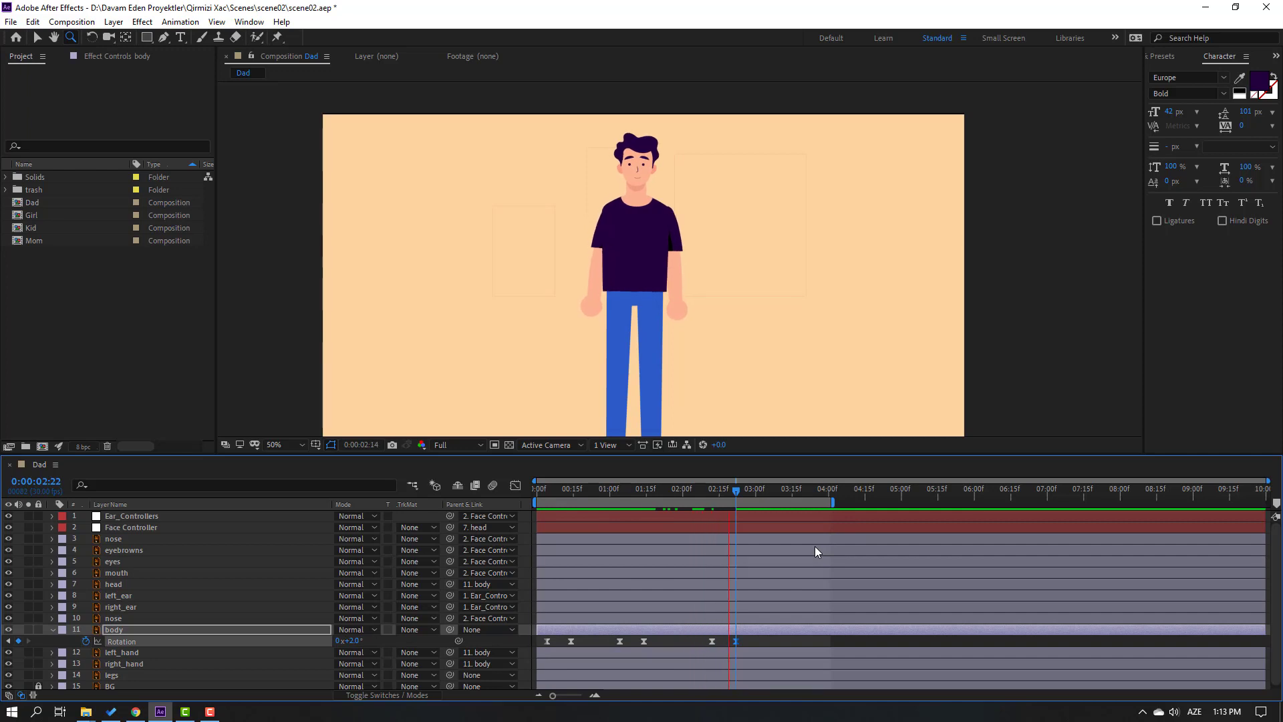
key(space)
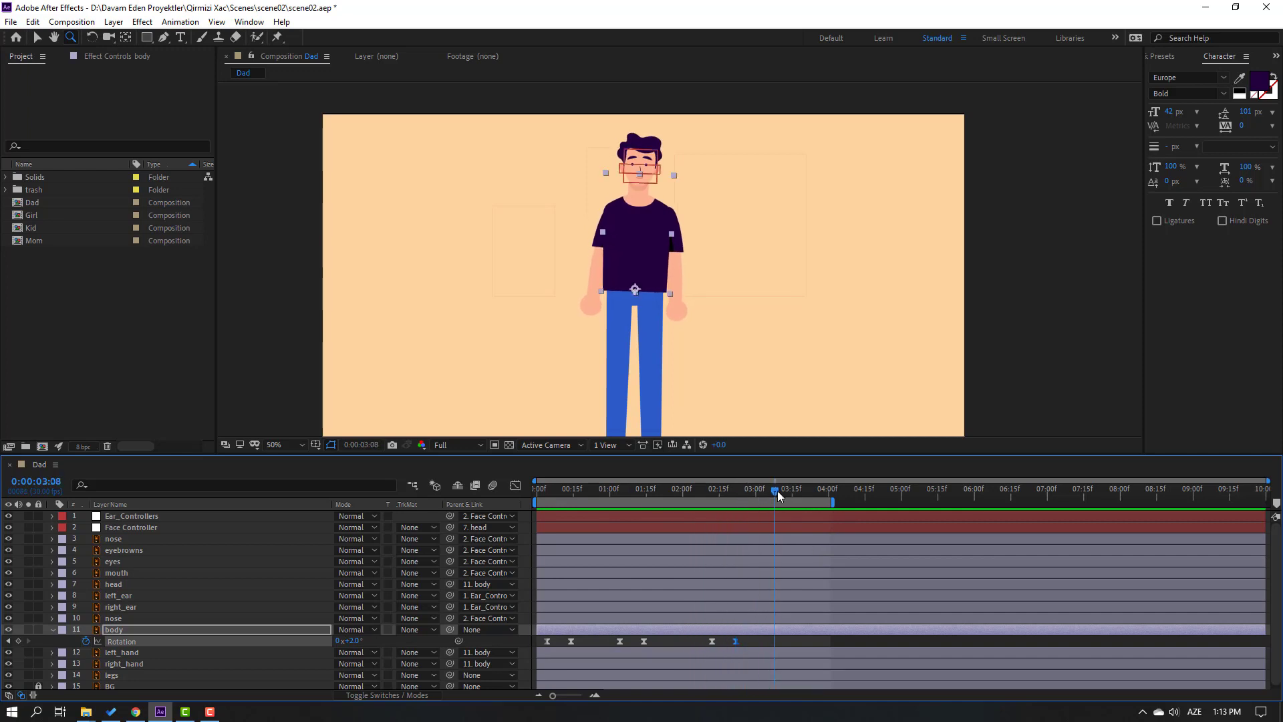
Hold the body's rotation with a keyframe at 0:00:03:10, add a keyframe of -2° at 0:00:03:20, and preview from the first frame
drag(776, 490, 780, 491)
key(shift+Page_Down)
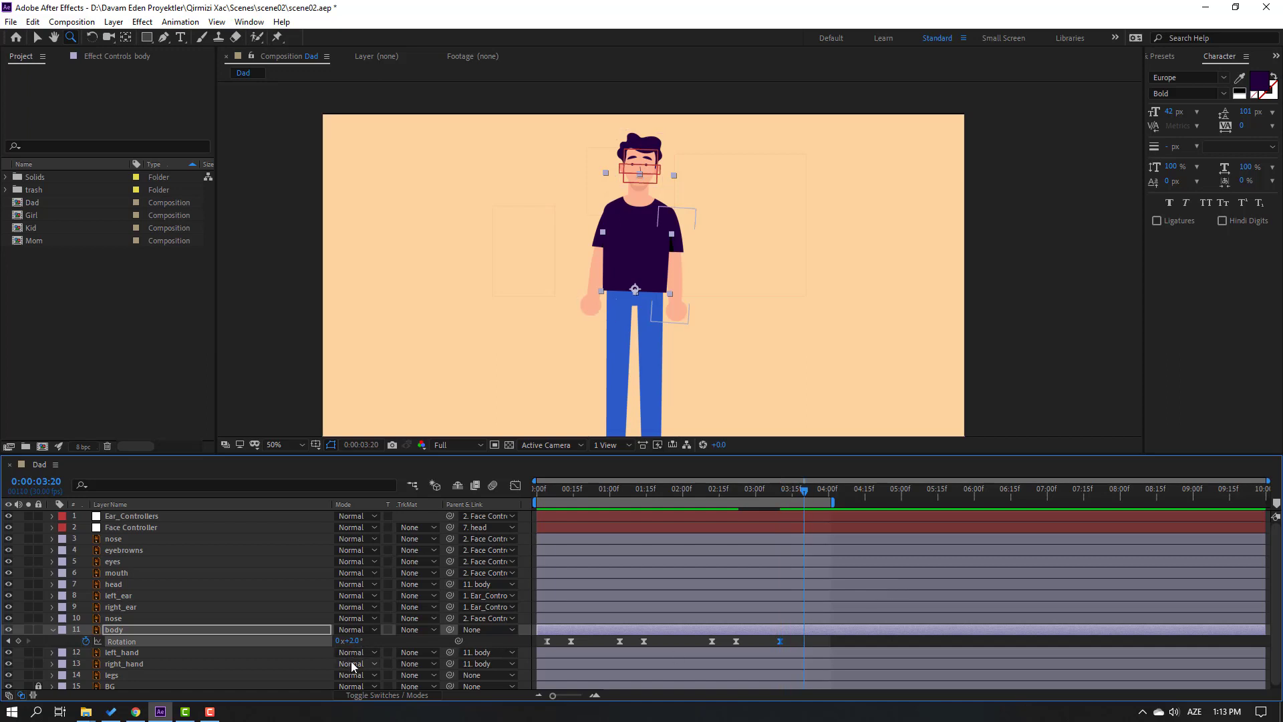
click(352, 641)
text(-2)
key(Return)
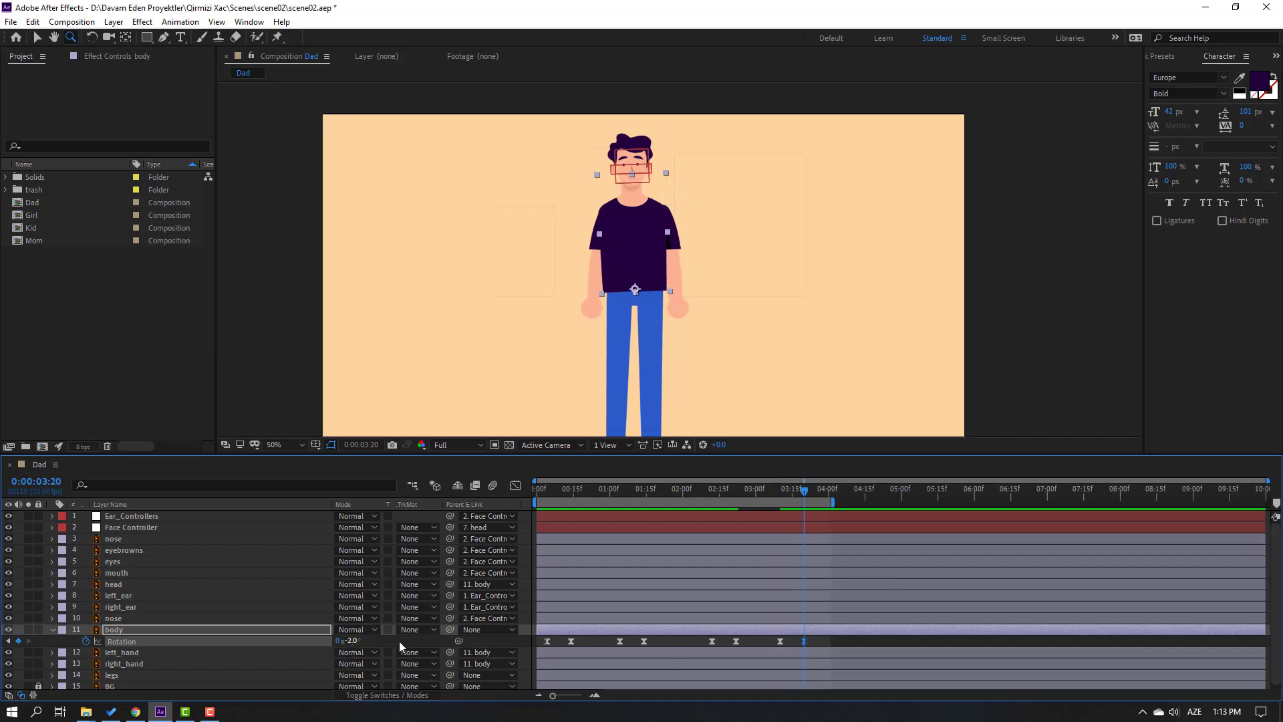
drag(799, 490, 463, 508)
key(space)
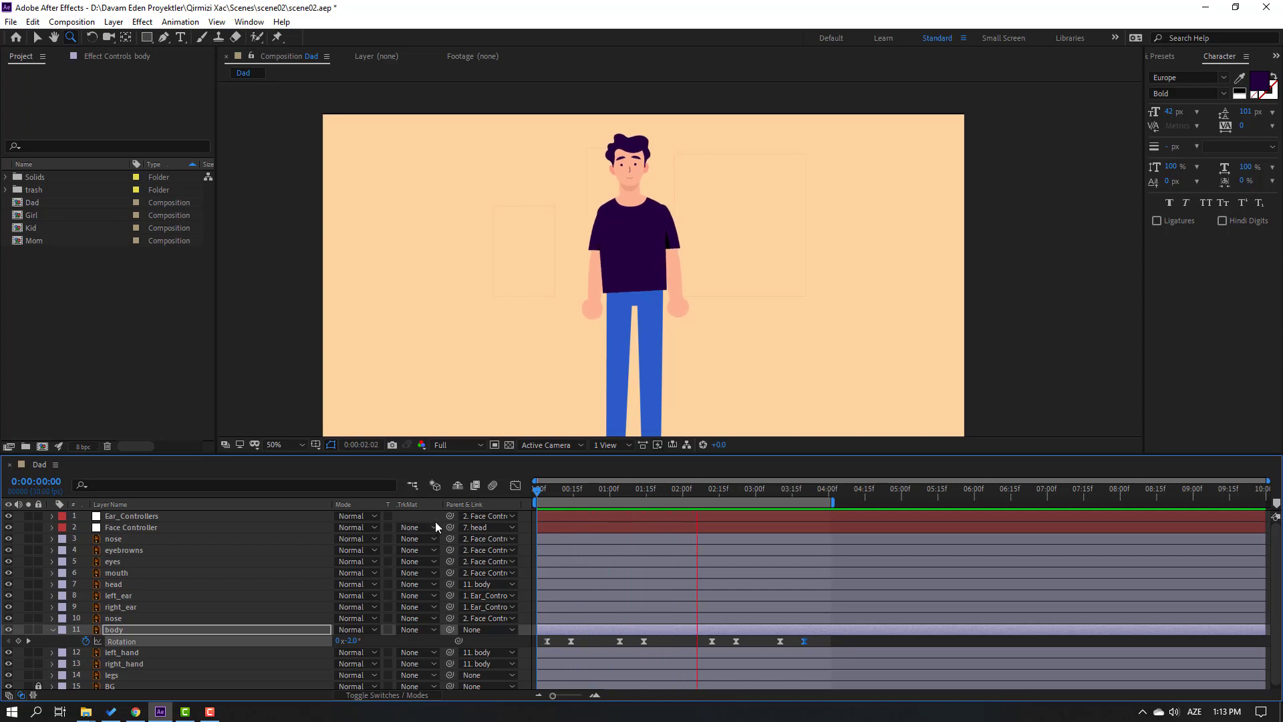
key(space)
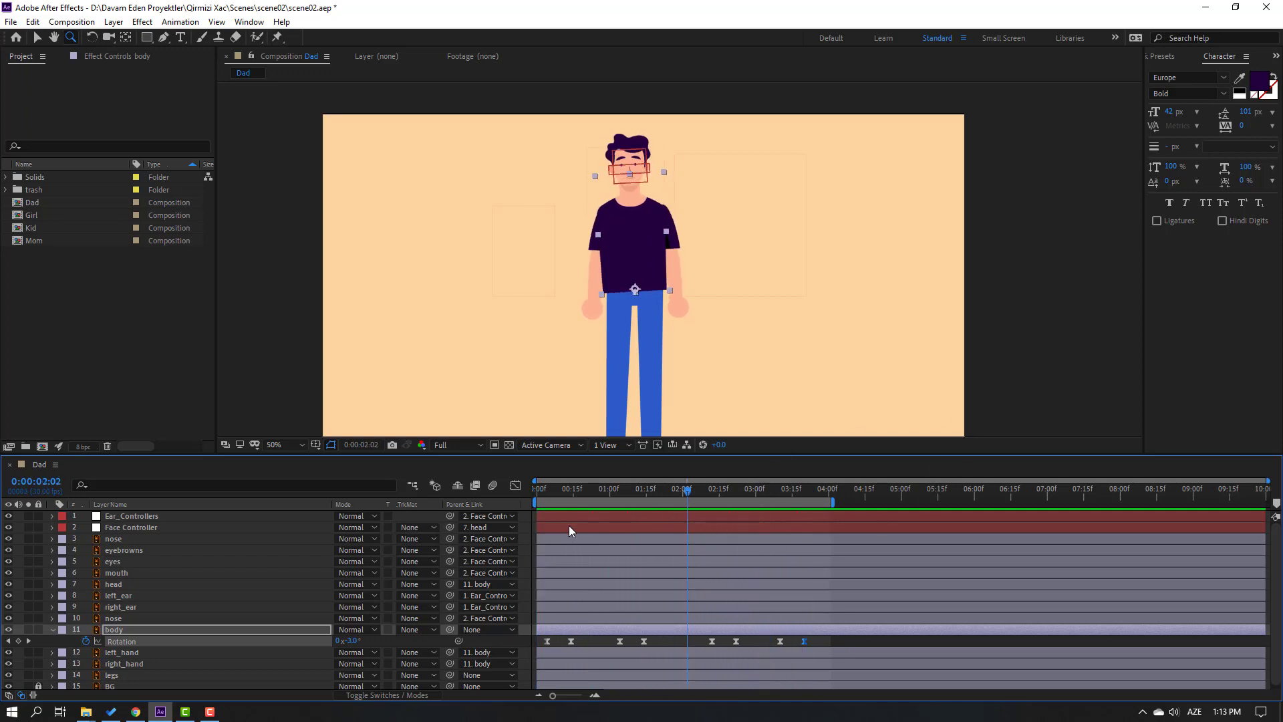
Start the head layer's rotation animation with a 0° keyframe at 0:00:00:04
mouse_move(568, 492)
mouse_down()
mouse_move(549, 526)
mouse_move(546, 490)
mouse_up()
click(112, 584)
key(r)
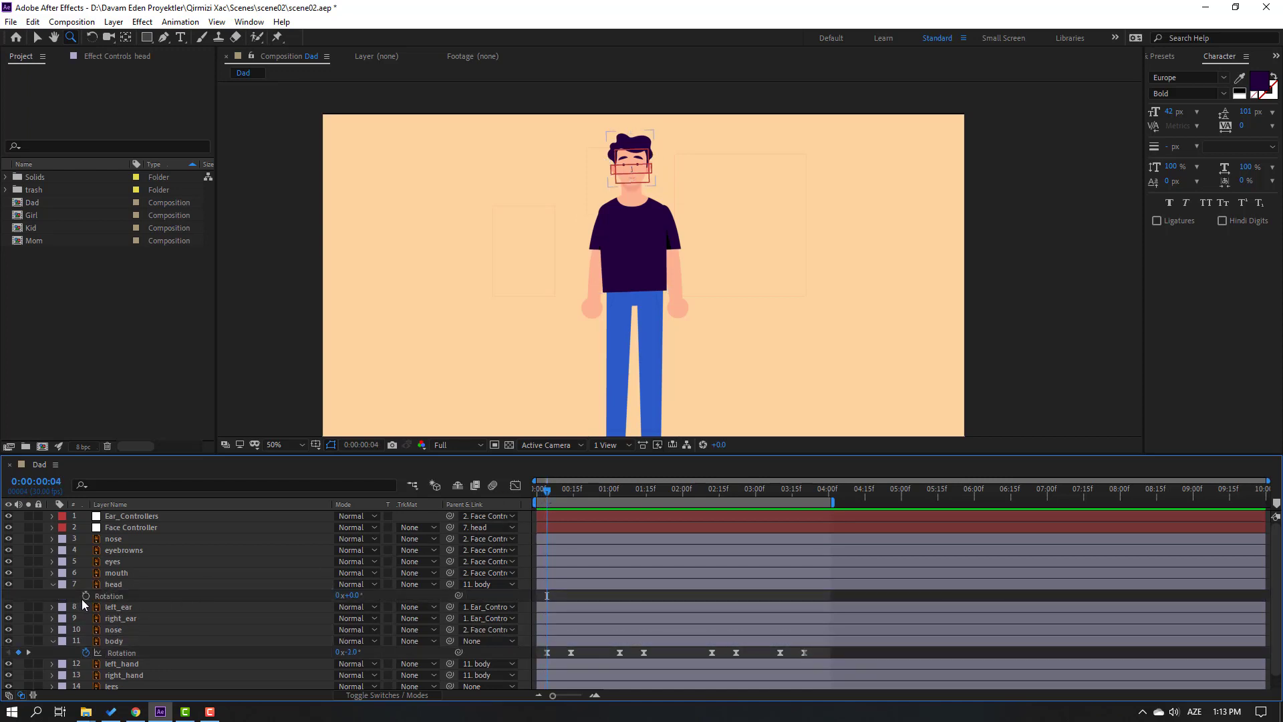
click(84, 596)
click(618, 219)
drag(451, 153, 610, 309)
click(658, 250)
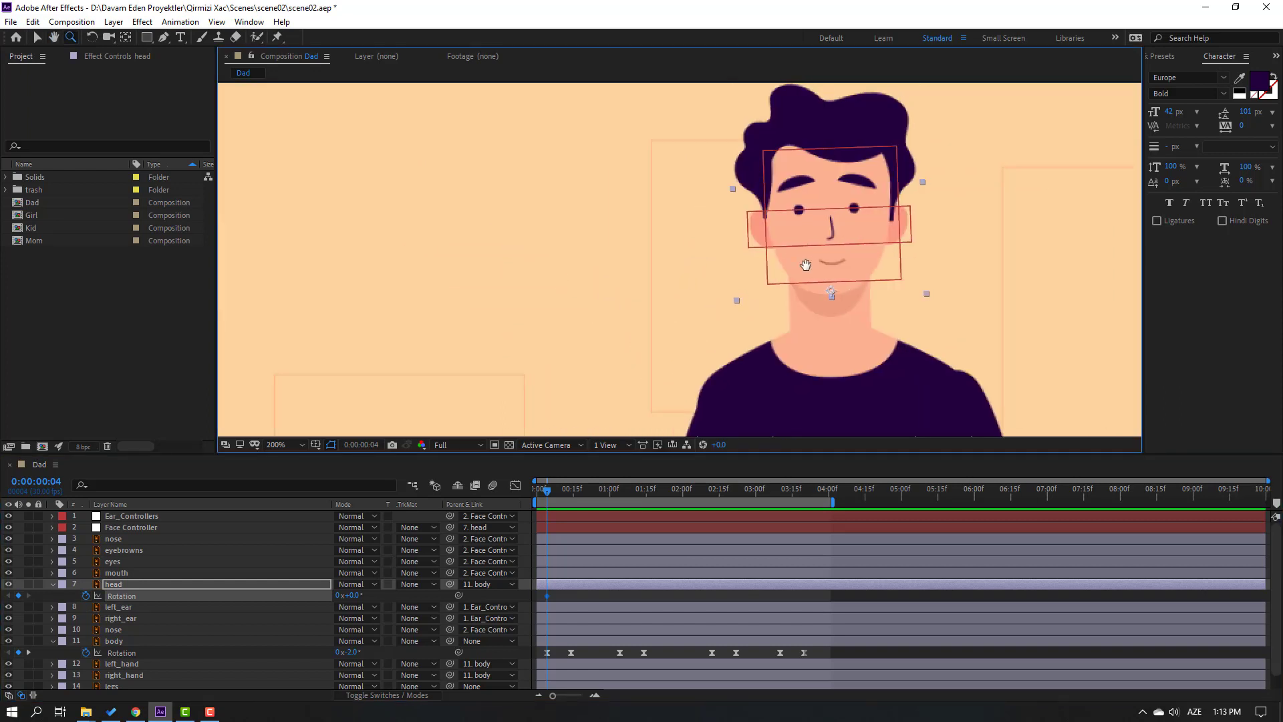
drag(804, 264, 613, 278)
click(38, 40)
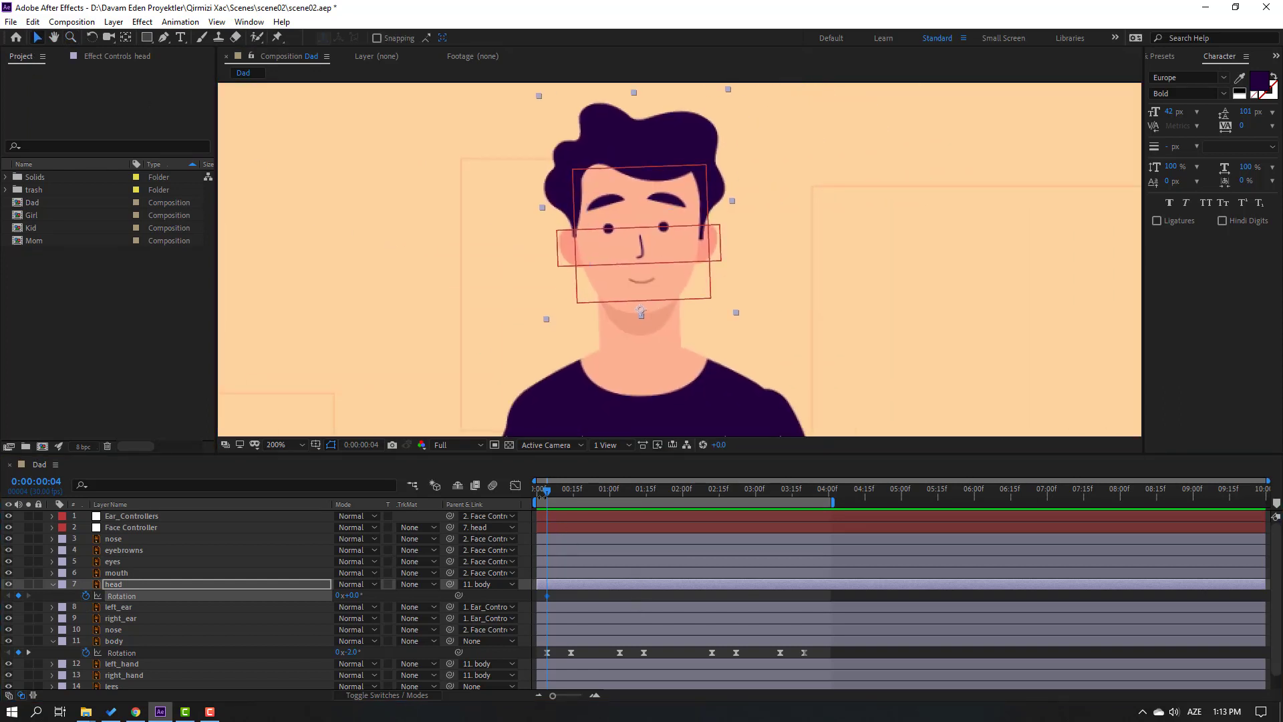
Add head rotation keyframes of 10° at 0:00:00:14 and -6° at 0:00:00:24, and preview the tilt
drag(542, 493, 571, 492)
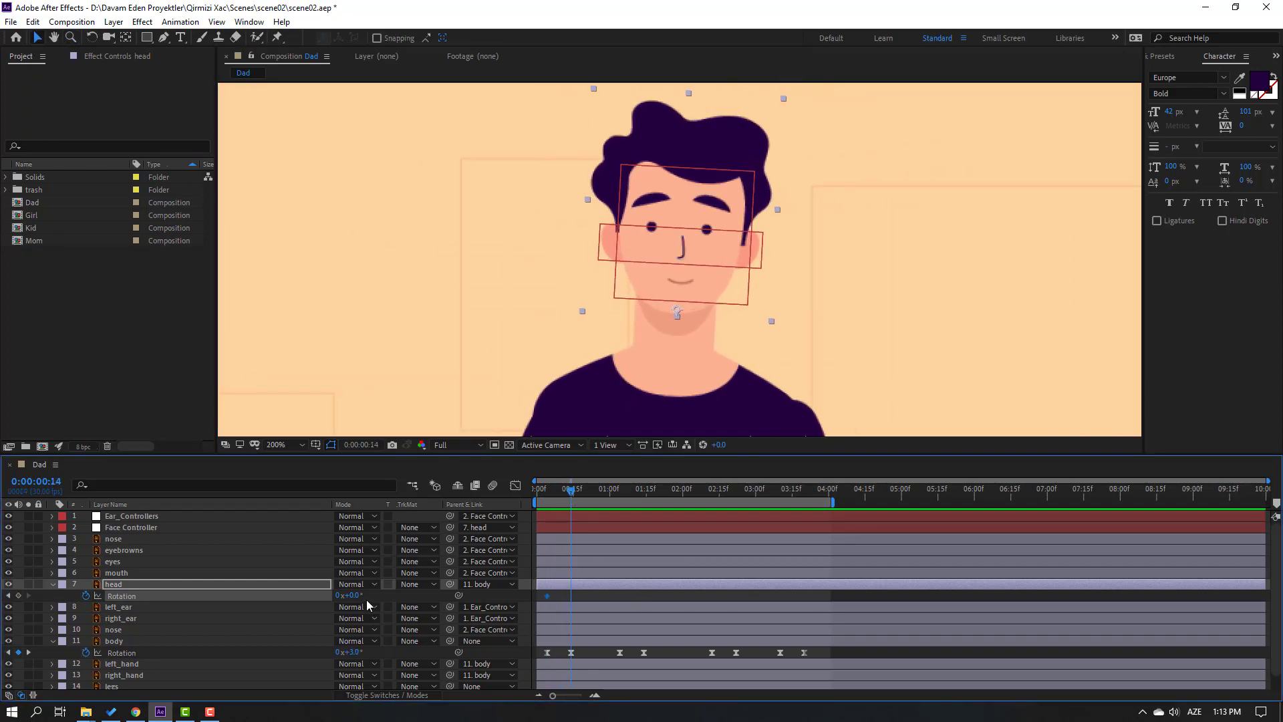
drag(354, 597, 358, 597)
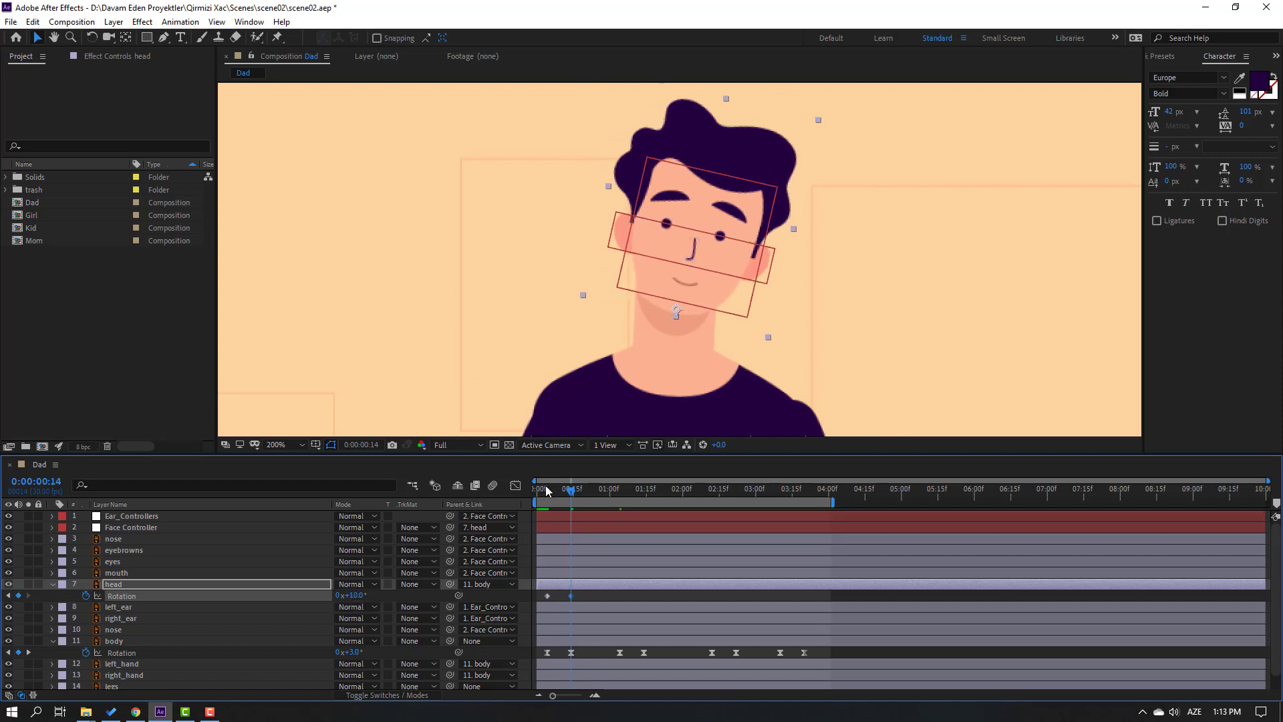
drag(547, 491, 599, 495)
drag(355, 597, 344, 594)
key(space)
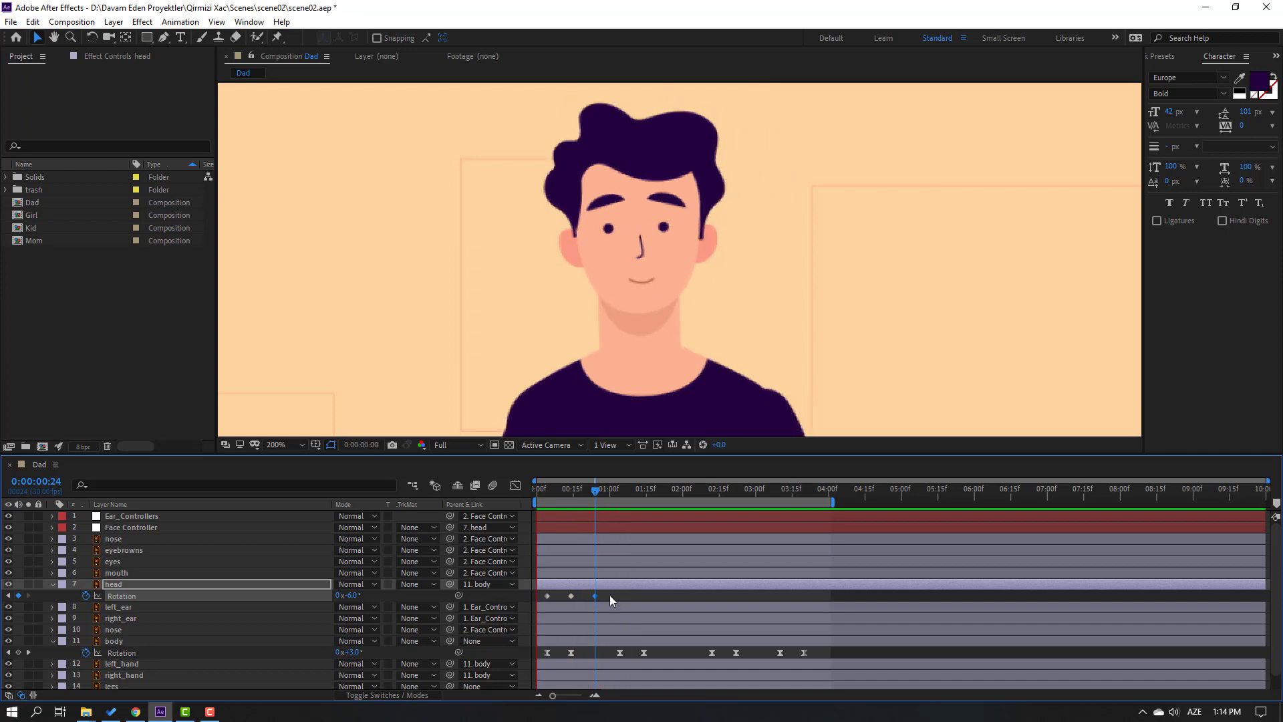
Apply Easy Ease to all three head rotation keyframes and preview the motion
drag(609, 595, 543, 600)
right_click(548, 596)
mouse_move(602, 584)
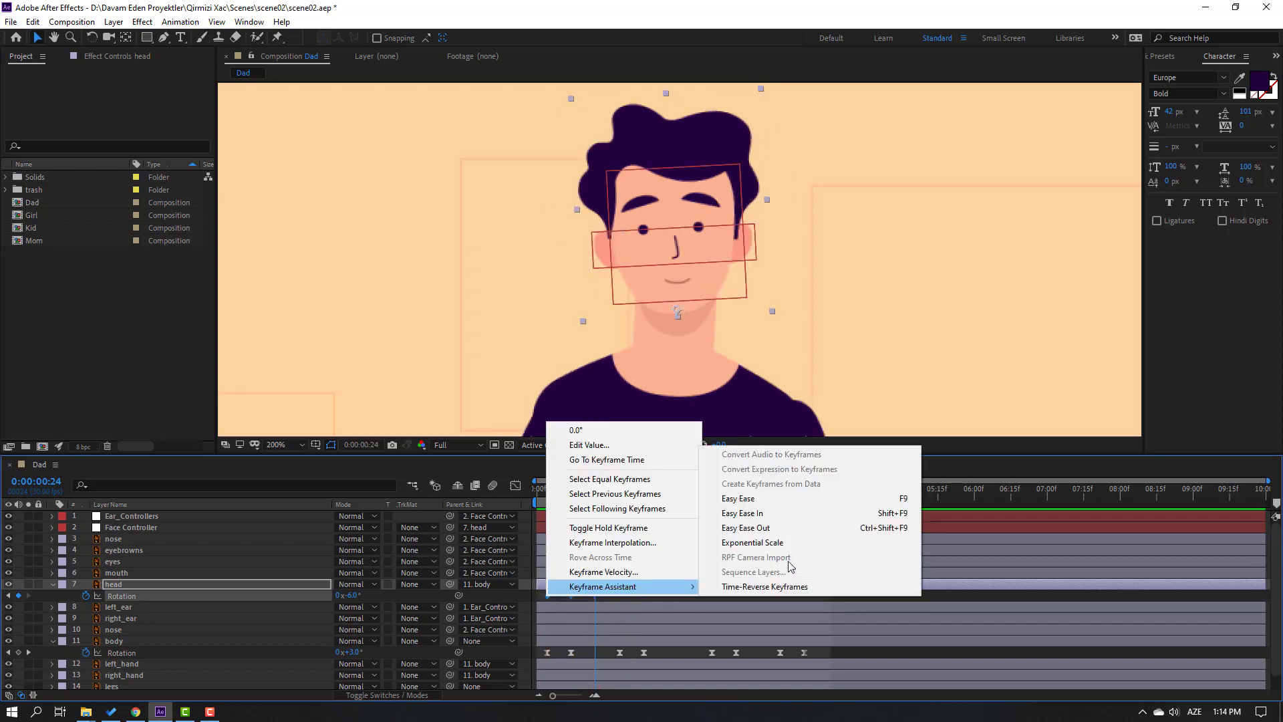
click(755, 500)
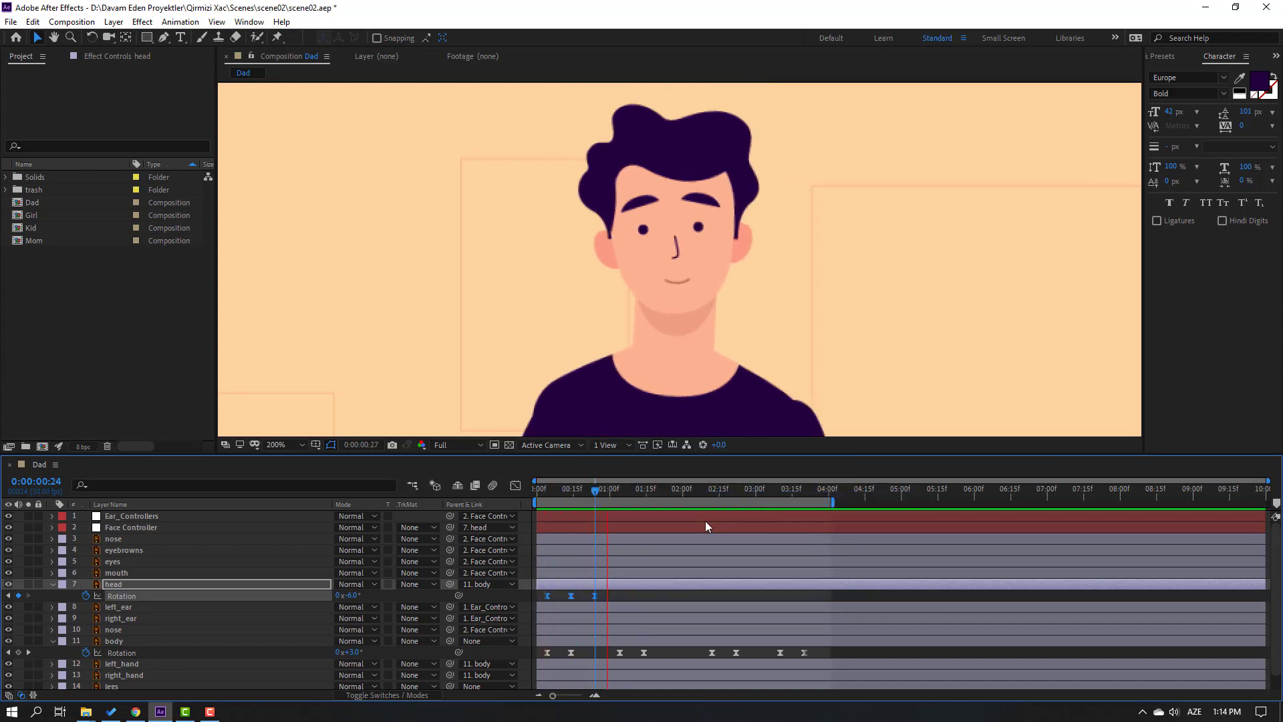
key(space)
click(617, 596)
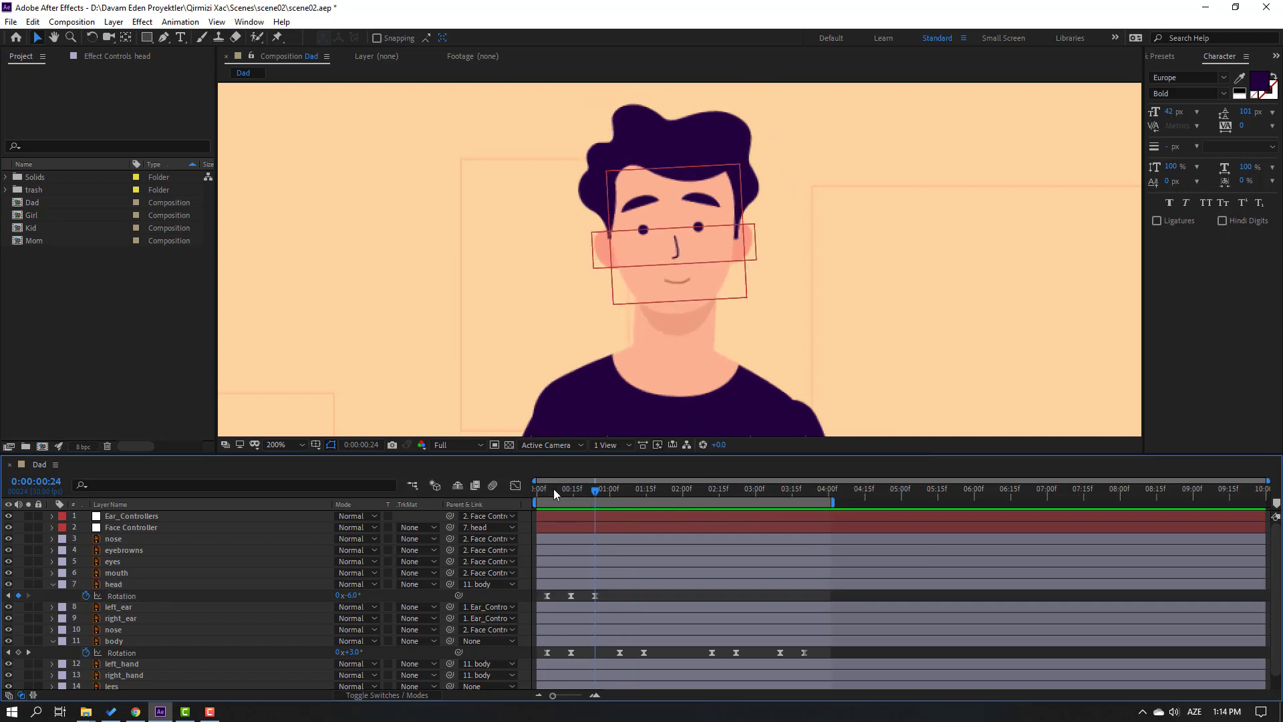
Animate a head dip with position keyframes at 0:00:00:04, Y 41.4 at 0:00:00:11, and Y 34.4 at 0:00:00:19
drag(554, 489, 547, 489)
click(127, 588)
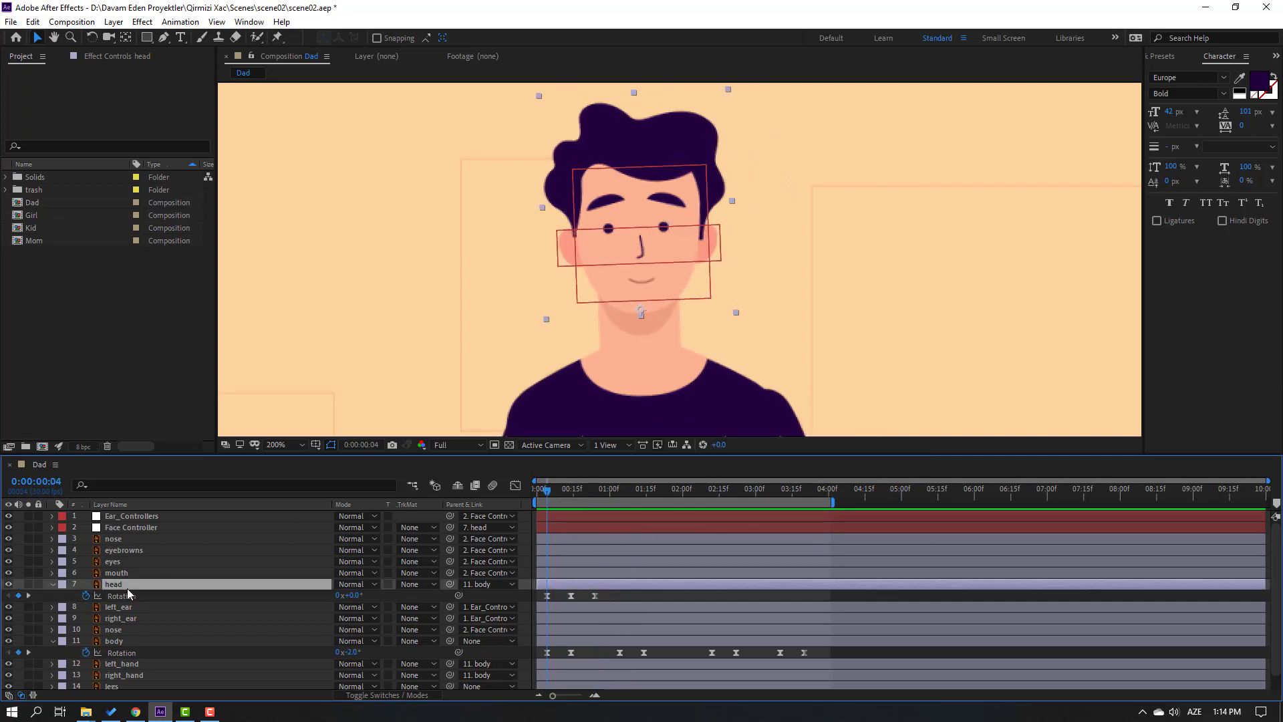
key(shift+p)
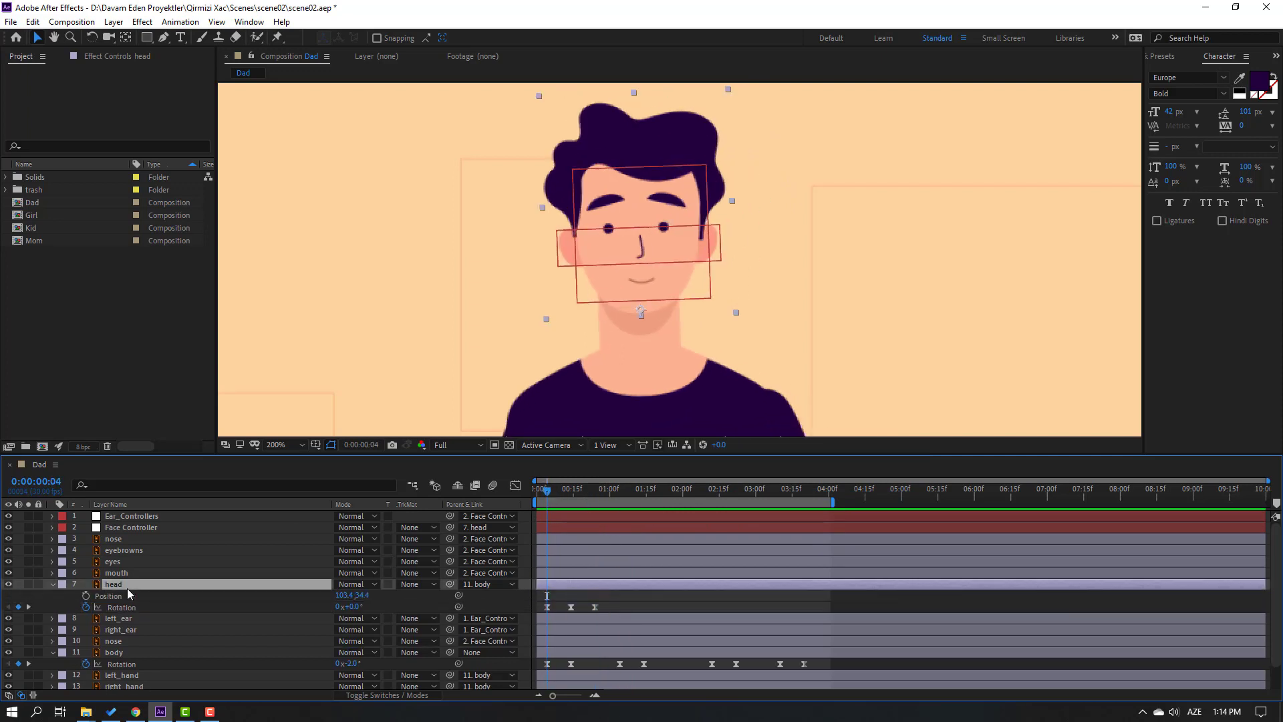
click(86, 595)
drag(550, 489, 564, 489)
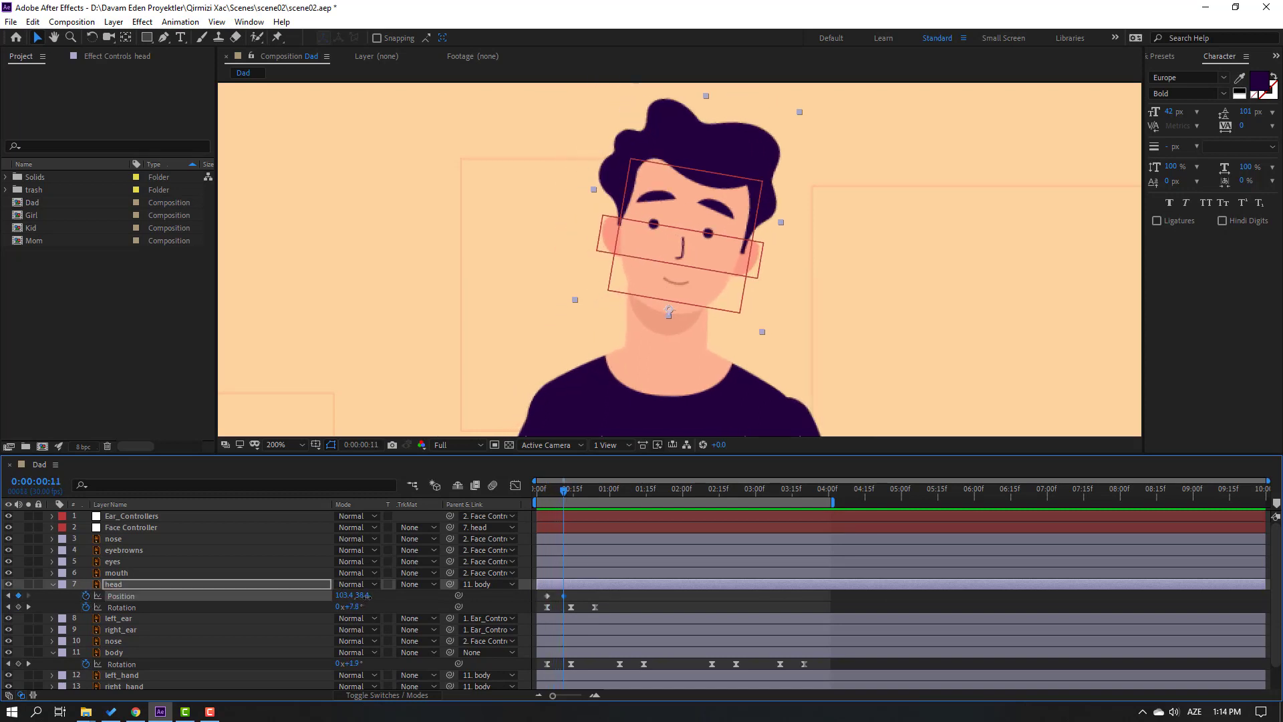
drag(365, 595, 368, 596)
drag(581, 496, 584, 495)
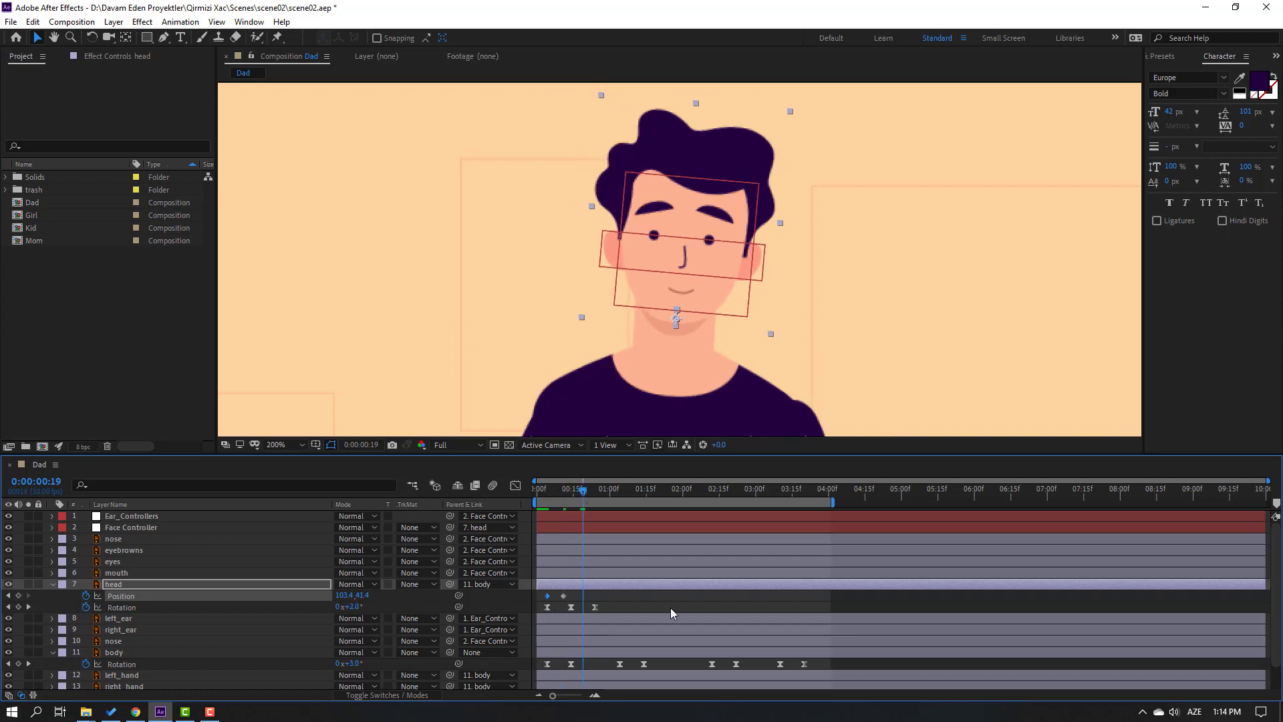
Apply Easy Ease to the three head position keyframes and preview the dip
right_click(548, 595)
mouse_move(709, 591)
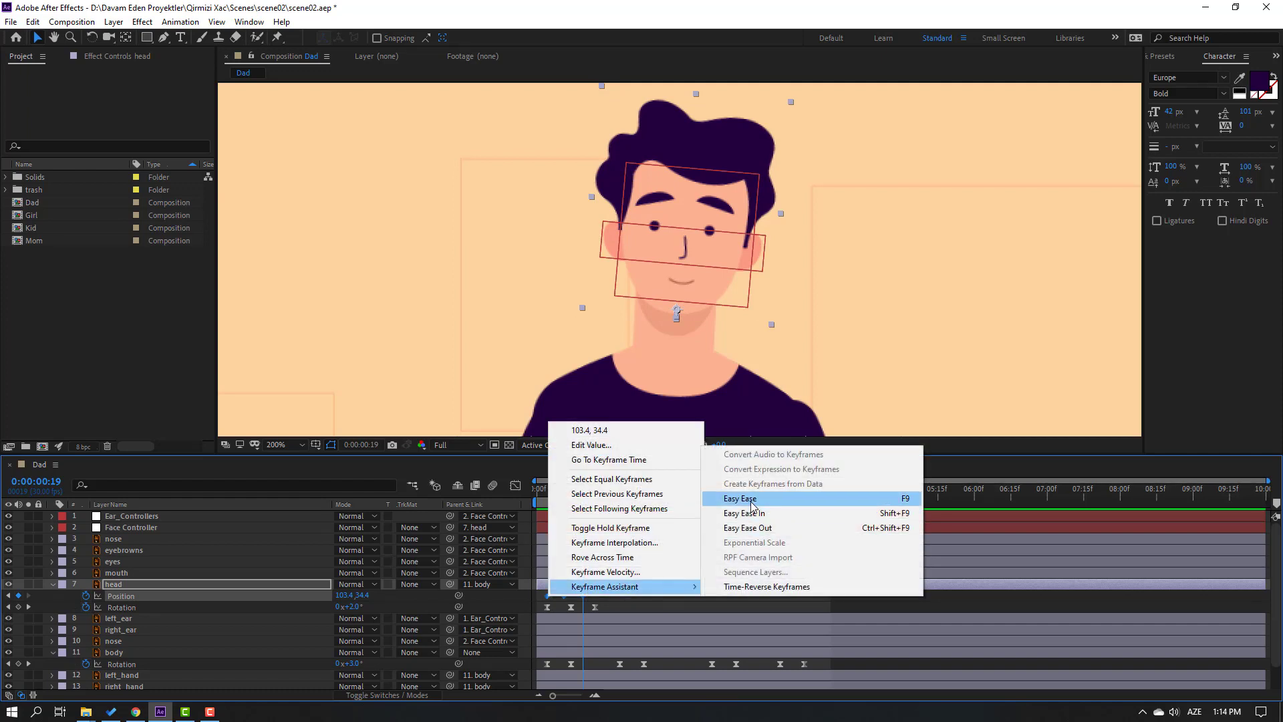
click(802, 498)
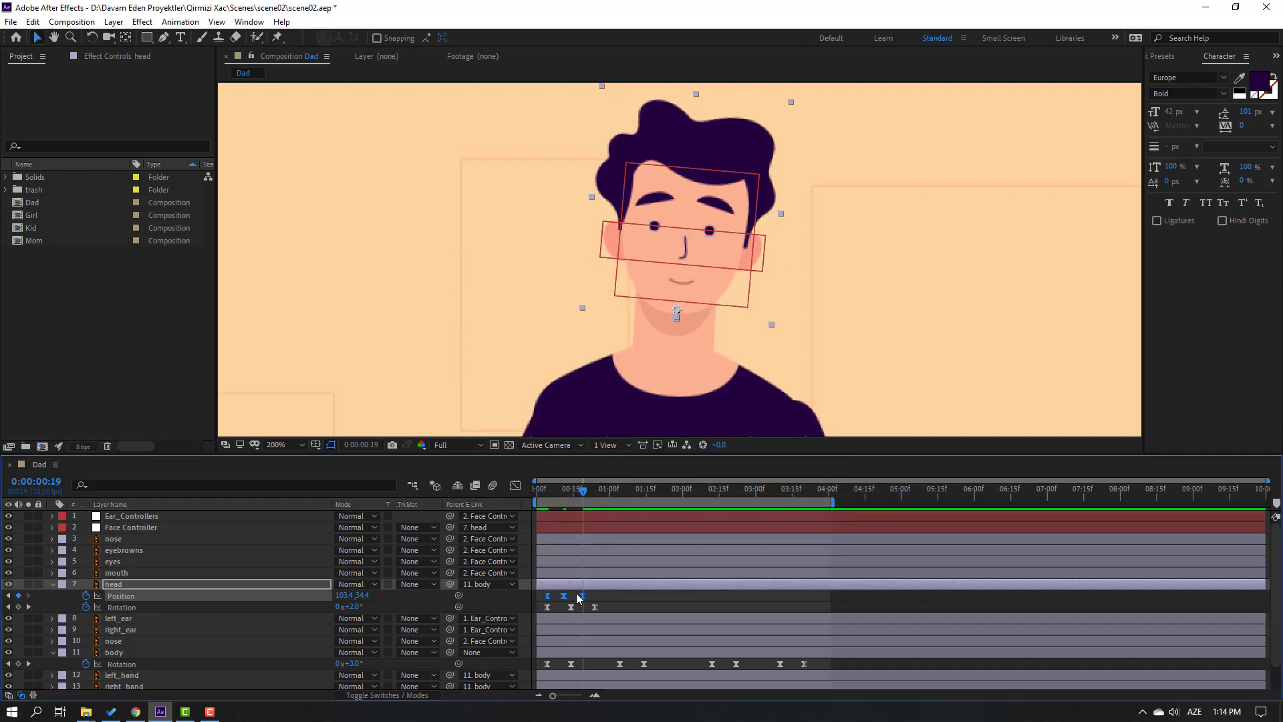
key(space)
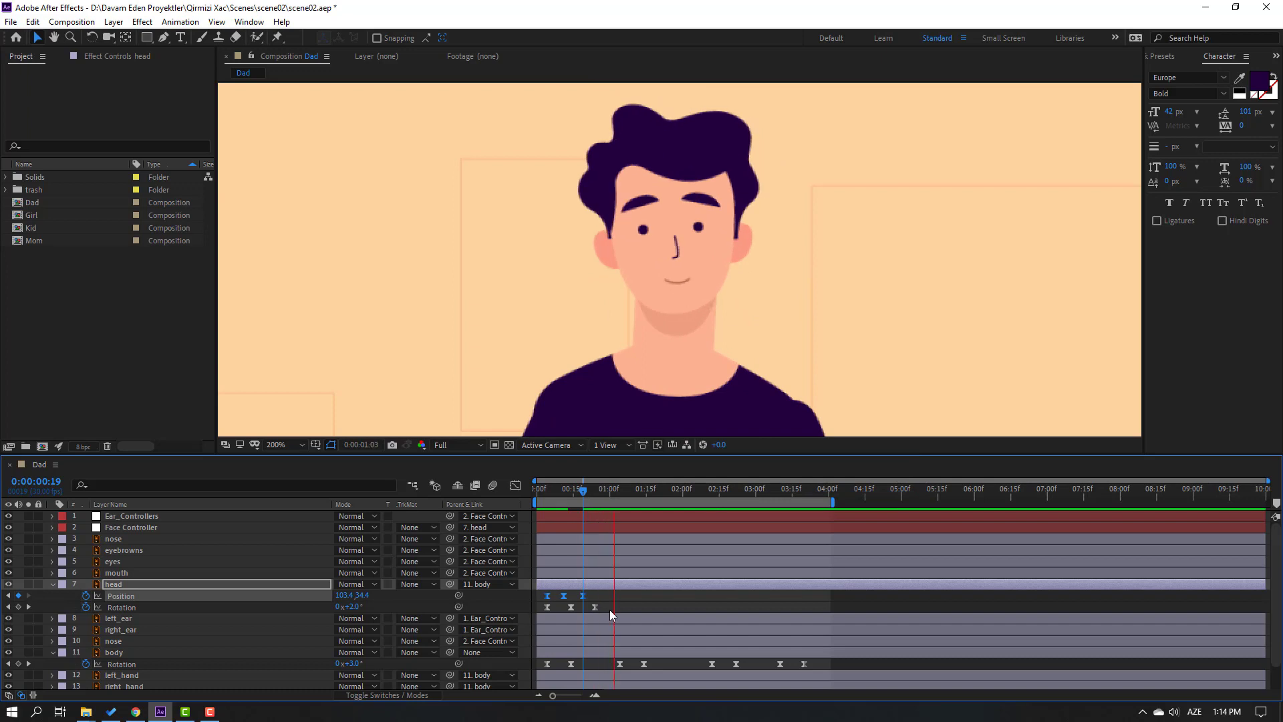
key(space)
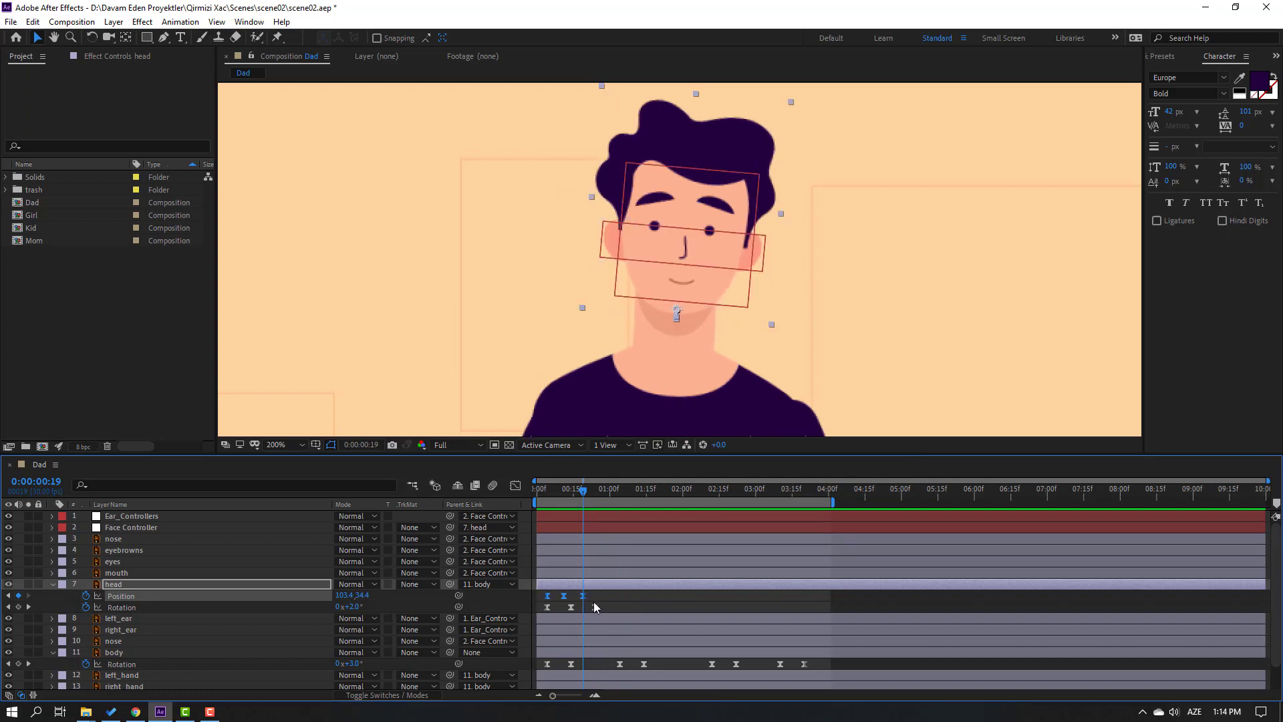
Stretch the head's position keyframes proportionally to end at 0:00:00:24 and check the motion
drag(583, 595, 595, 596)
scroll(455, 294, down, 4)
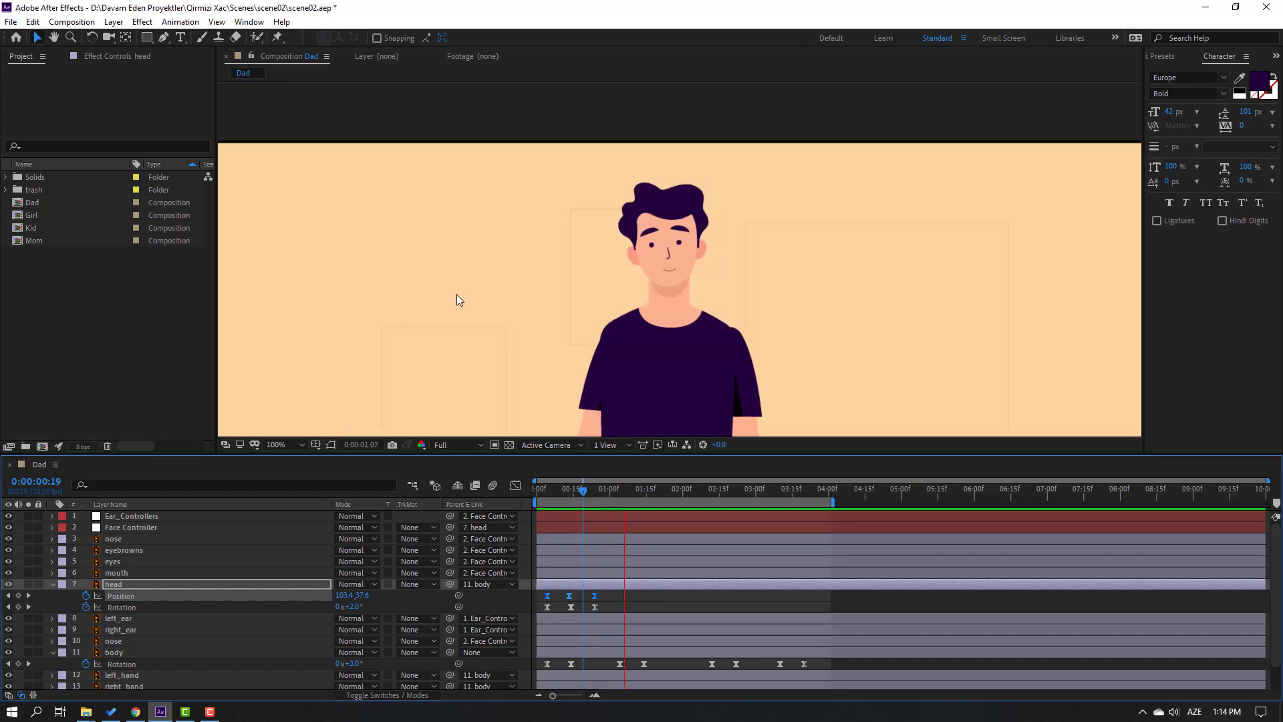
scroll(421, 310, up, 1)
drag(549, 488, 559, 492)
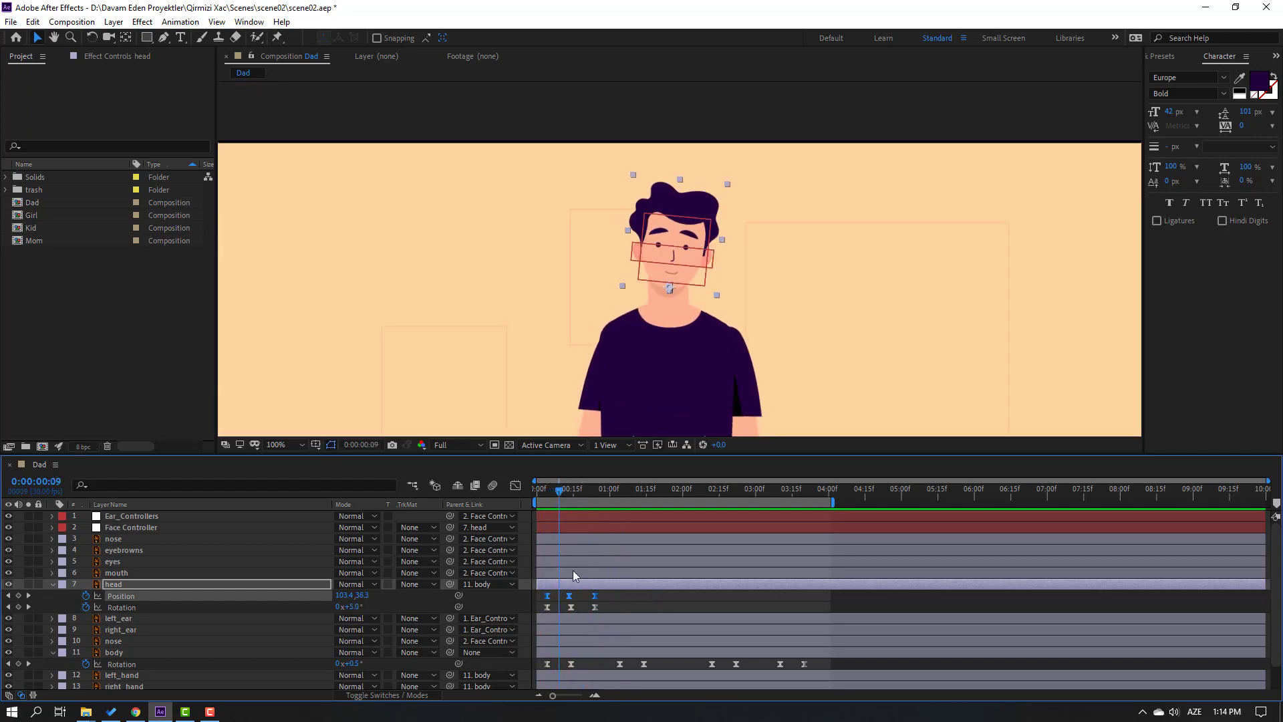
Delete the head's third rotation keyframe and compress its position keyframes to end at 0:00:00:14
click(595, 607)
key(Delete)
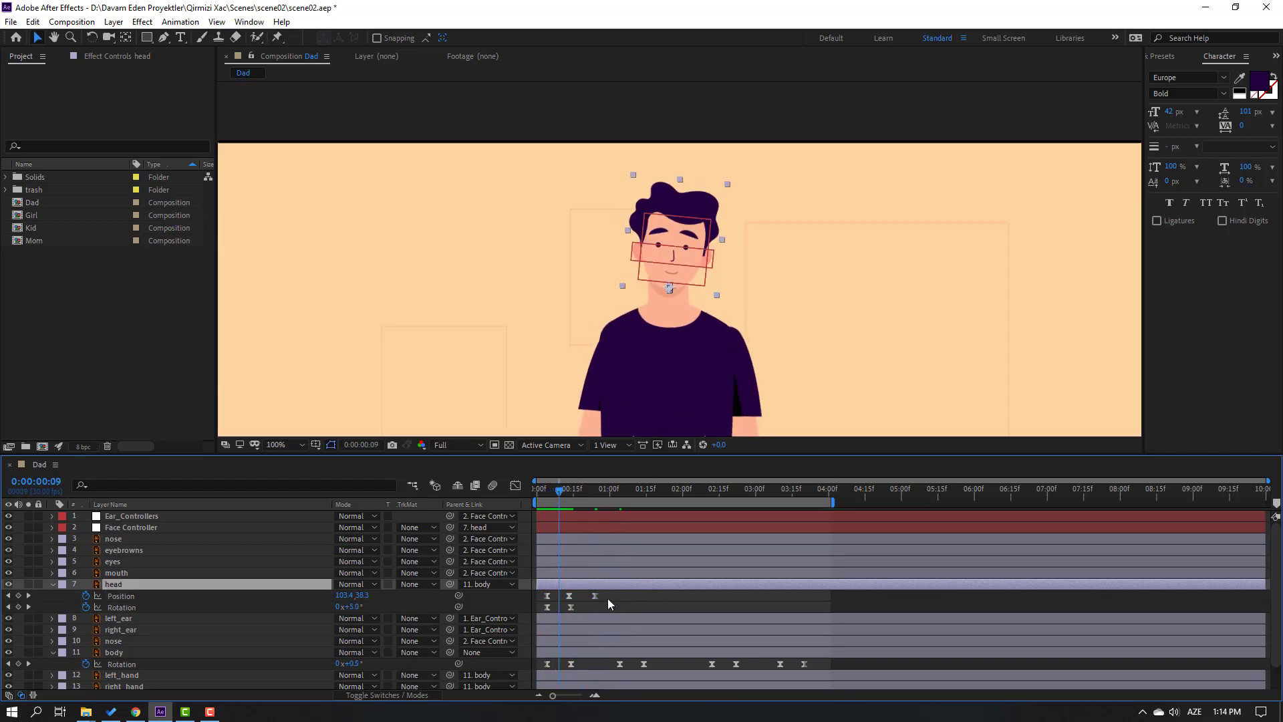
drag(602, 591, 570, 596)
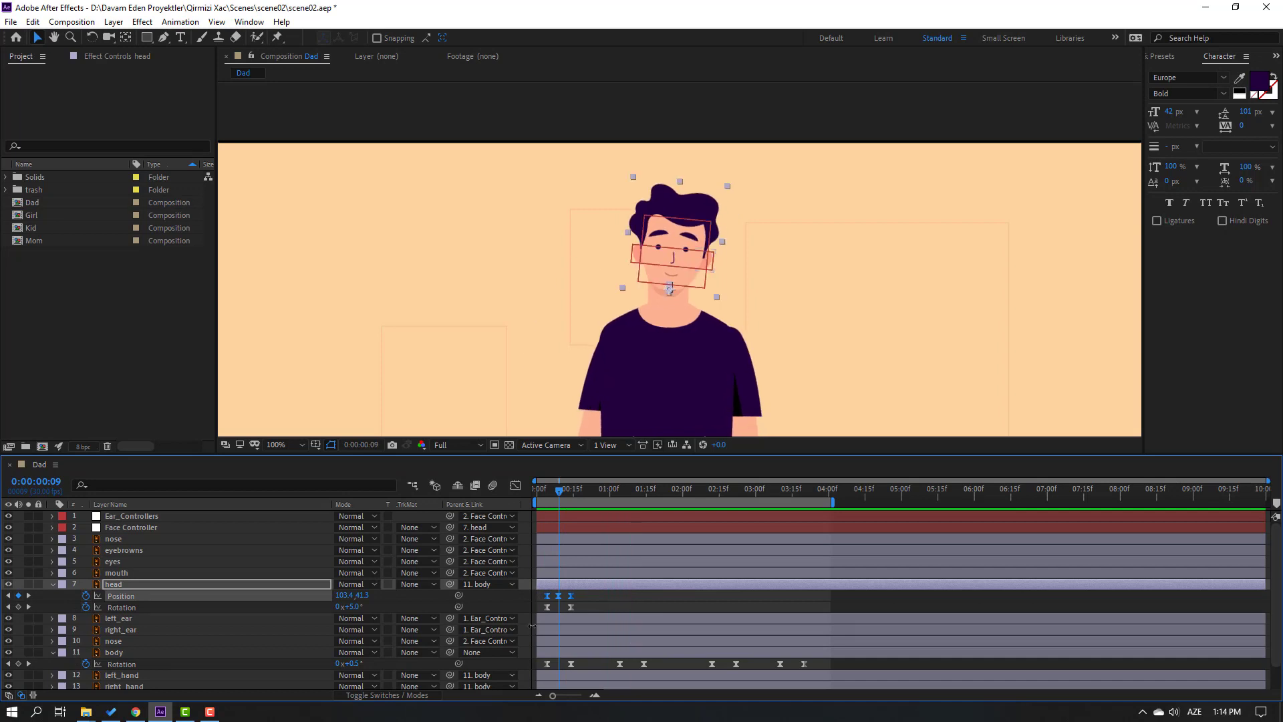
Stretch the head's position and rotation keyframes together to end at about 0:00:00:23 and preview the whole figure
mouse_move(584, 597)
mouse_down()
mouse_move(535, 609)
mouse_move(591, 608)
mouse_up()
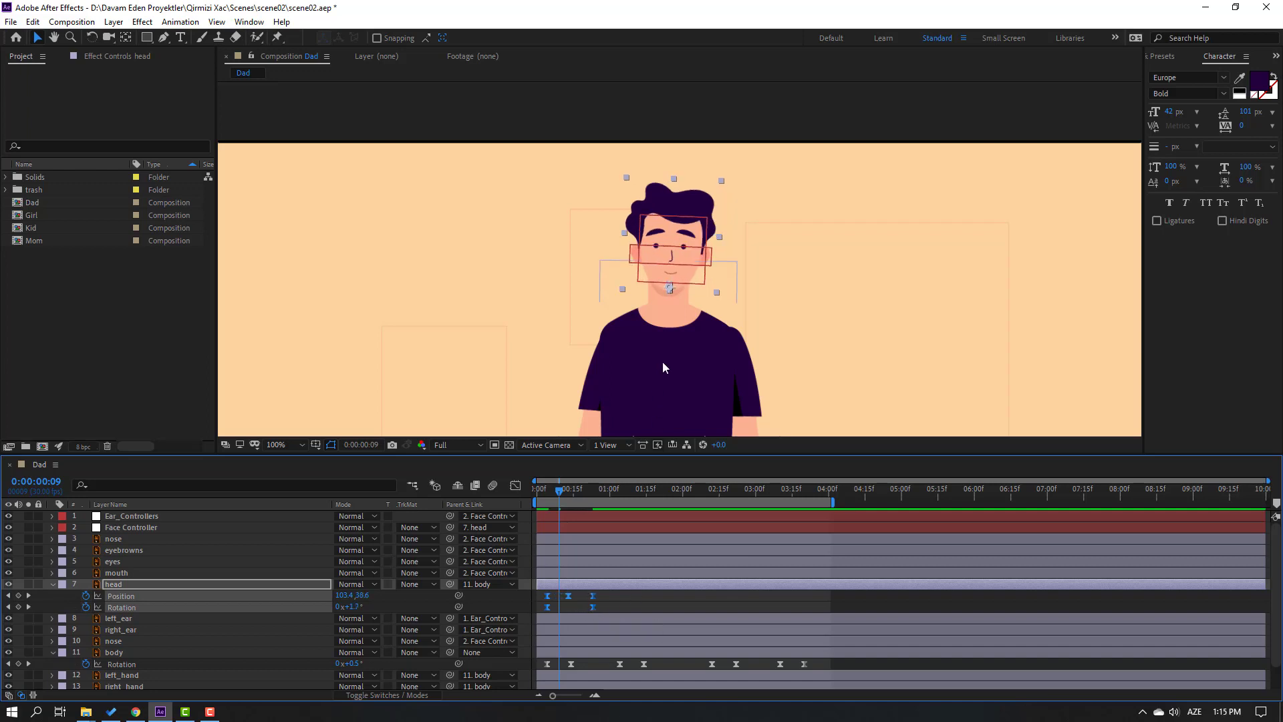
key(space)
key(comma)
key(comma)
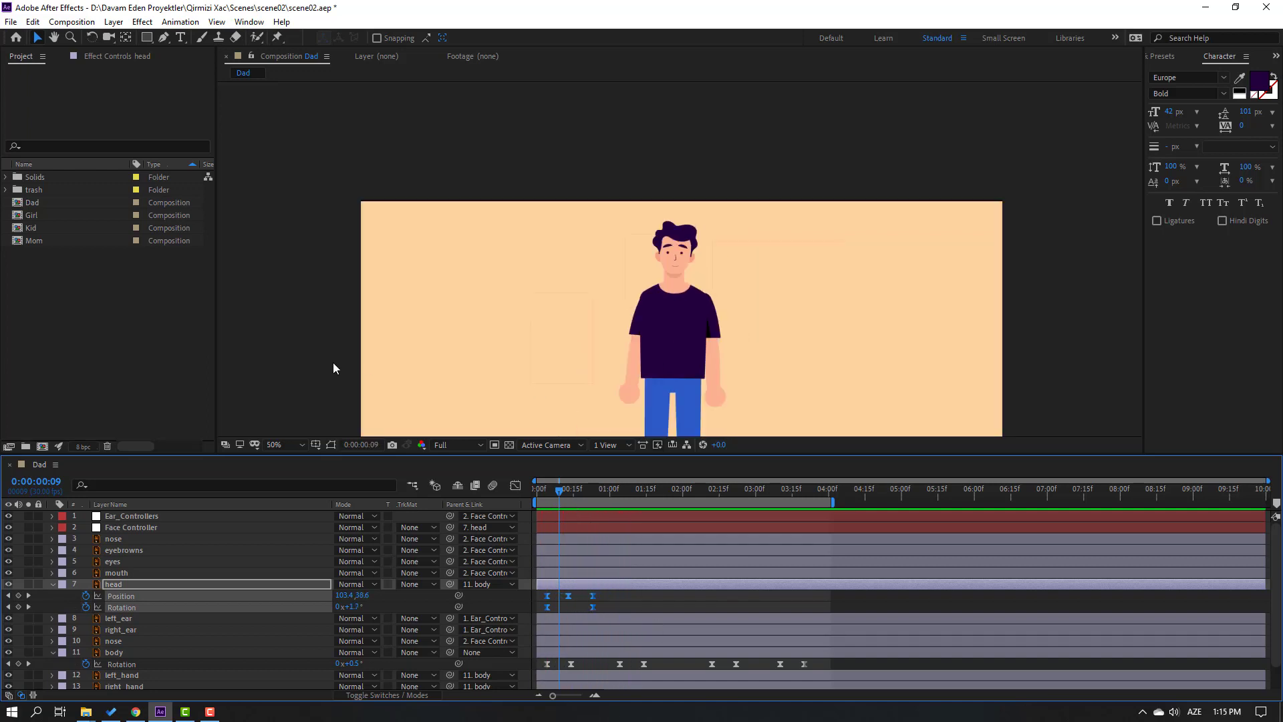
key(space)
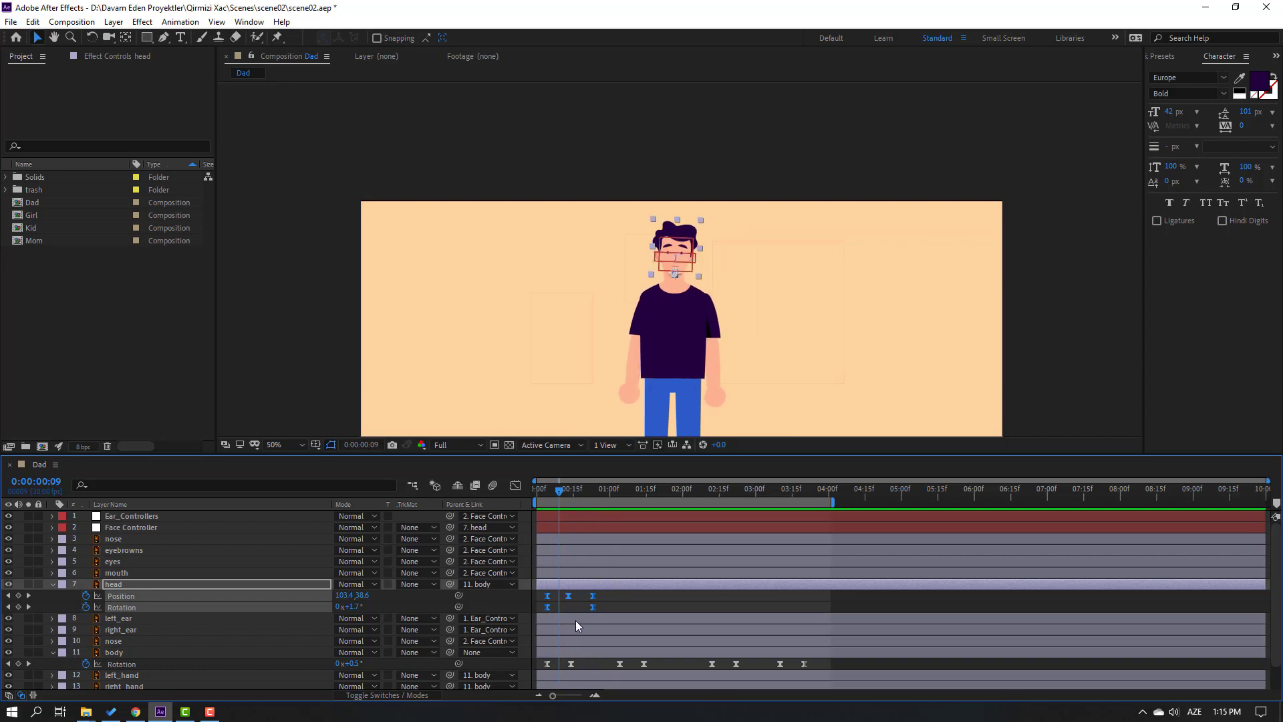
Shorten the head's position and rotation animation to end at about 0:00:00:21 and preview it
drag(592, 607, 566, 600)
click(576, 603)
key(space)
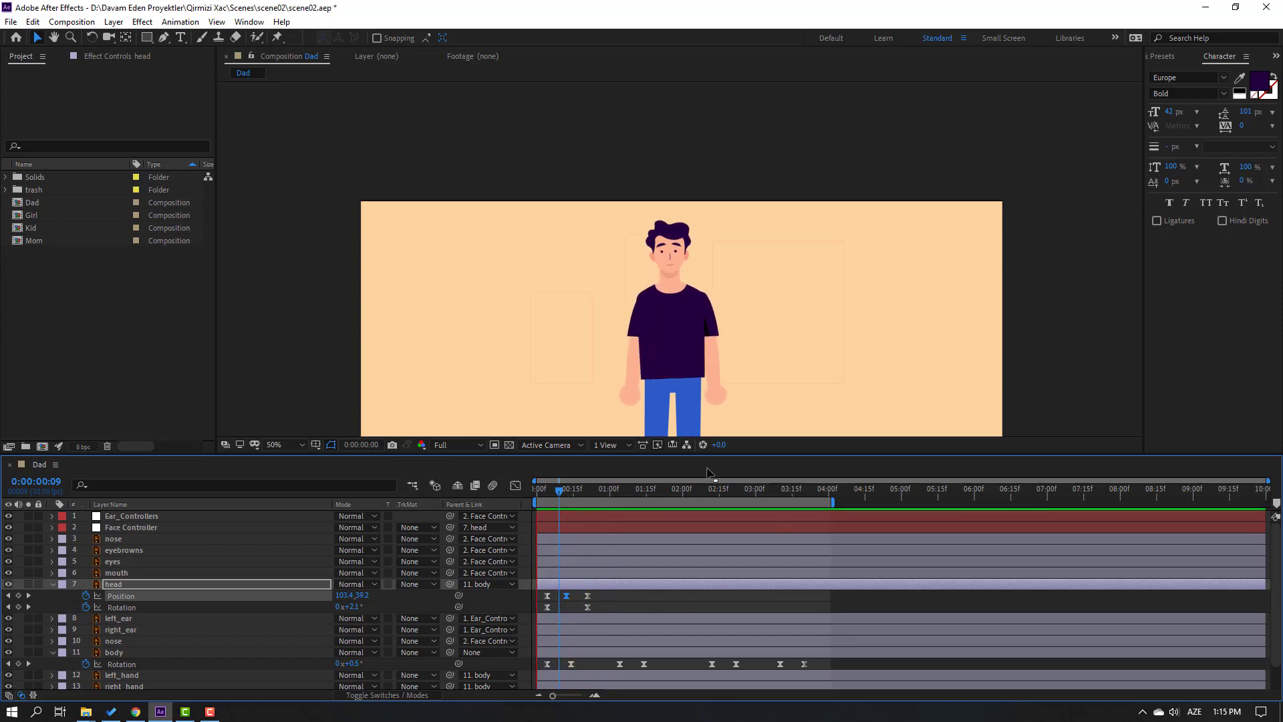
Hold the head's rotation with a keyframe at about 0:00:01:03, then set it to -7° at 0:00:01:17
key(space)
drag(613, 492, 651, 491)
click(18, 607)
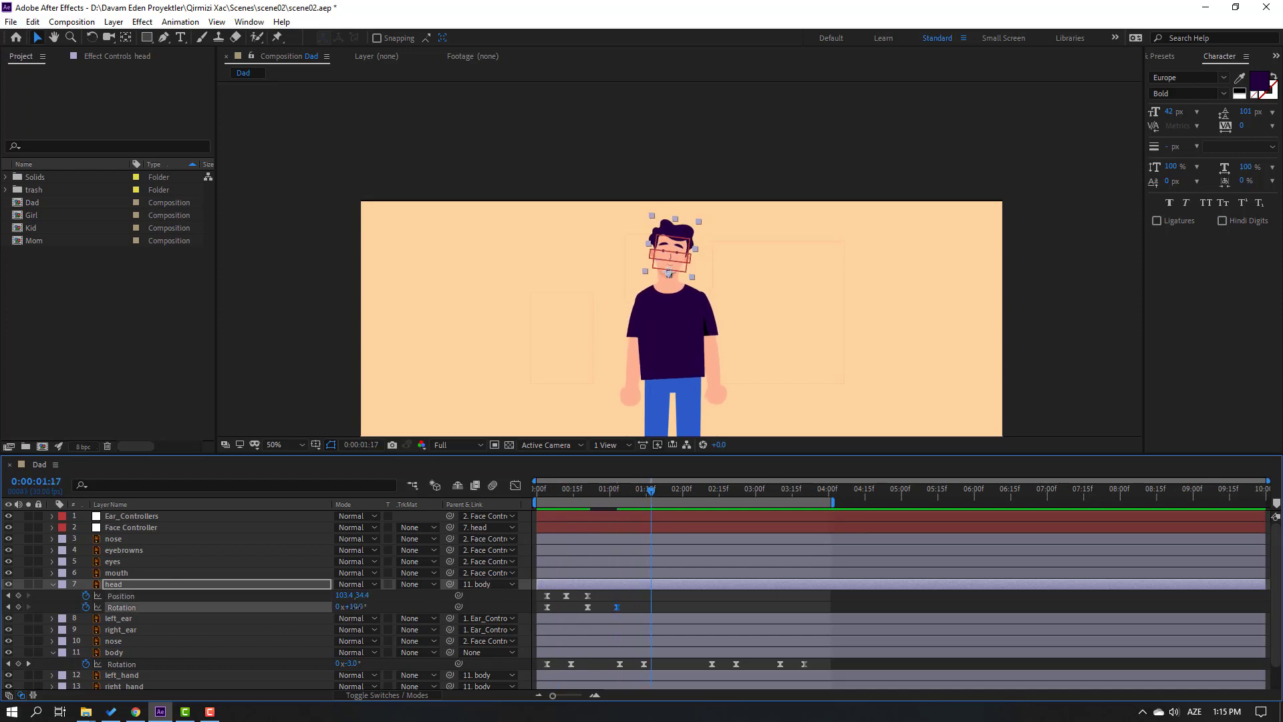
drag(354, 606, 336, 607)
Duplicate the head's three position keyframes so the second dip starts at about 0:00:01:02, and preview the motion
drag(598, 593, 536, 599)
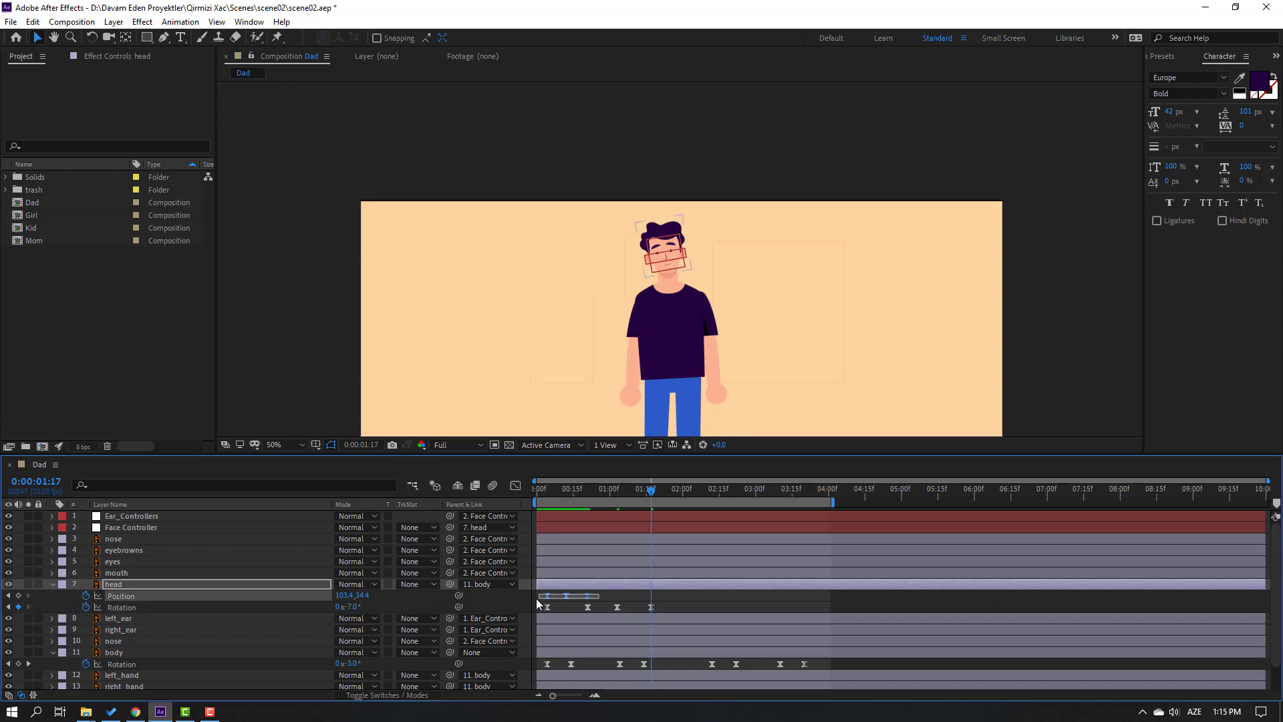
drag(675, 600, 632, 597)
key(space)
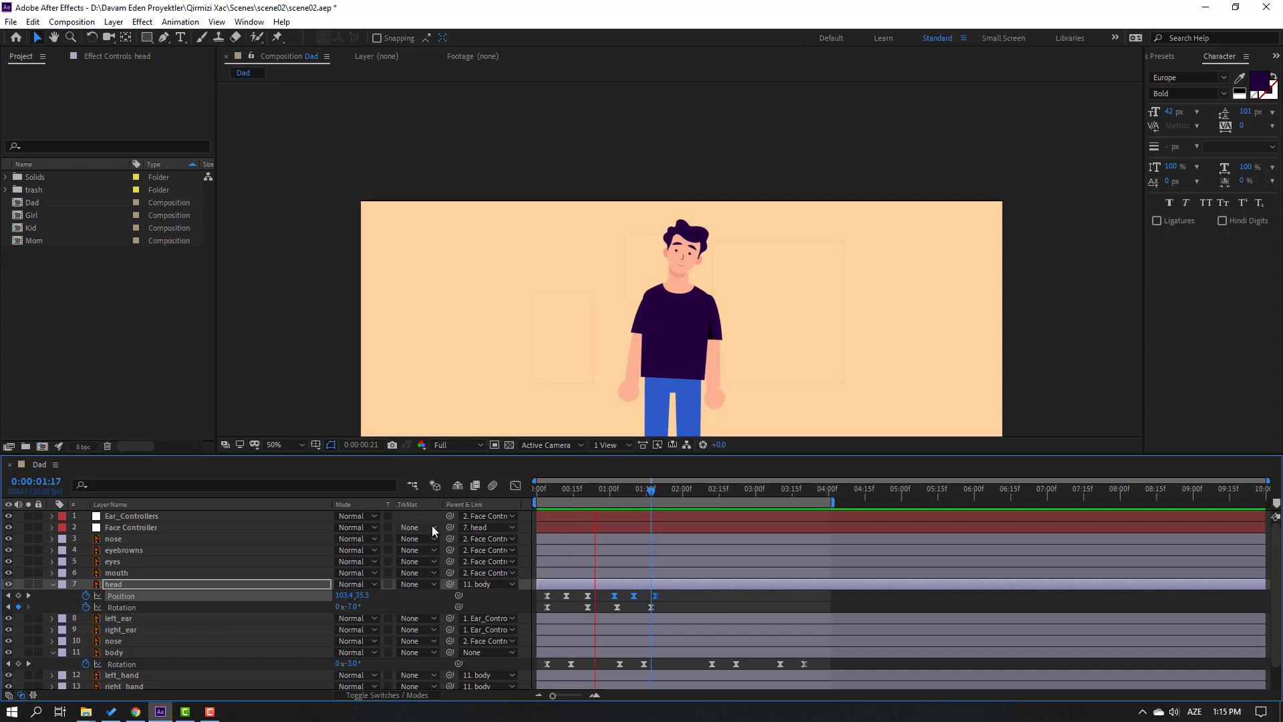
Add a head rotation hold keyframe at 0:00:02:11 and set the rotation to 9° at 0:00:02:23
click(709, 490)
click(18, 607)
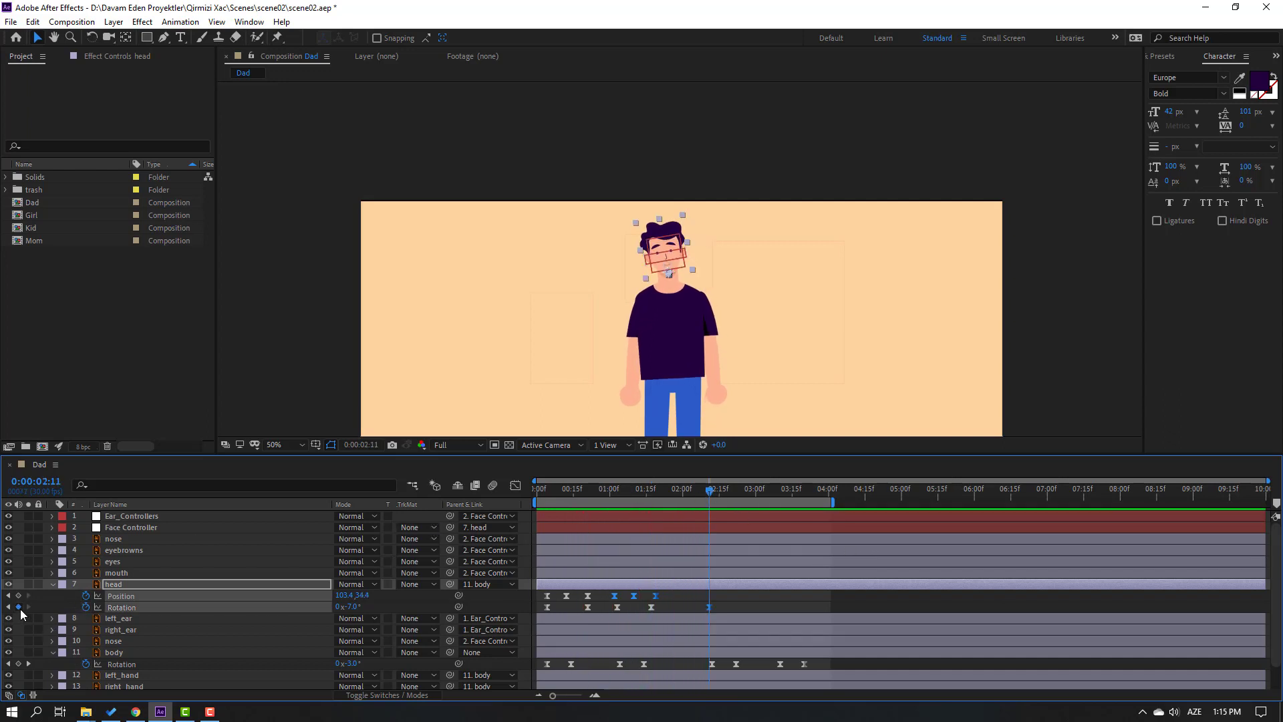
drag(718, 499, 740, 498)
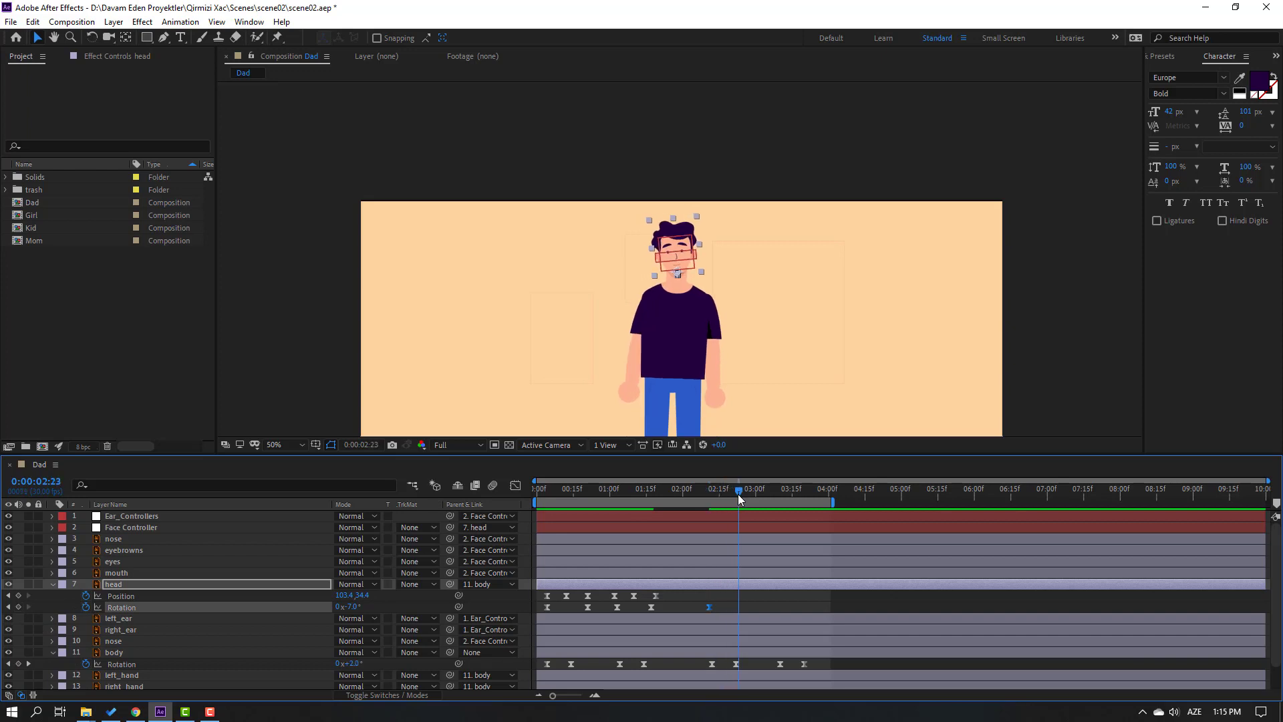
drag(350, 606, 361, 607)
Duplicate the head's latest three position keyframes for a third dip starting at about 0:00:02:08
drag(671, 591, 599, 600)
key(ctrl+v)
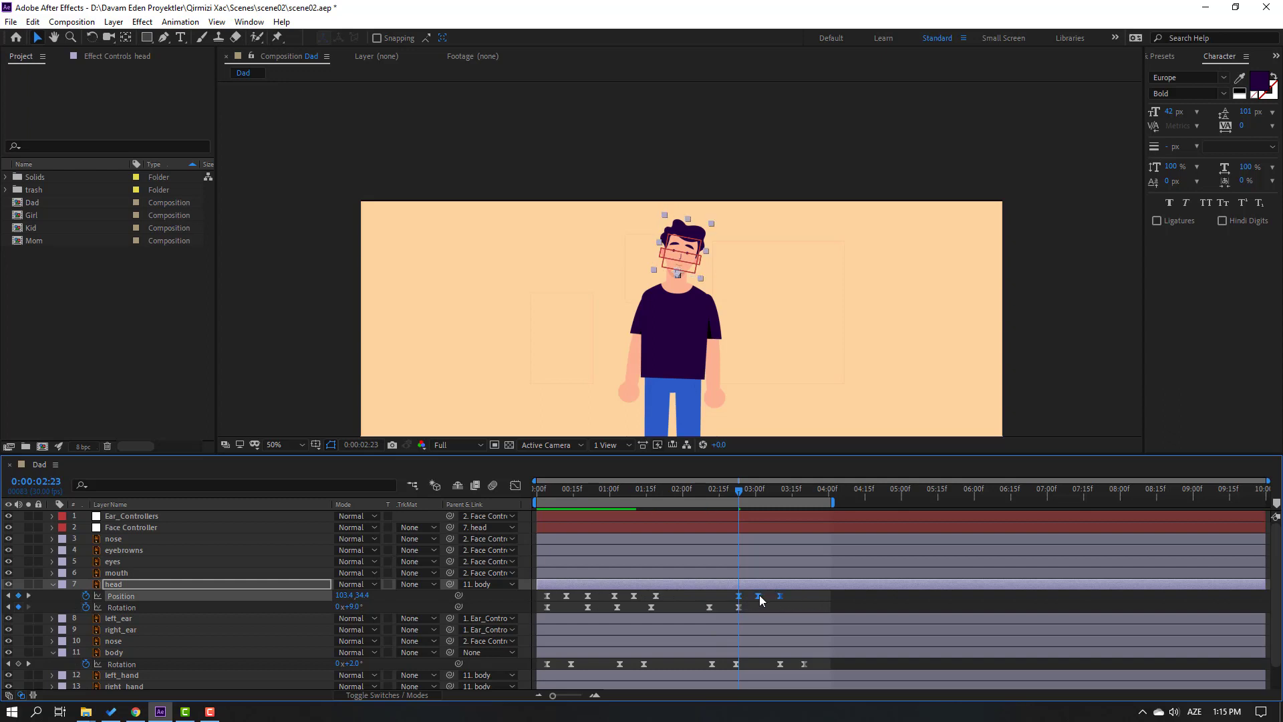
drag(758, 595, 722, 595)
Hold the head's rotation with a keyframe at 0:00:03:08 and return it to the first keyframe's 0° at 0:00:03:21
drag(686, 488, 773, 499)
click(18, 606)
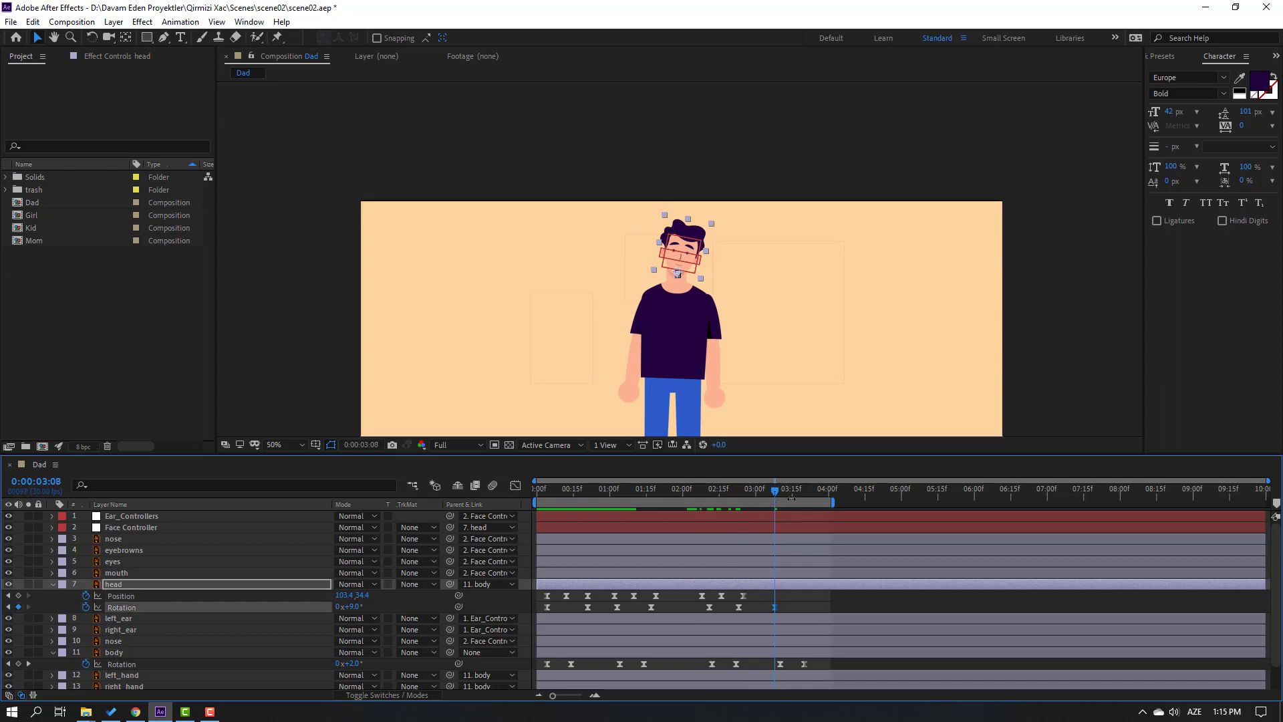
drag(796, 497, 806, 496)
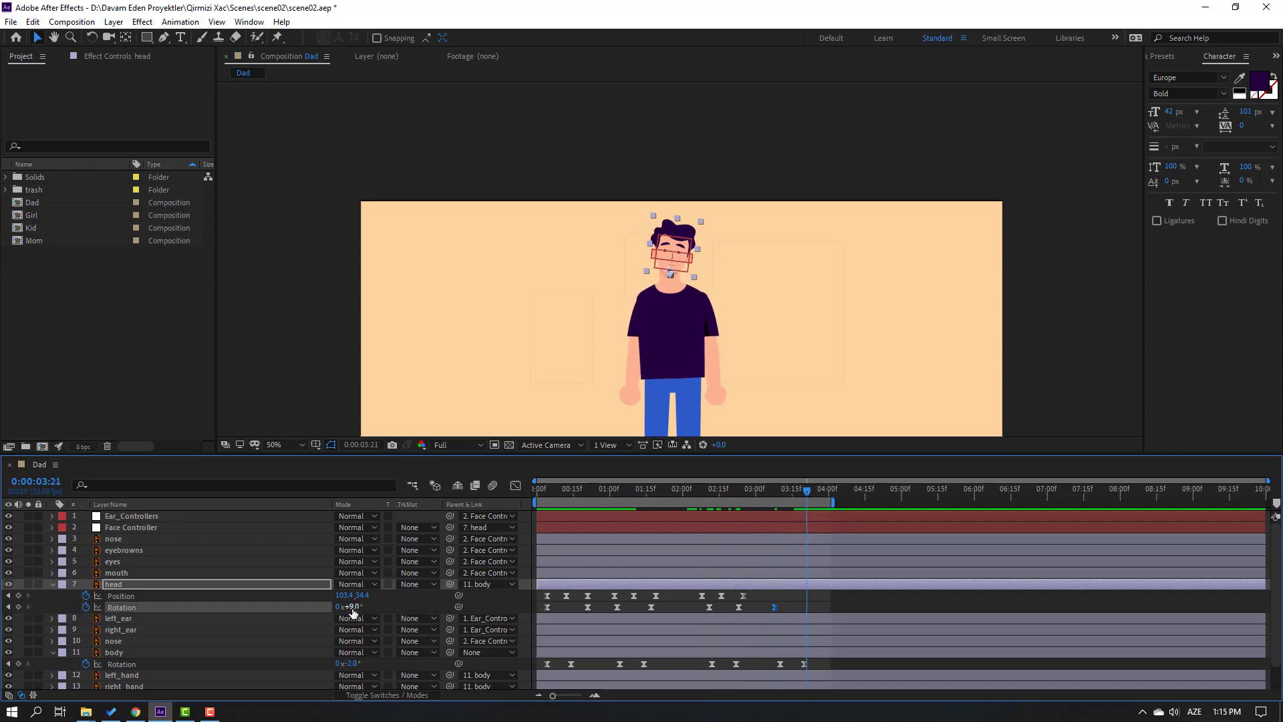
drag(353, 611, 344, 612)
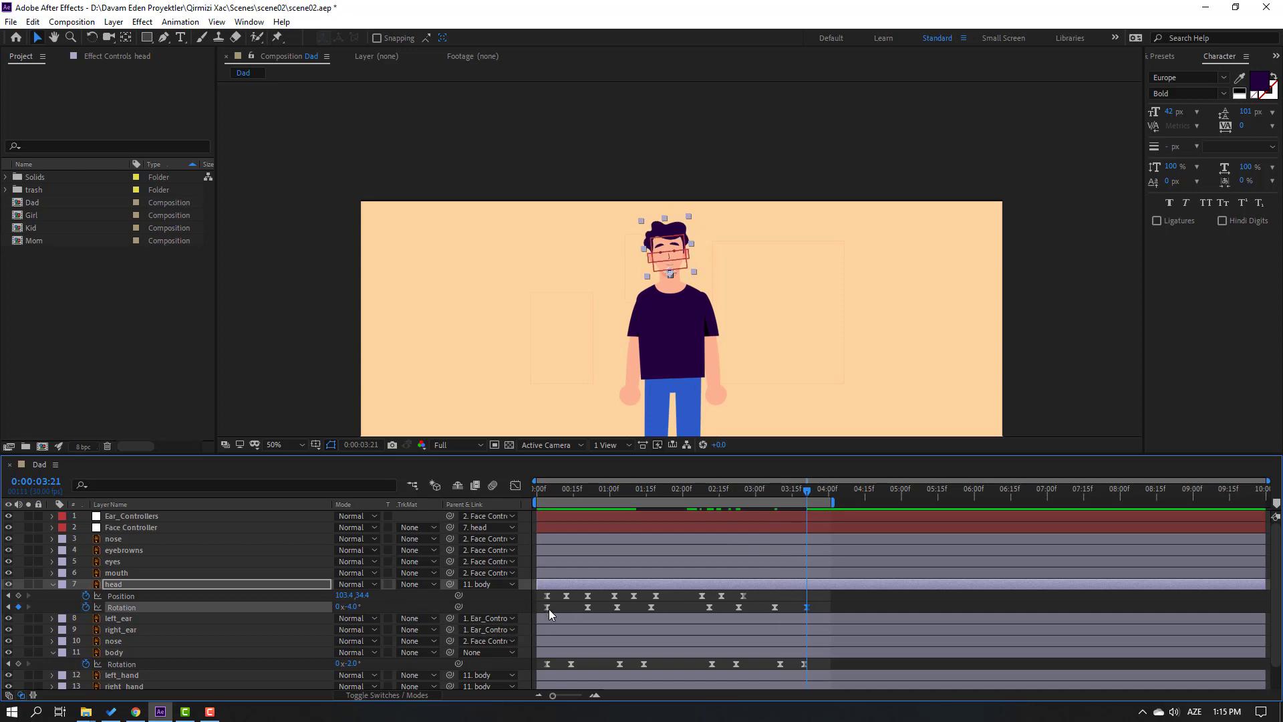
click(547, 607)
key(ctrl+v)
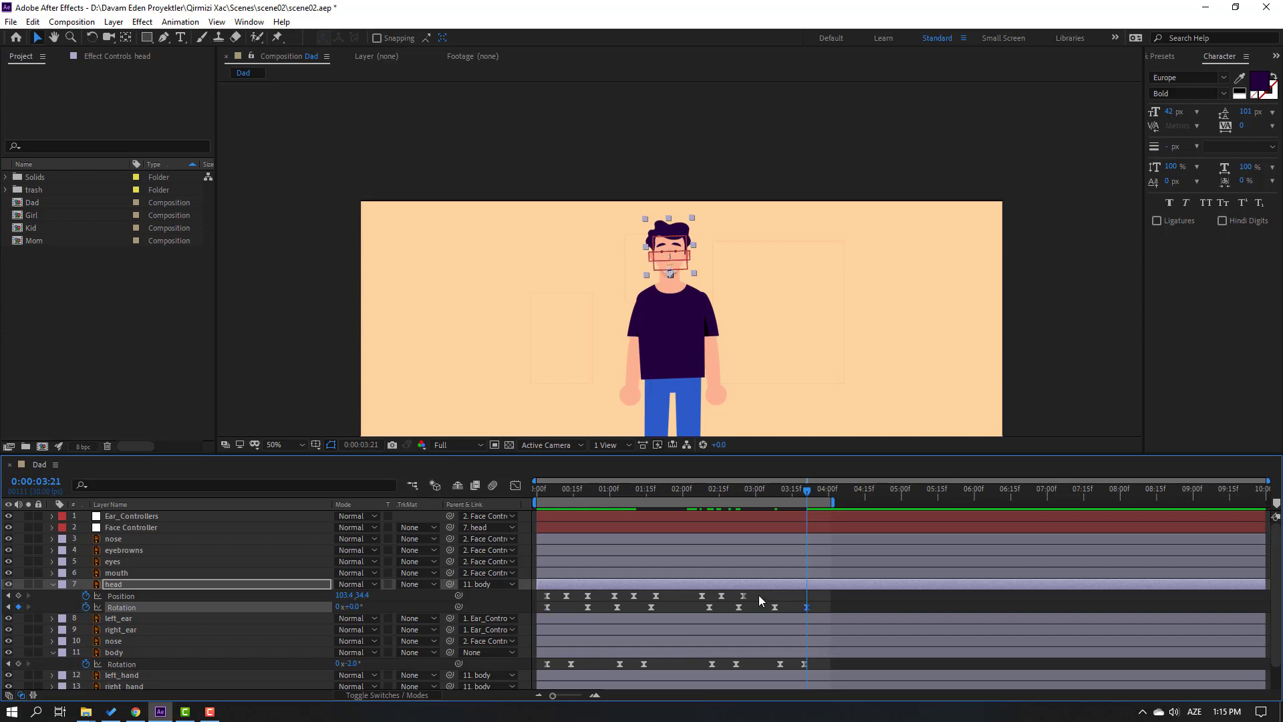
Duplicate the third dip's position keyframes to start at about 0:00:03:07 and preview the head close up
drag(759, 594, 683, 595)
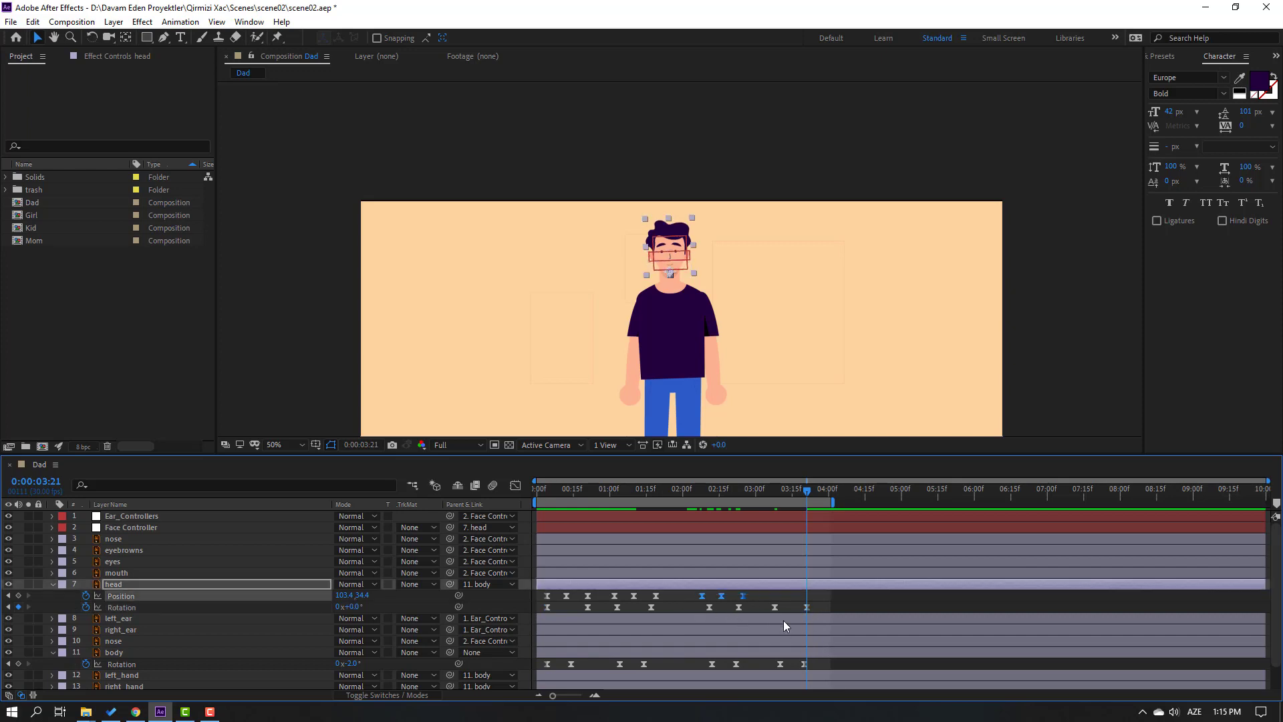
drag(832, 593, 794, 591)
key(period)
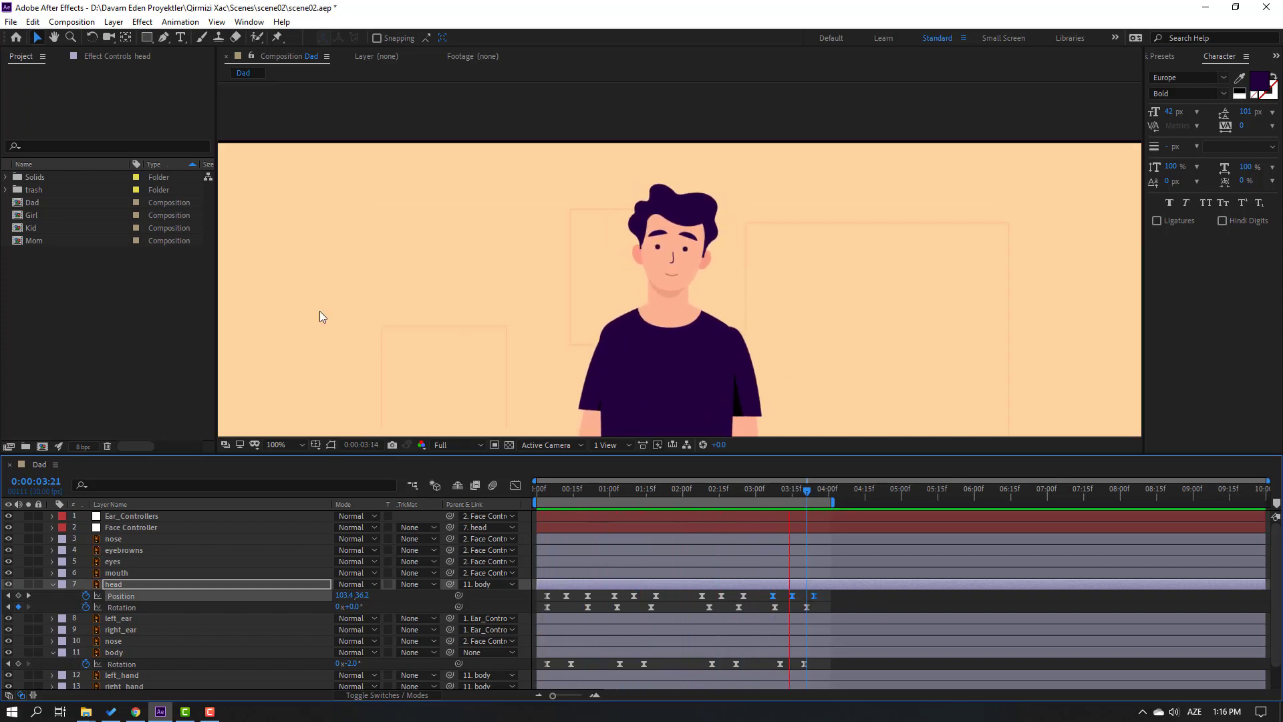
key(comma)
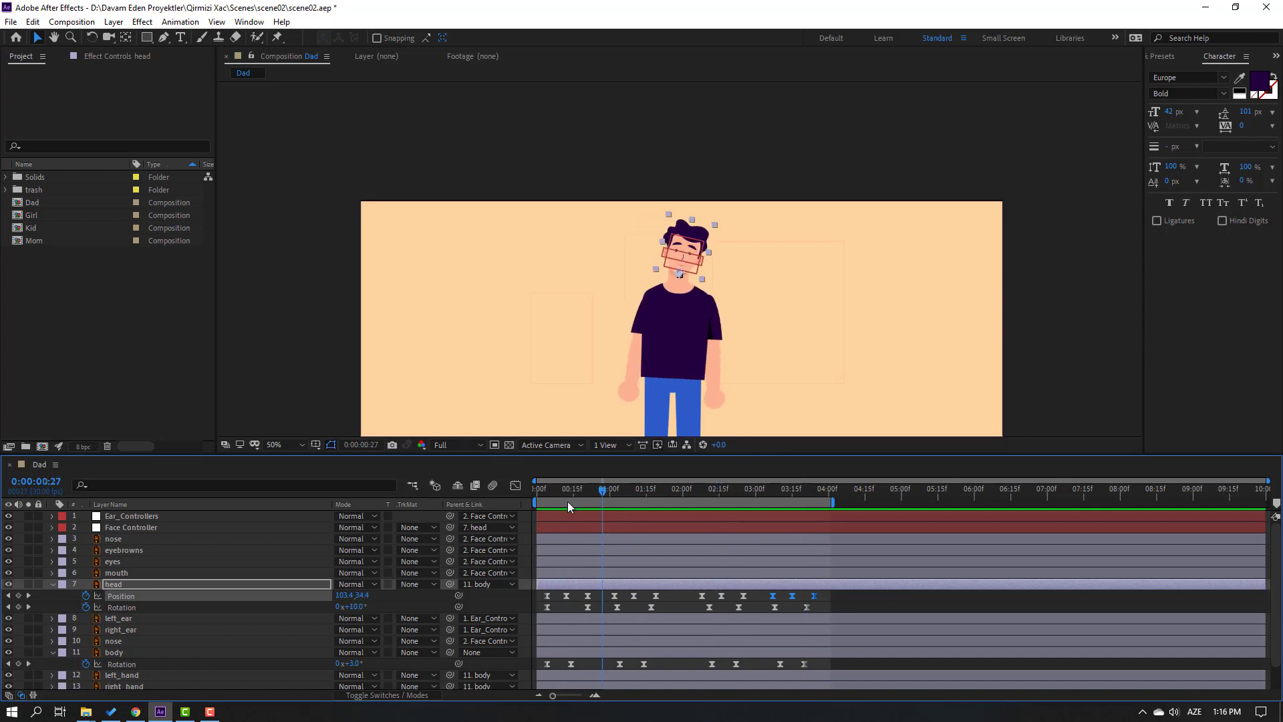
Reveal the rotation of left_hand and right_hand and start keyframing both at 0:00:00:04
drag(510, 398, 522, 335)
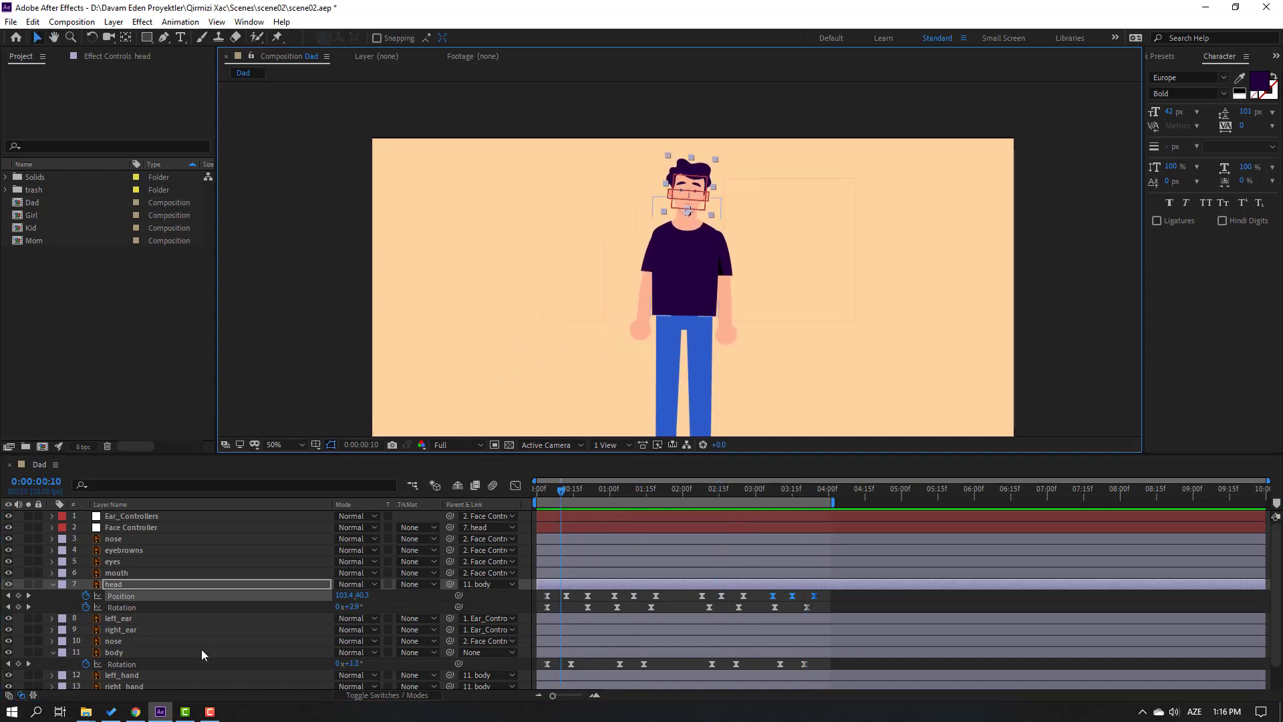
click(180, 675)
scroll(180, 655, down, 1)
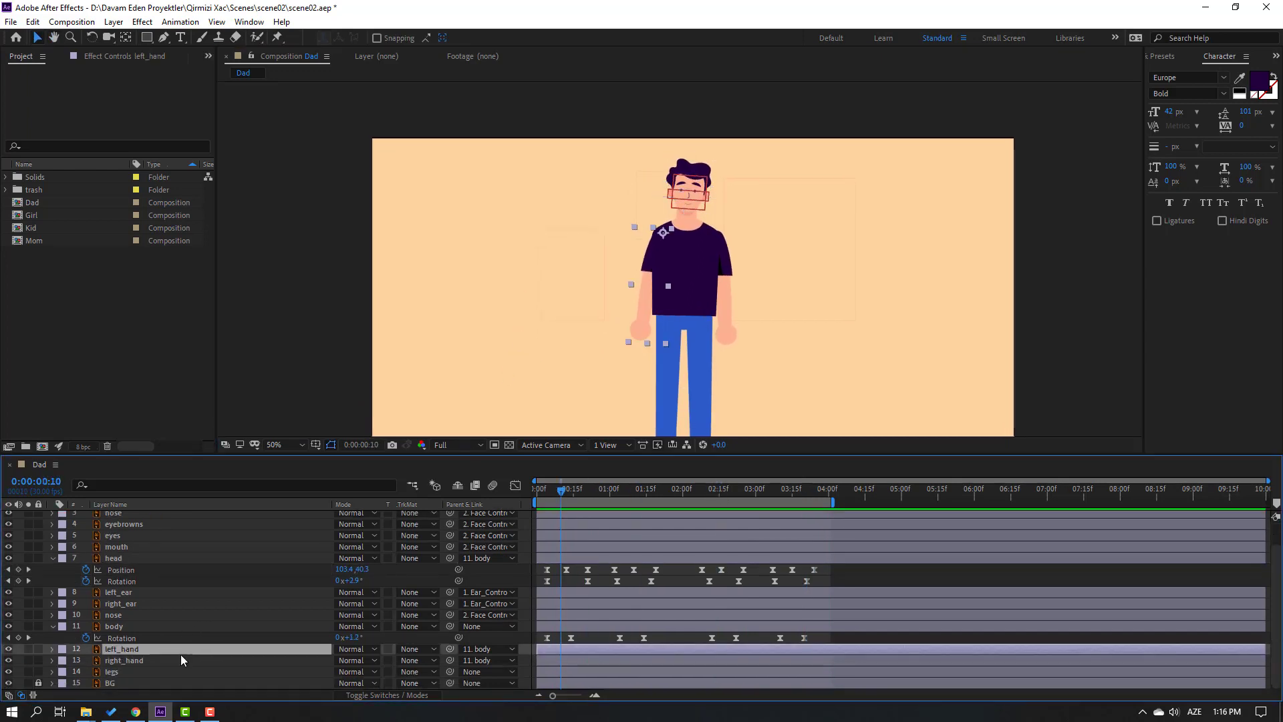
shift+click(128, 662)
key(r)
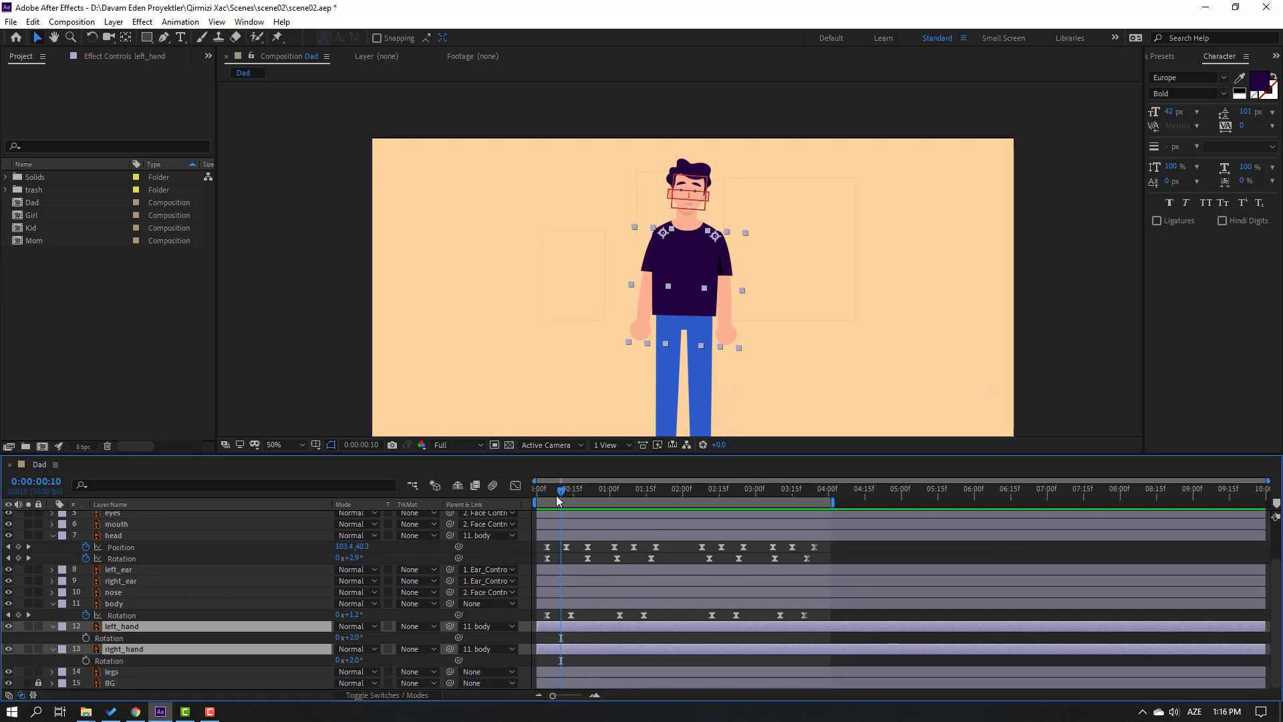
drag(558, 500, 547, 495)
click(85, 639)
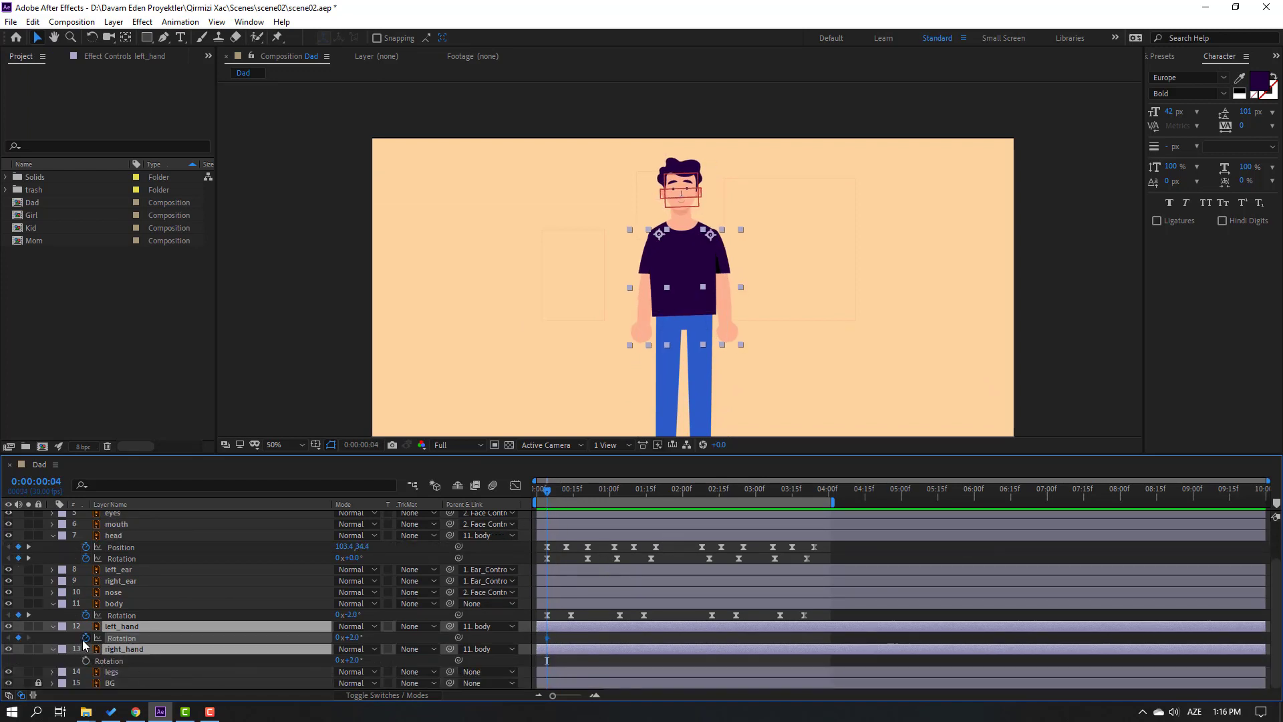
click(86, 660)
At 0:00:00:14, set left_hand's rotation to 8° and right_hand's rotation to -4°
key(shift+Page_Down)
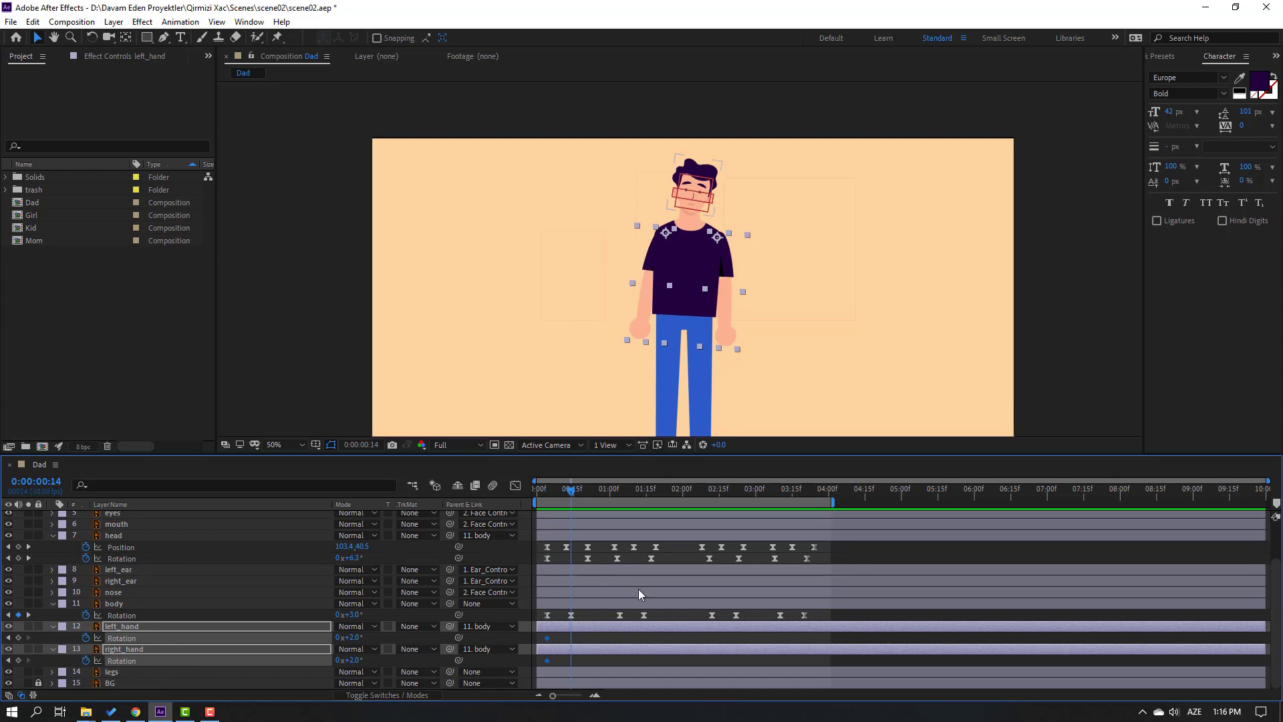
click(603, 637)
drag(354, 636, 348, 660)
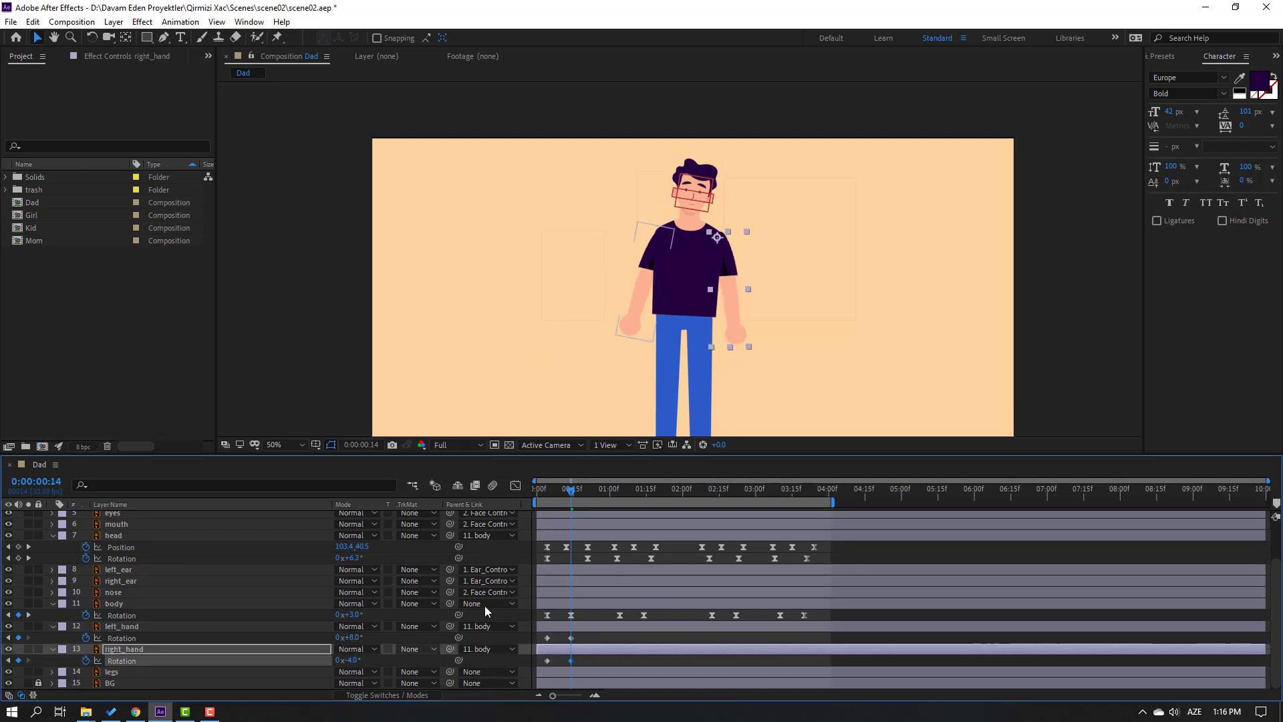
At 0:00:00:21, set left_hand's rotation to 2° and right_hand's to 1°, and preview the arm swing
drag(572, 490, 588, 493)
drag(355, 661, 346, 638)
key(space)
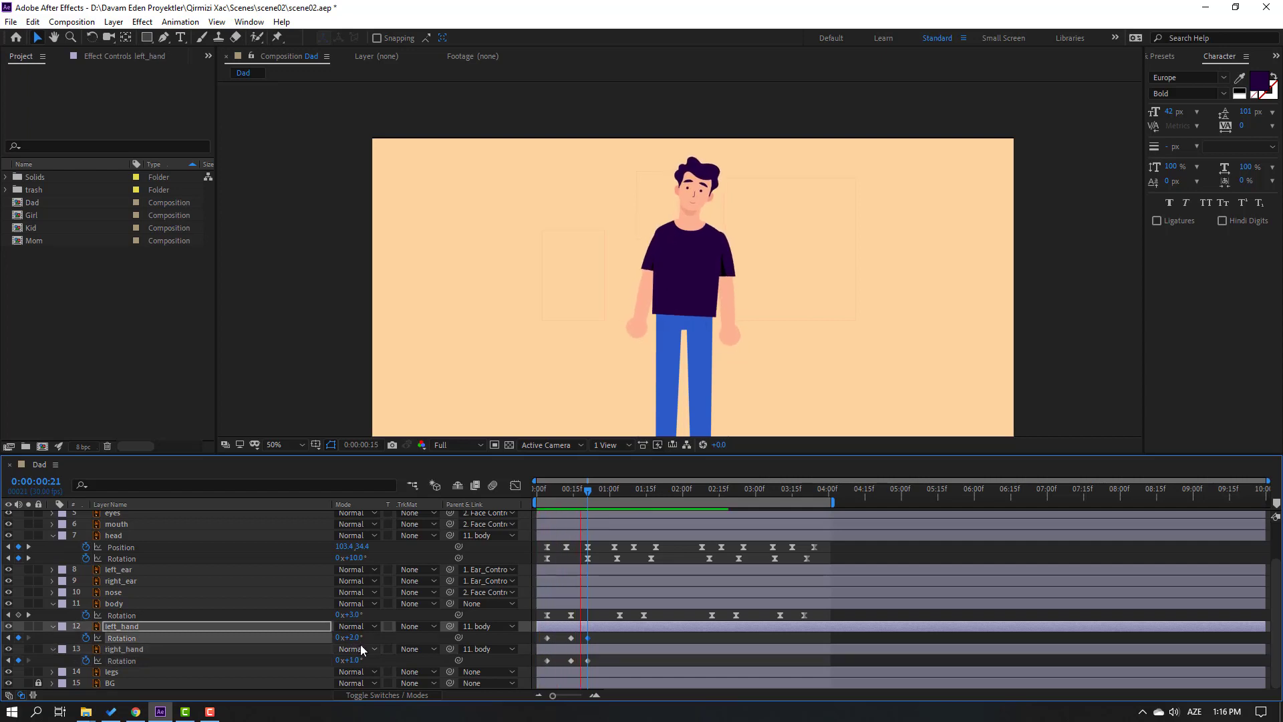
Apply Easy Ease to all rotation keyframes of both hands
drag(600, 635, 545, 663)
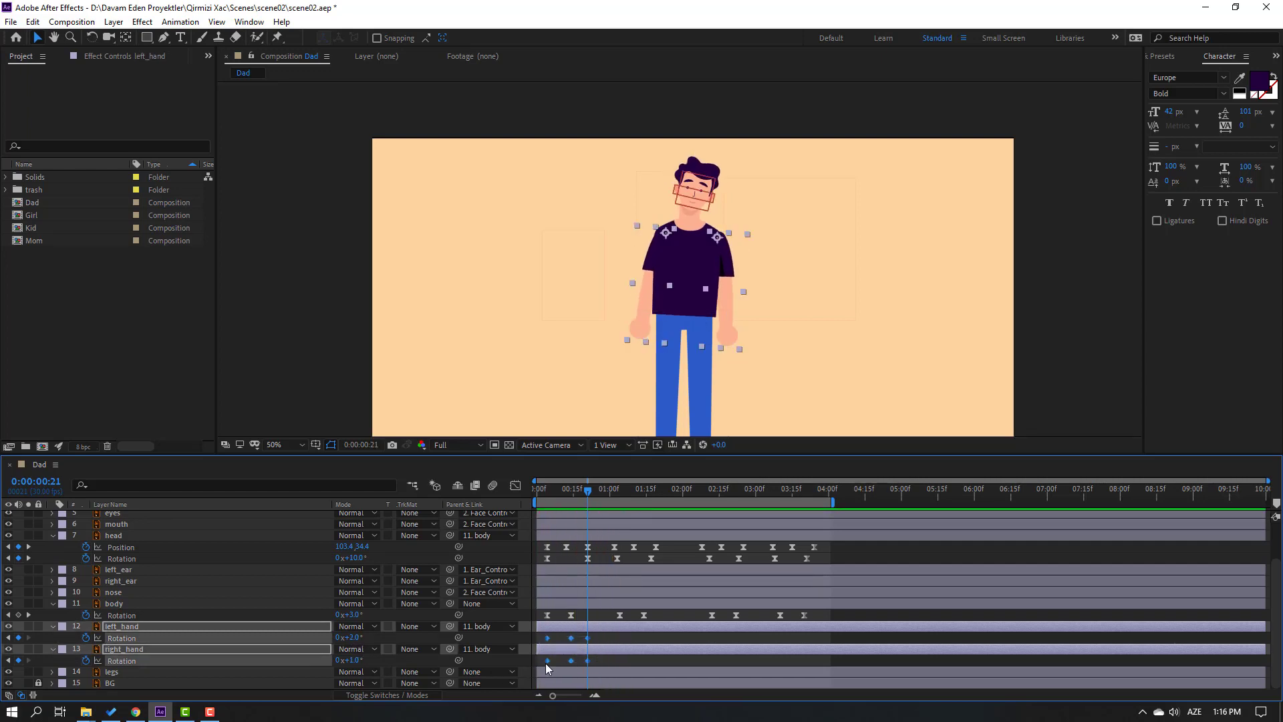
right_click(545, 663)
mouse_move(601, 652)
click(667, 636)
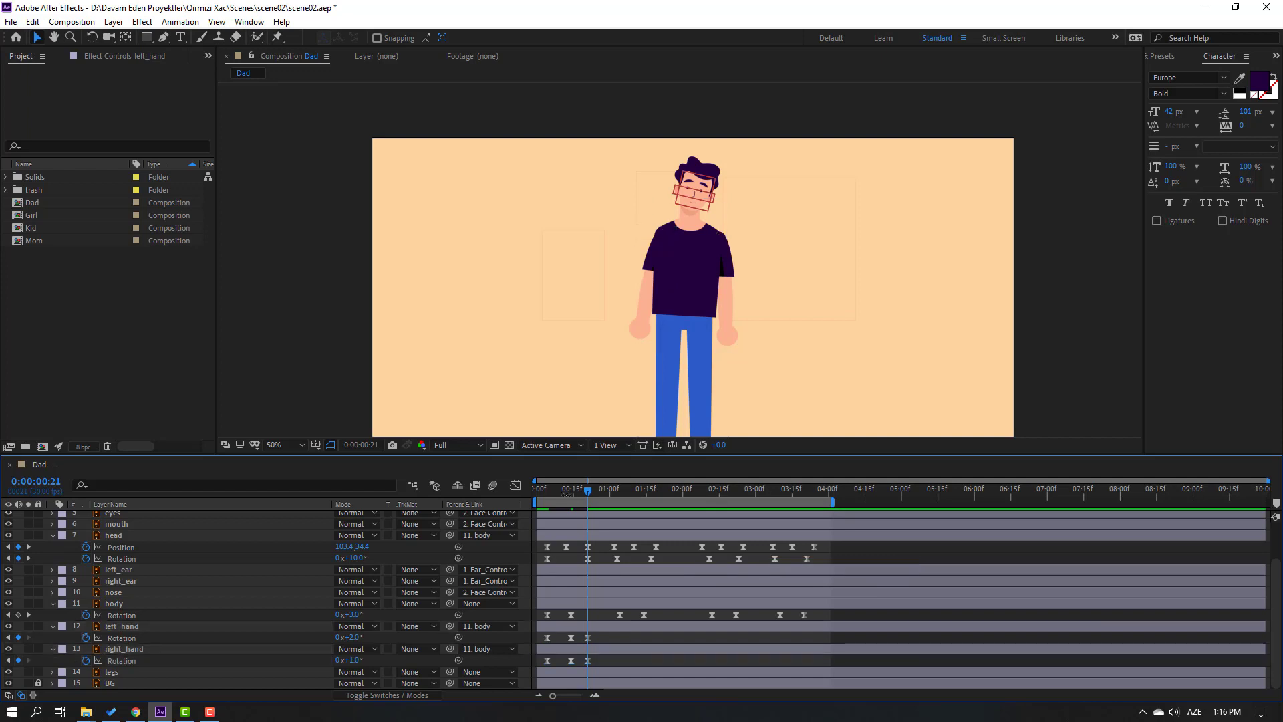
At 0:00:00:24, set the rotation of both left_hand and right_hand to 4° and preview the motion
drag(571, 497, 587, 494)
key(Page_Down)
key(Page_Down)
key(Page_Down)
click(357, 640)
text(4)
key(Return)
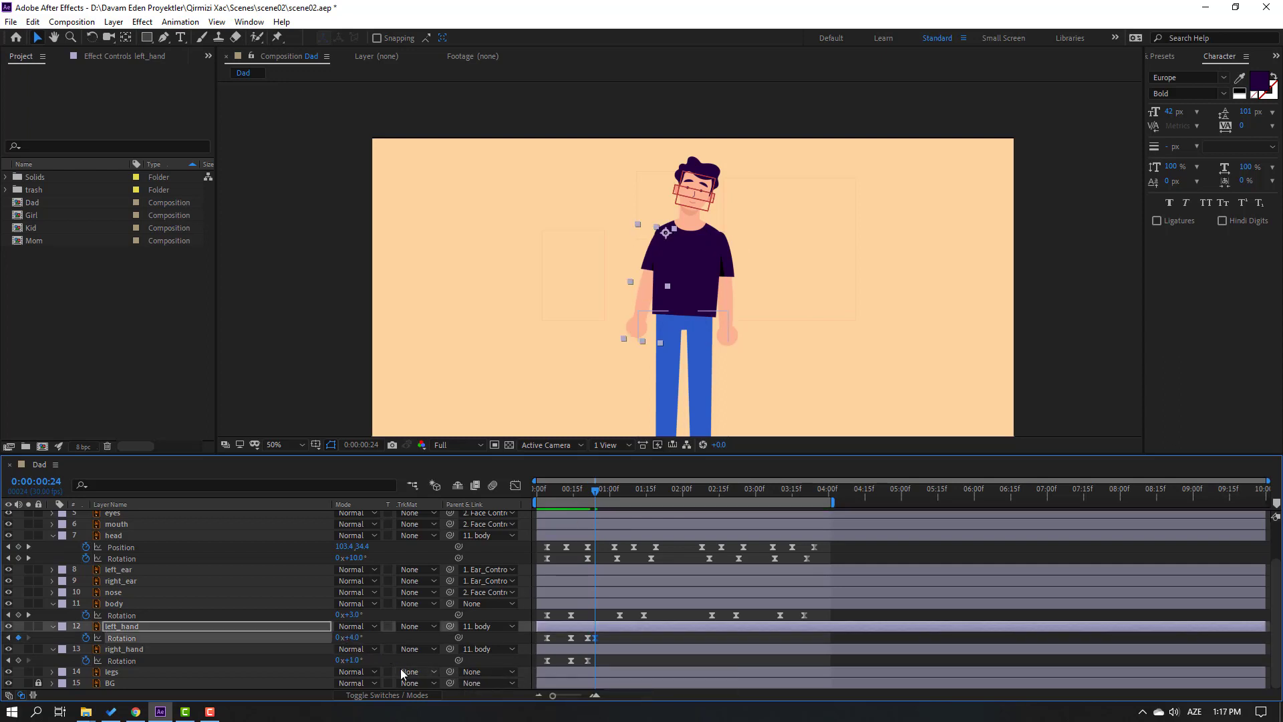
key(Return)
key(space)
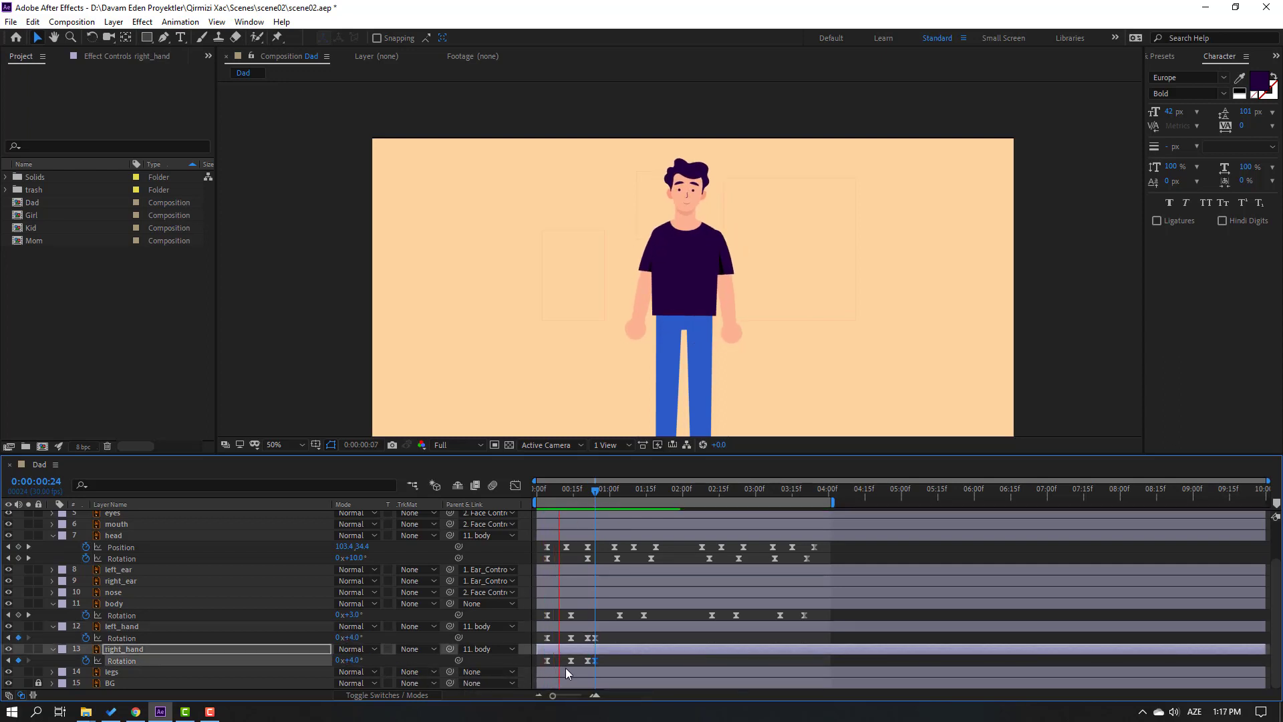
Move both hands' last rotation keyframes to about 0:00:00:26 and preview the timing
drag(595, 638, 600, 660)
key(space)
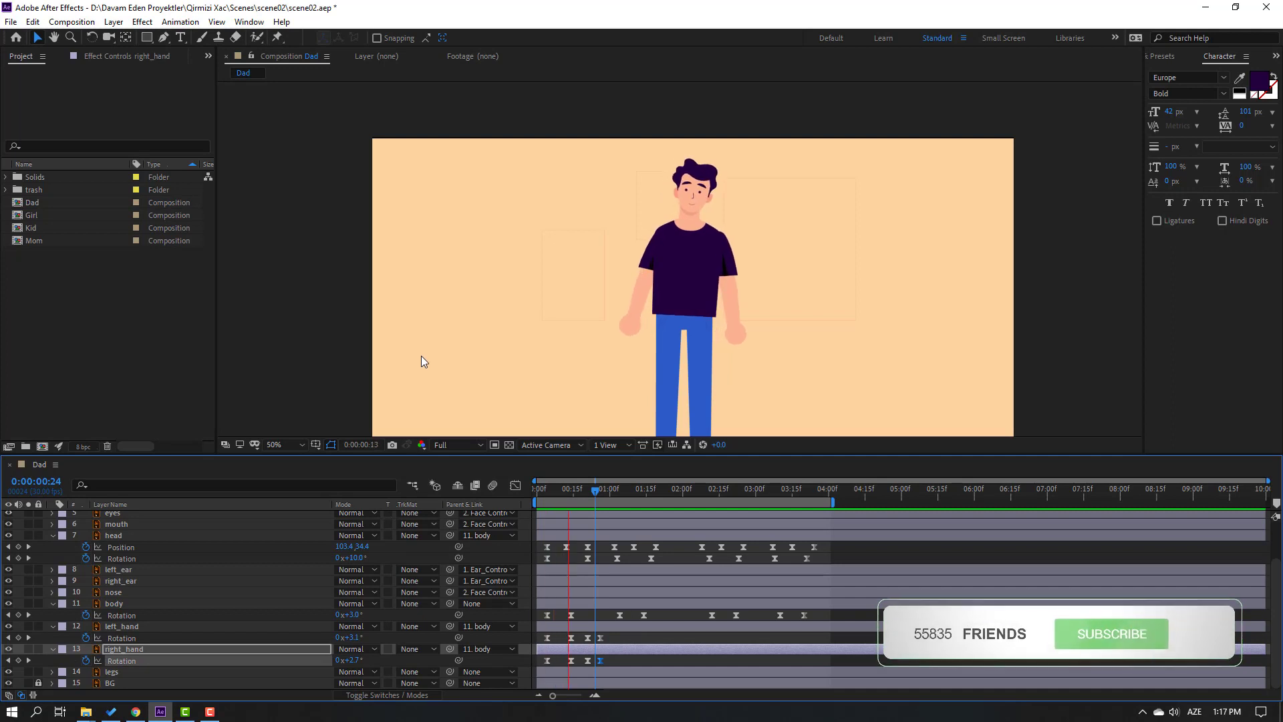
key(space)
key(space)
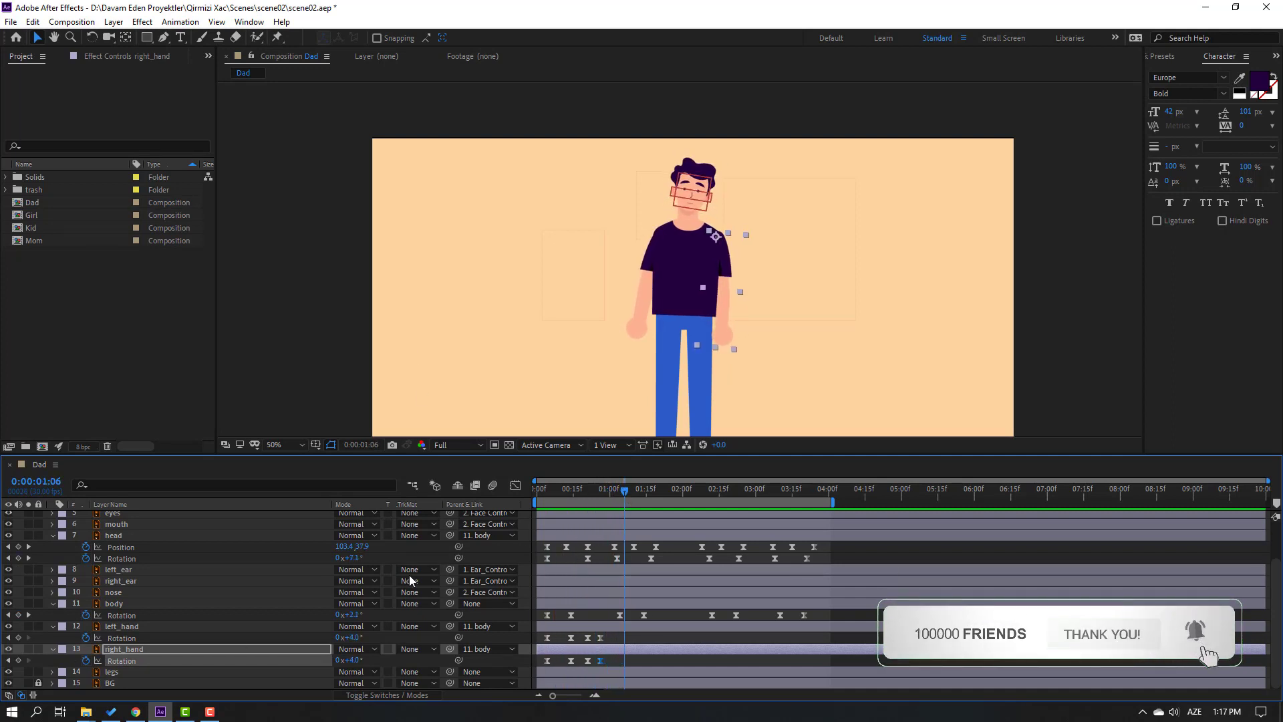
Add hold keyframes for both hands at 0:00:01:06, then at 0:00:01:16 rotate left_hand to 15° and right_hand to -9°
click(19, 637)
click(18, 660)
key(shift+Page_Down)
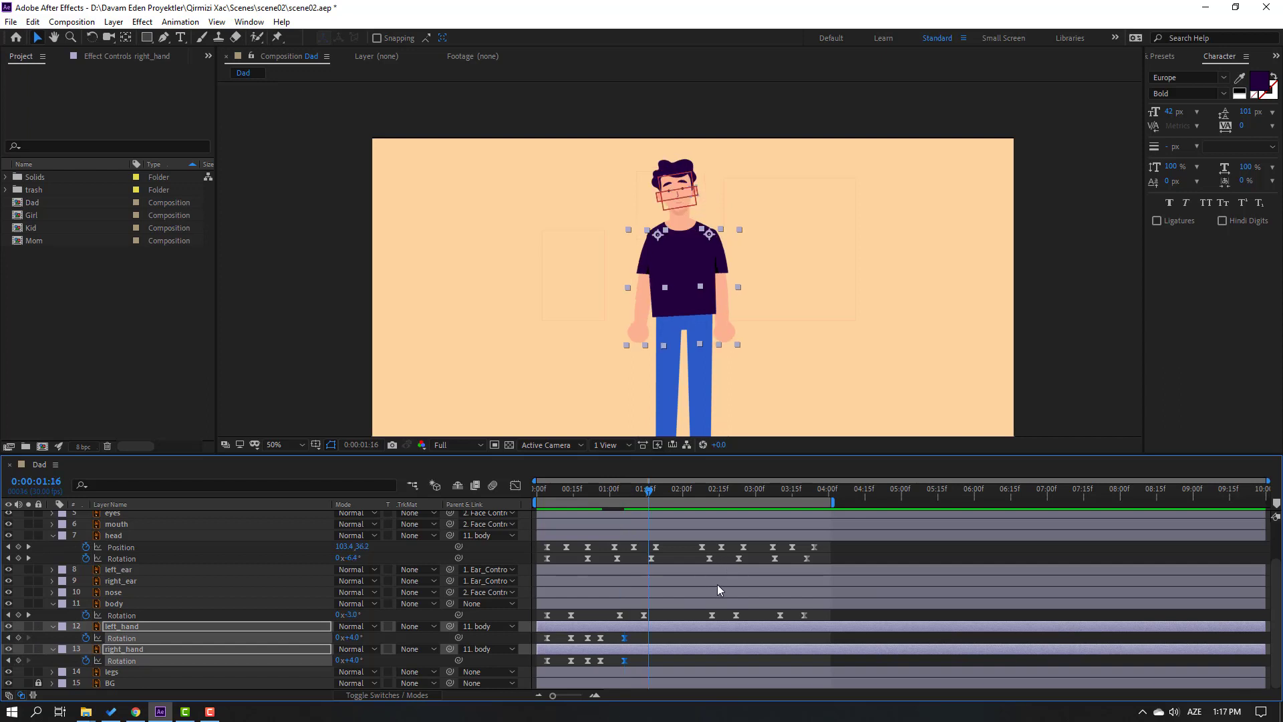
click(667, 642)
drag(352, 637, 348, 663)
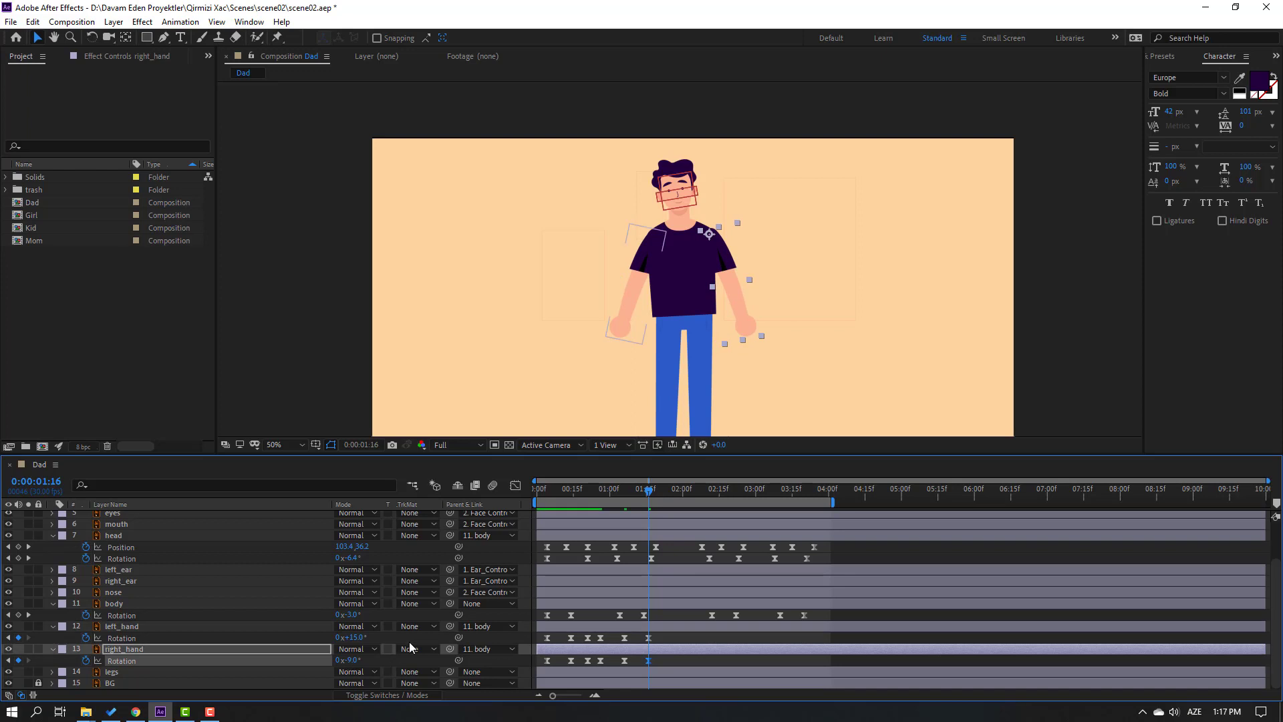
At 0:00:01:21, set left_hand's rotation to 5° and right_hand's rotation to 2°
key(Page_Down)
key(Page_Down)
key(Page_Down)
key(Page_Down)
key(Page_Down)
drag(355, 638, 364, 660)
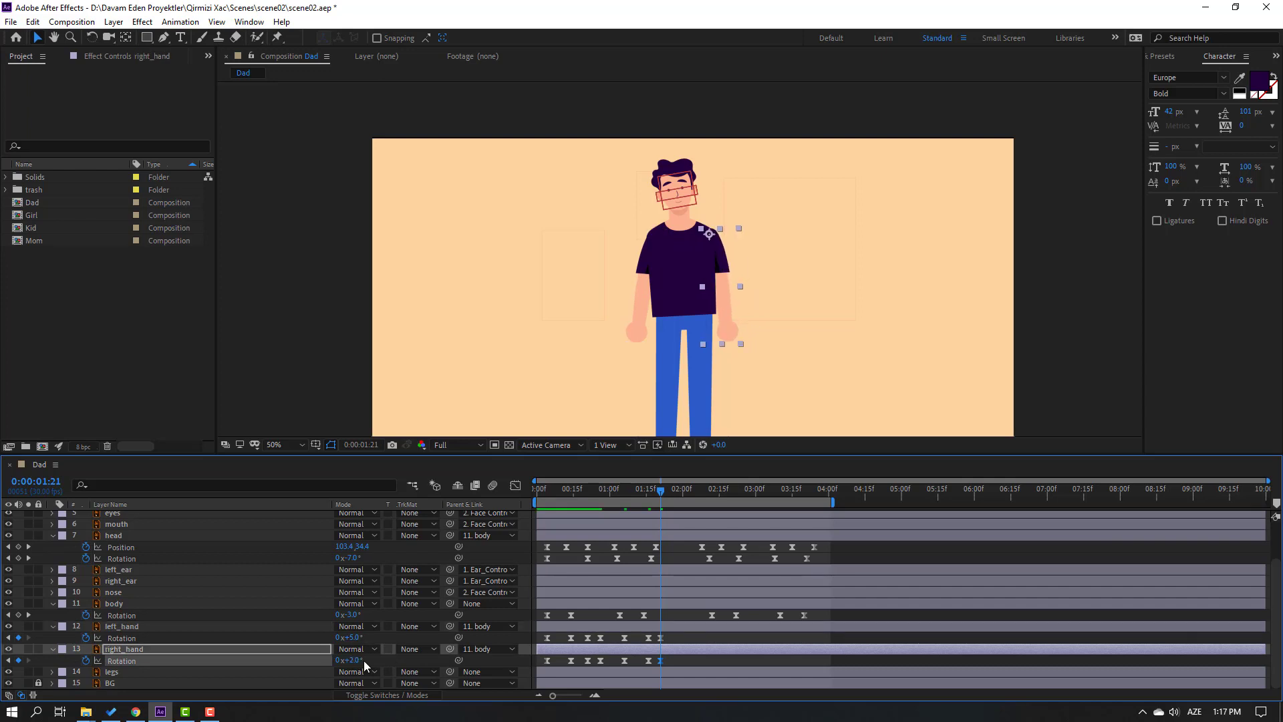
At 0:00:01:25, set left_hand's rotation to 7° and right_hand's to -5°, and preview the second swing
key(Page_Down)
key(Page_Down)
key(Page_Down)
drag(352, 637, 353, 660)
key(space)
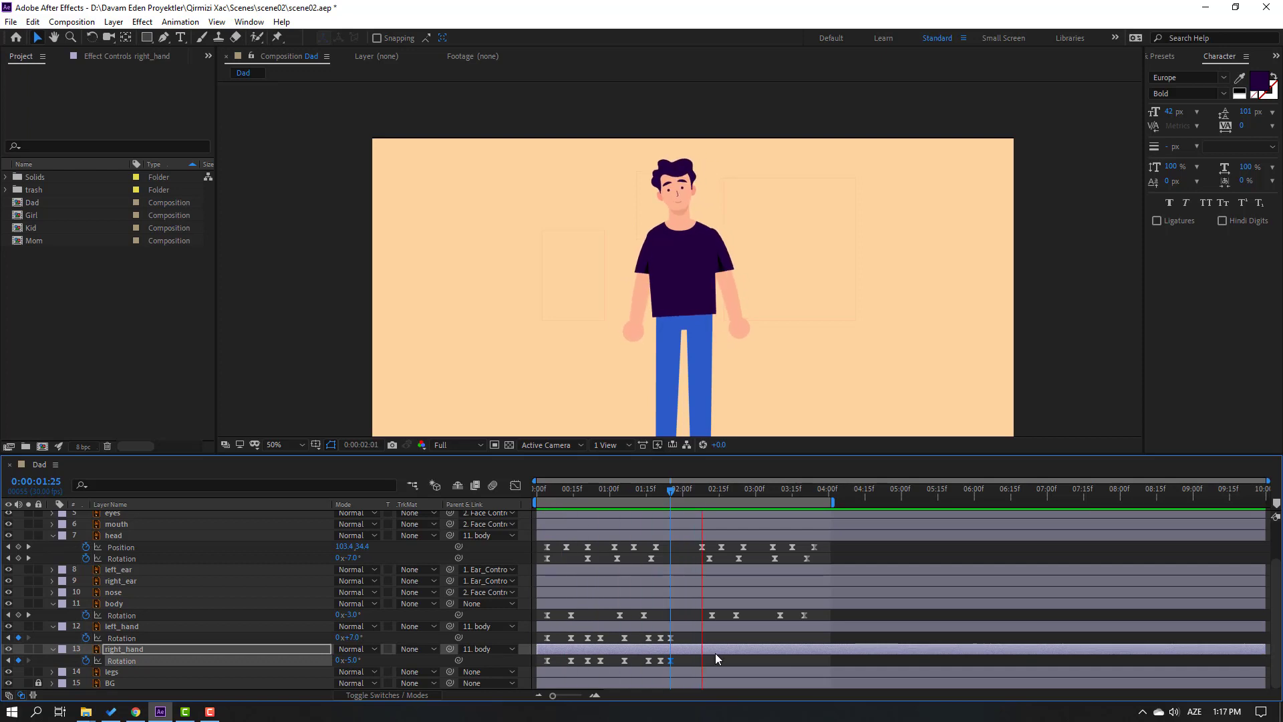
Move the last two rotation keyframes of both hands later, to about 0:00:01:22 and 0:00:02:00, and preview
key(space)
drag(681, 634, 663, 660)
click(692, 636)
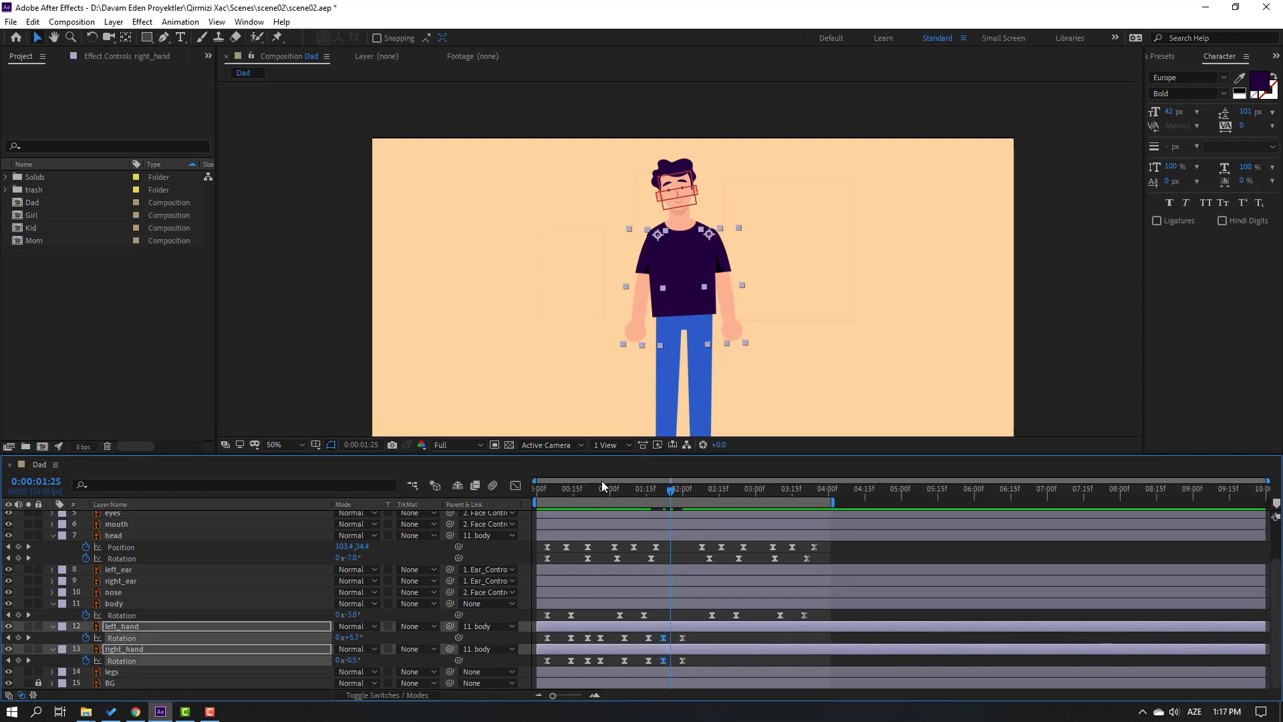
key(space)
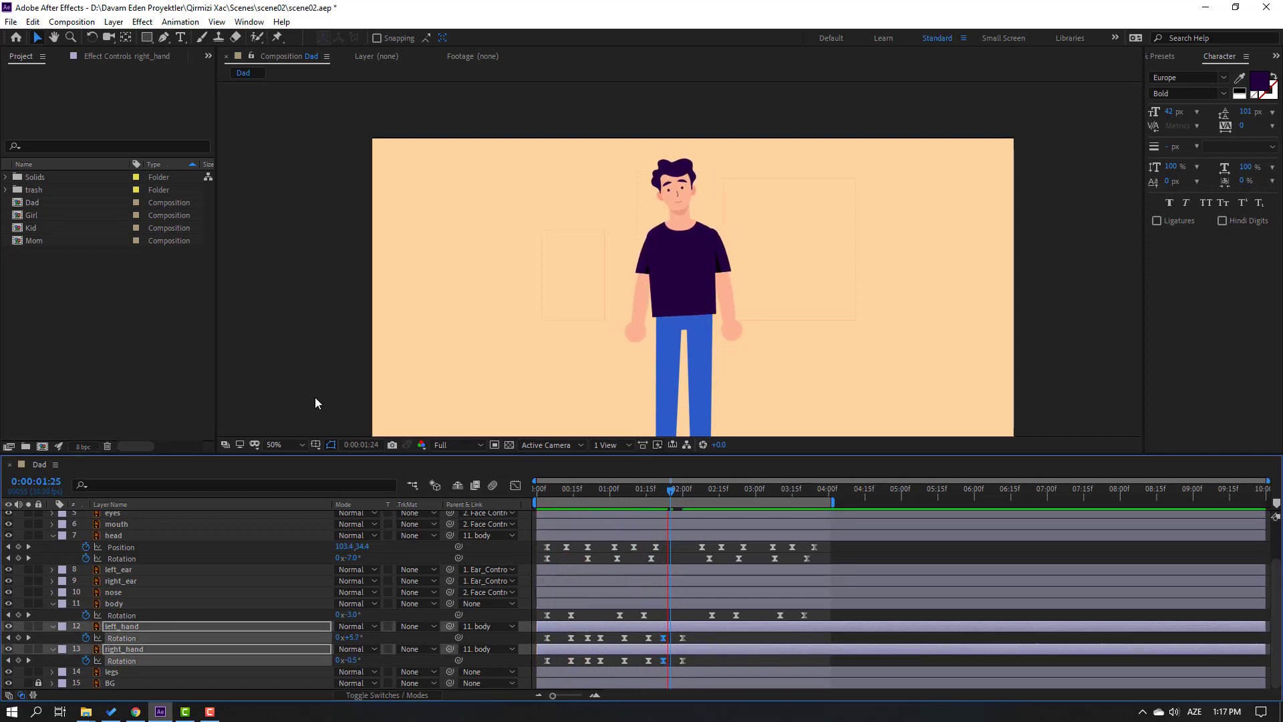
Shift both hands' last two rotation keyframes to about 0:00:01:25 and 0:00:02:03, and preview the whole figure
key(space)
drag(671, 491, 646, 501)
drag(693, 633, 670, 664)
key(space)
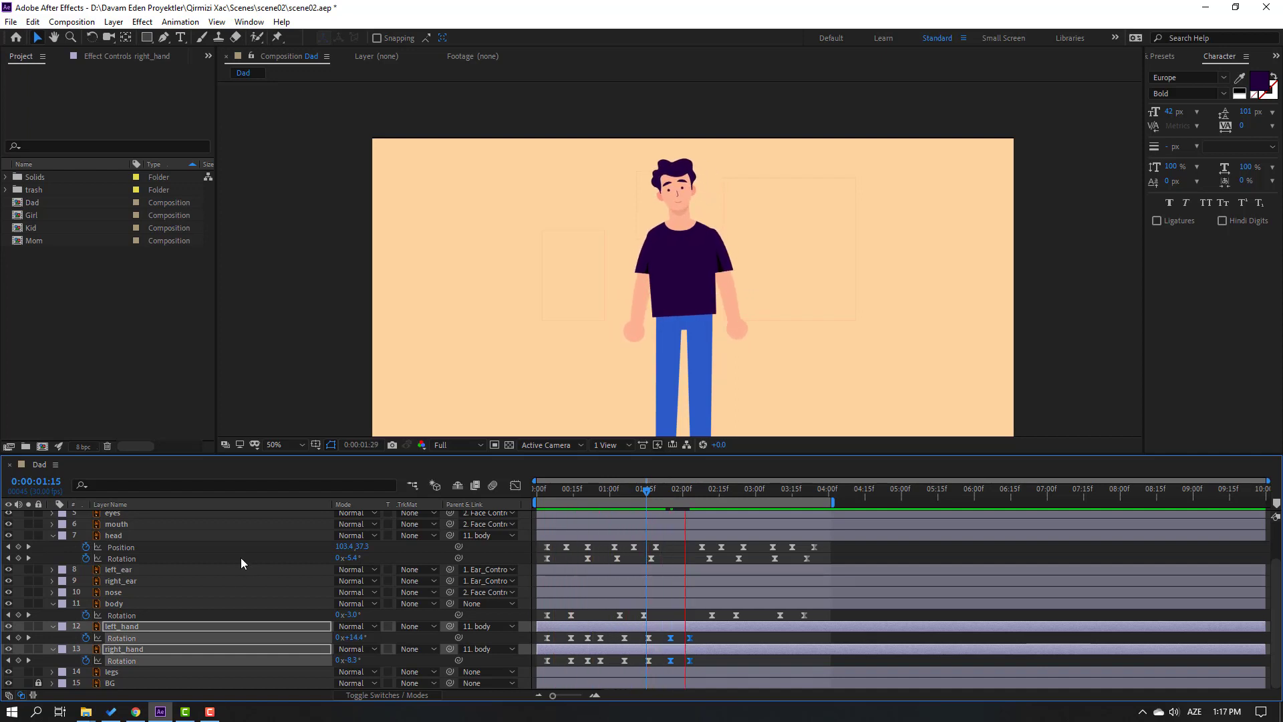
scroll(300, 339, down, 3)
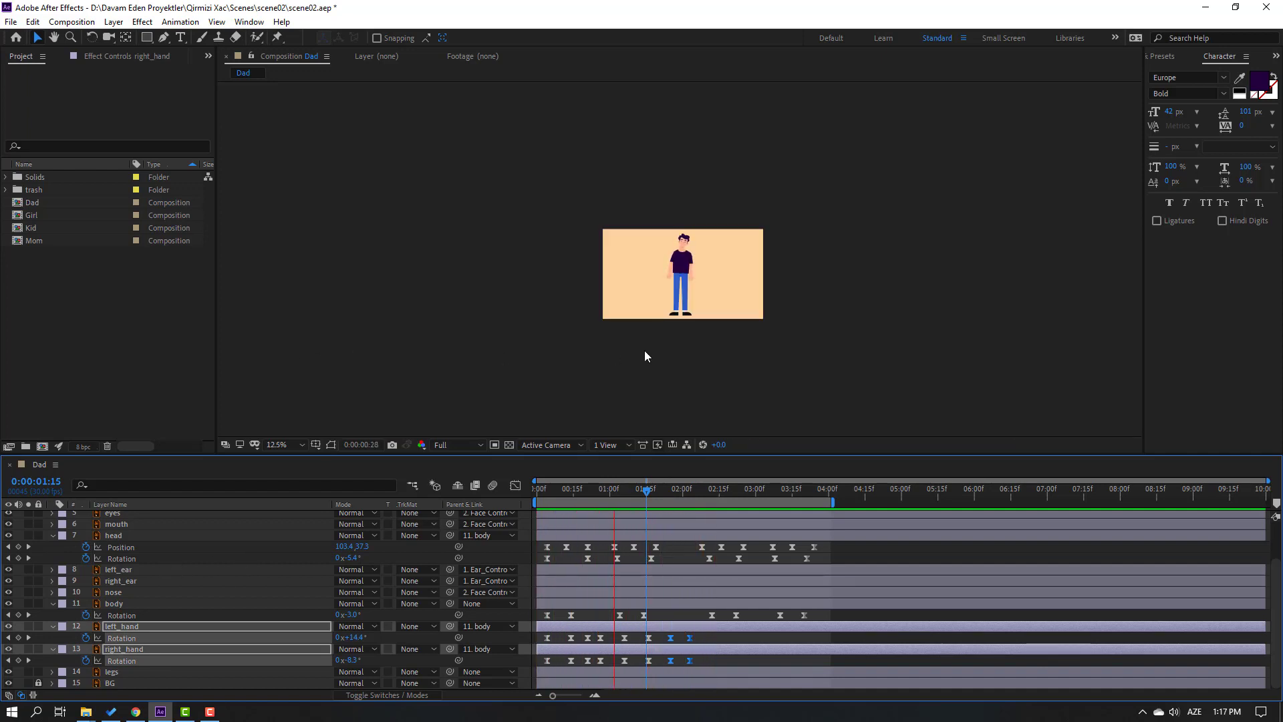
scroll(644, 351, up, 4)
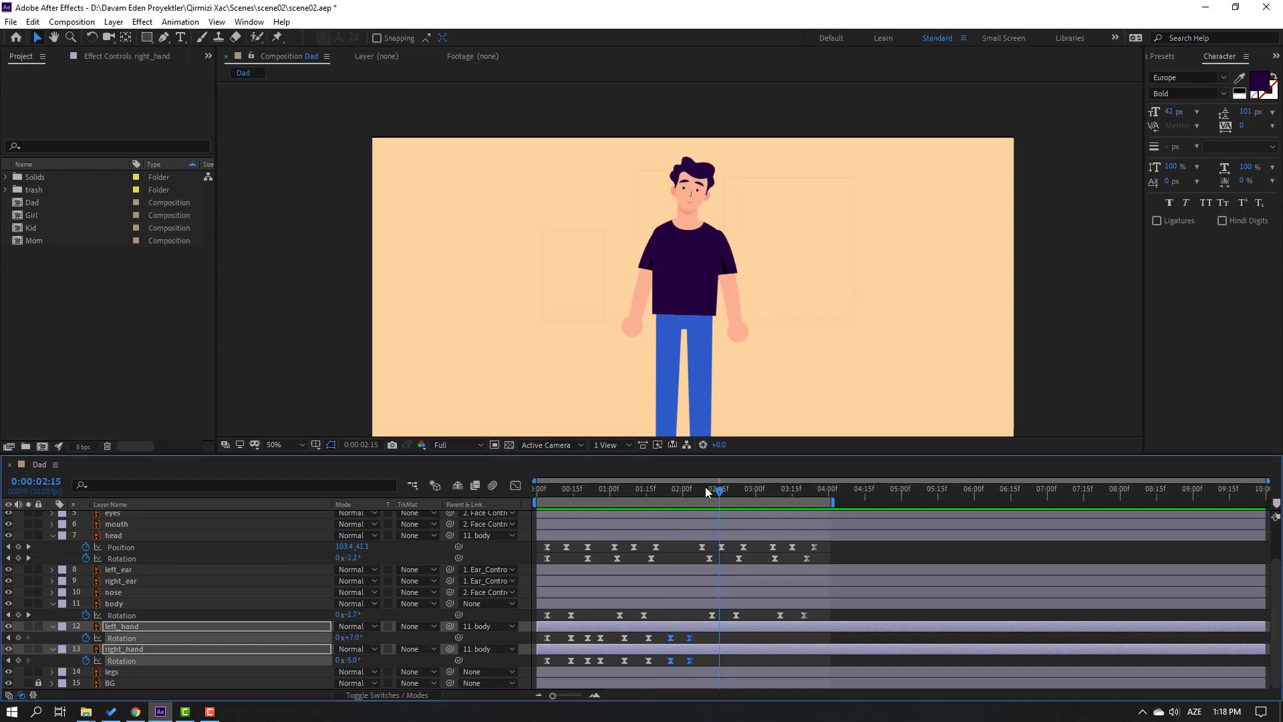
Hold both hands' rotation with keyframes at 0:00:02:13, and set both to 0° at 0:00:02:22
click(714, 489)
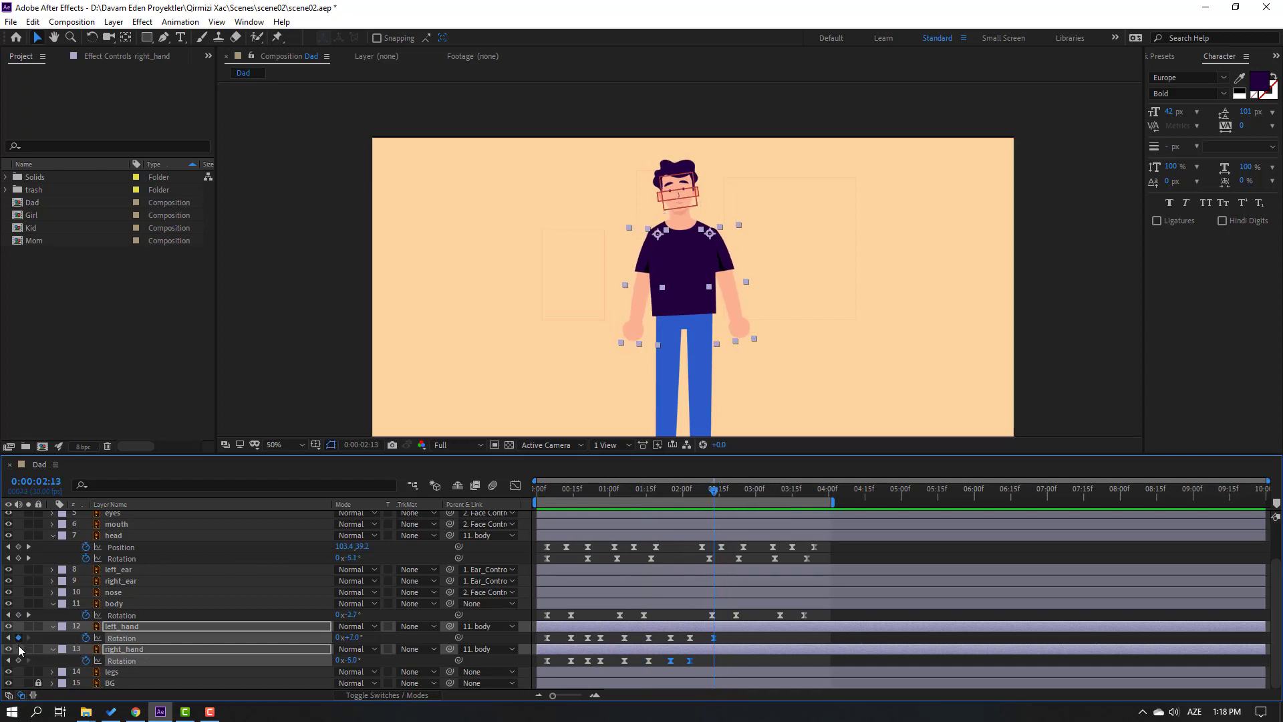
drag(719, 499, 737, 498)
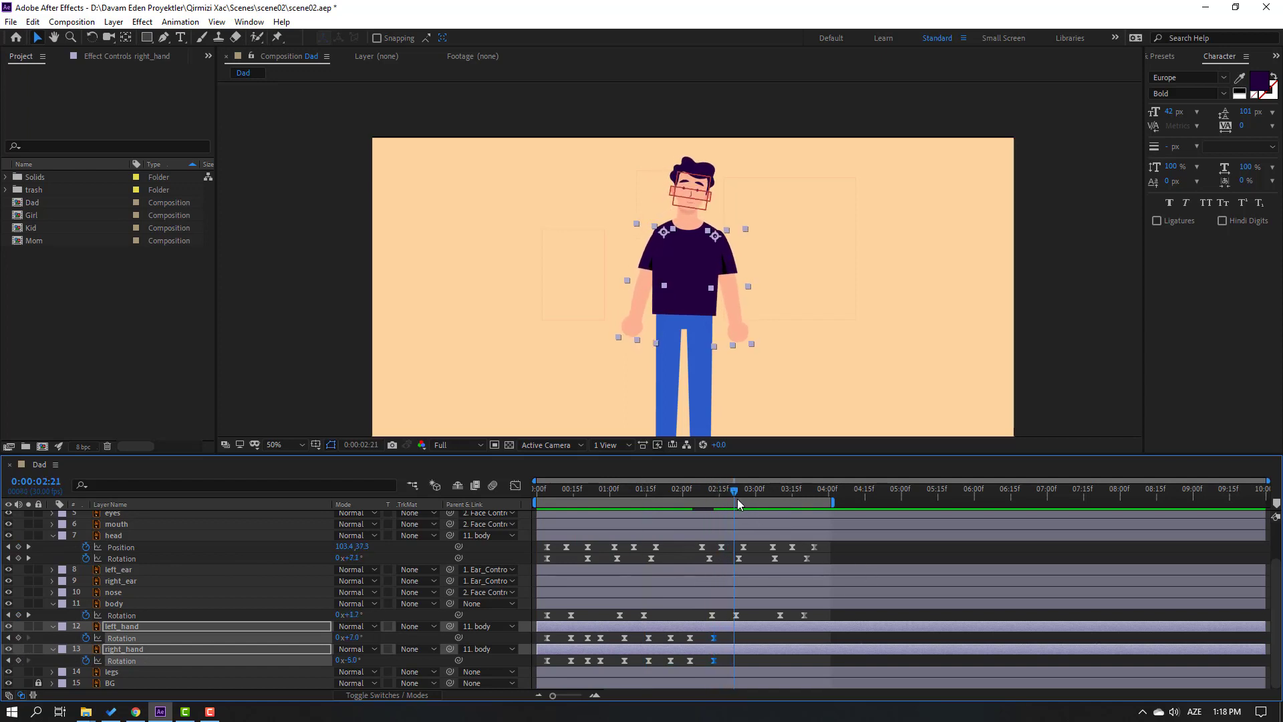
click(304, 645)
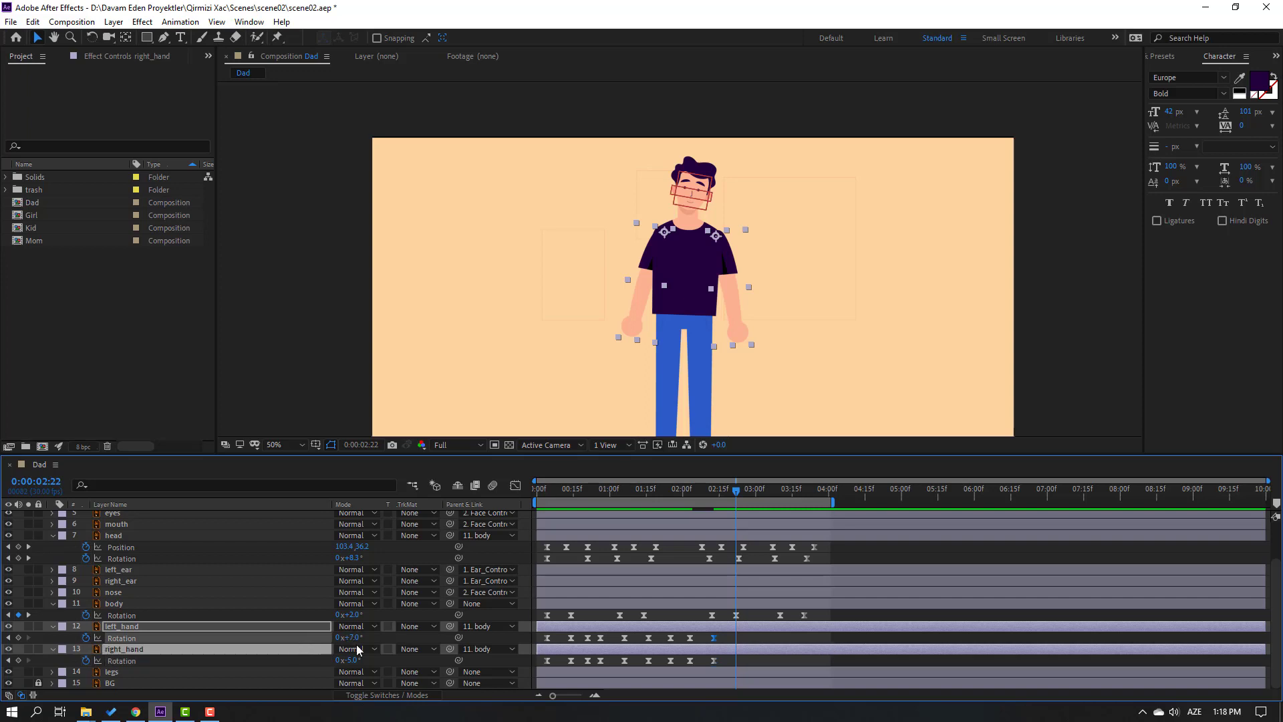
key(ctrl+v)
click(767, 639)
Set the work area to start at 0:00:01:27 and preview the arm motion from there
drag(686, 498, 675, 498)
key(b)
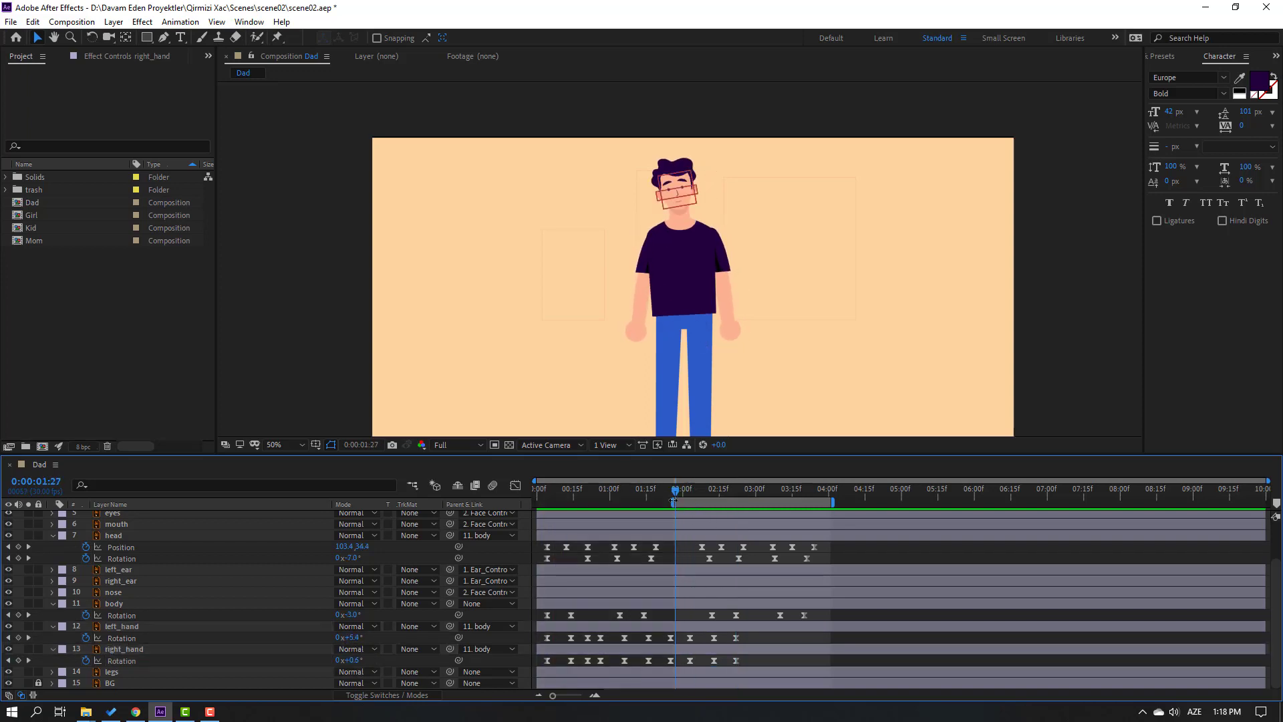
key(space)
key(space)
Add holding rotation keyframes for left_hand and right_hand at 0:00:03:05
drag(759, 490, 767, 491)
click(18, 639)
click(18, 660)
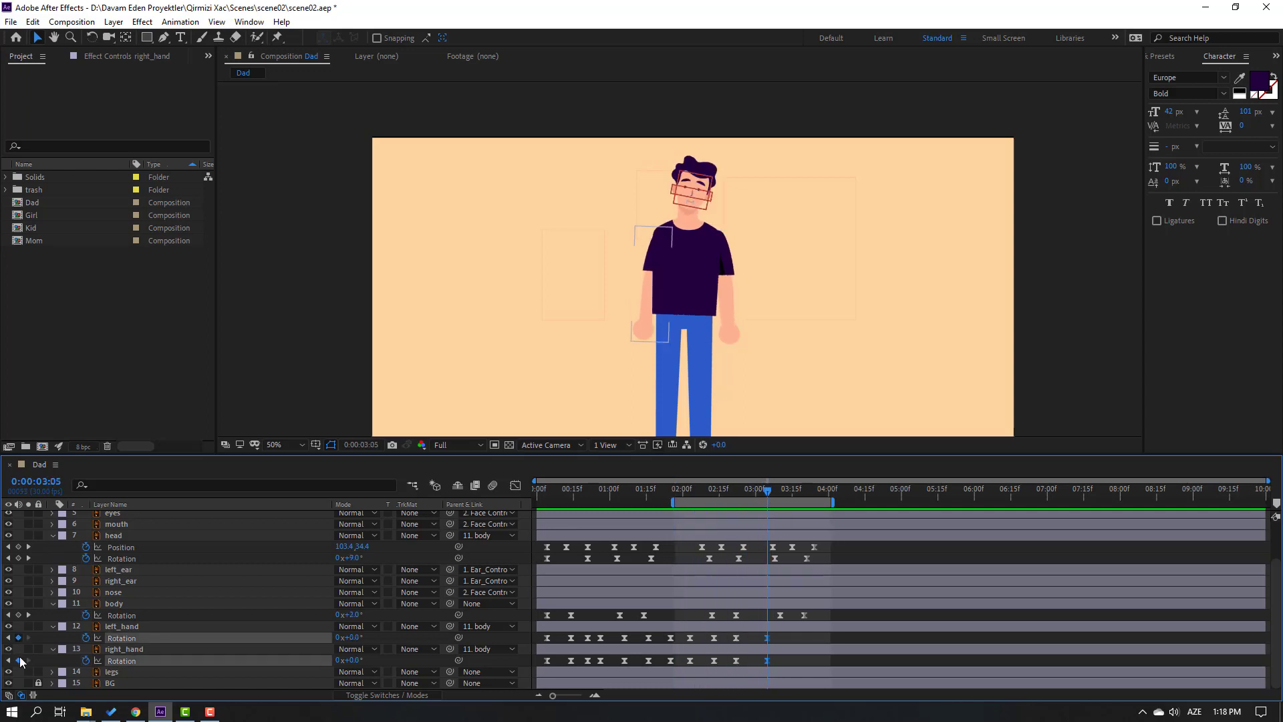
At 0:00:03:15, set left_hand's rotation to 7° and right_hand's to -7°
key(shift+Page_Down)
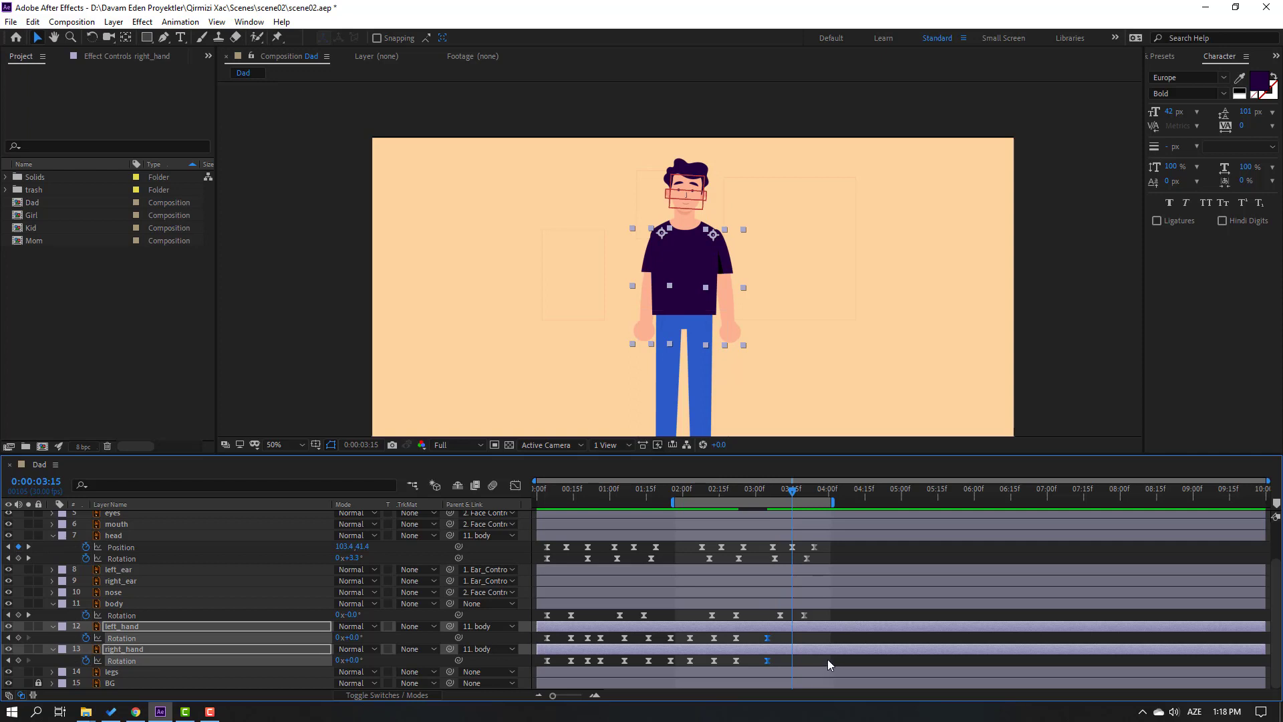
click(828, 659)
text(7)
key(Return)
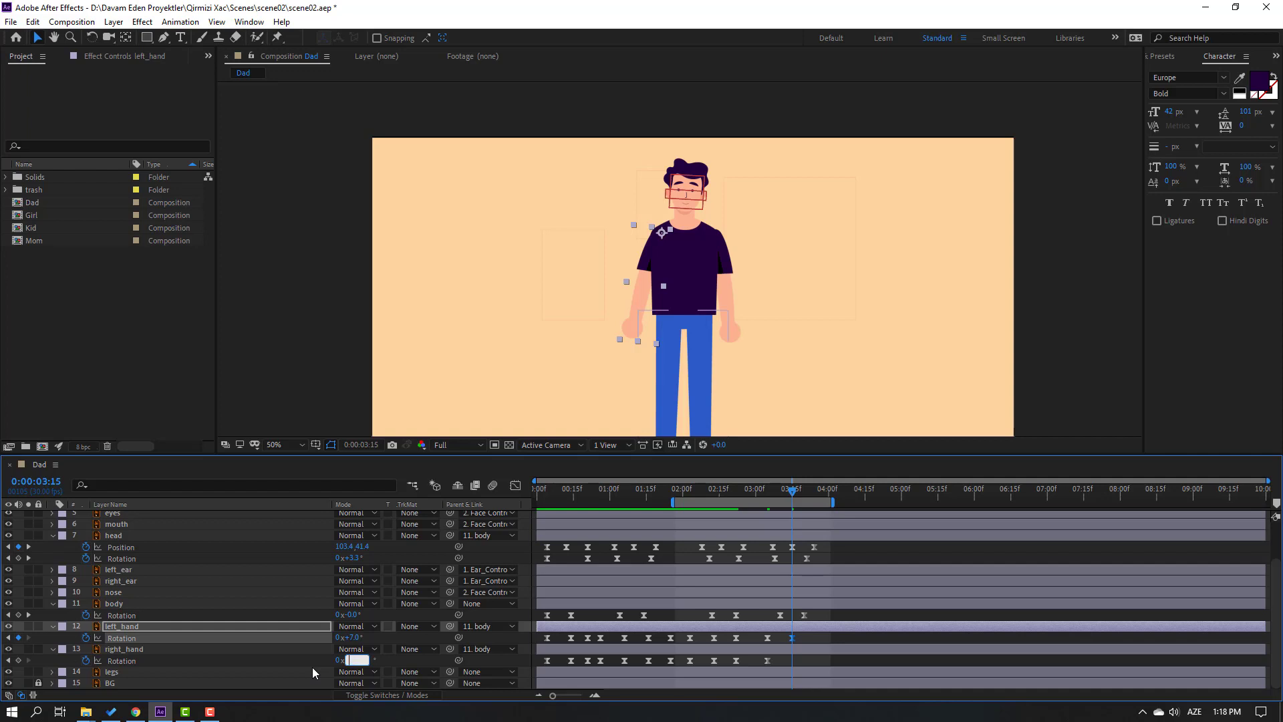
text(-7)
key(Return)
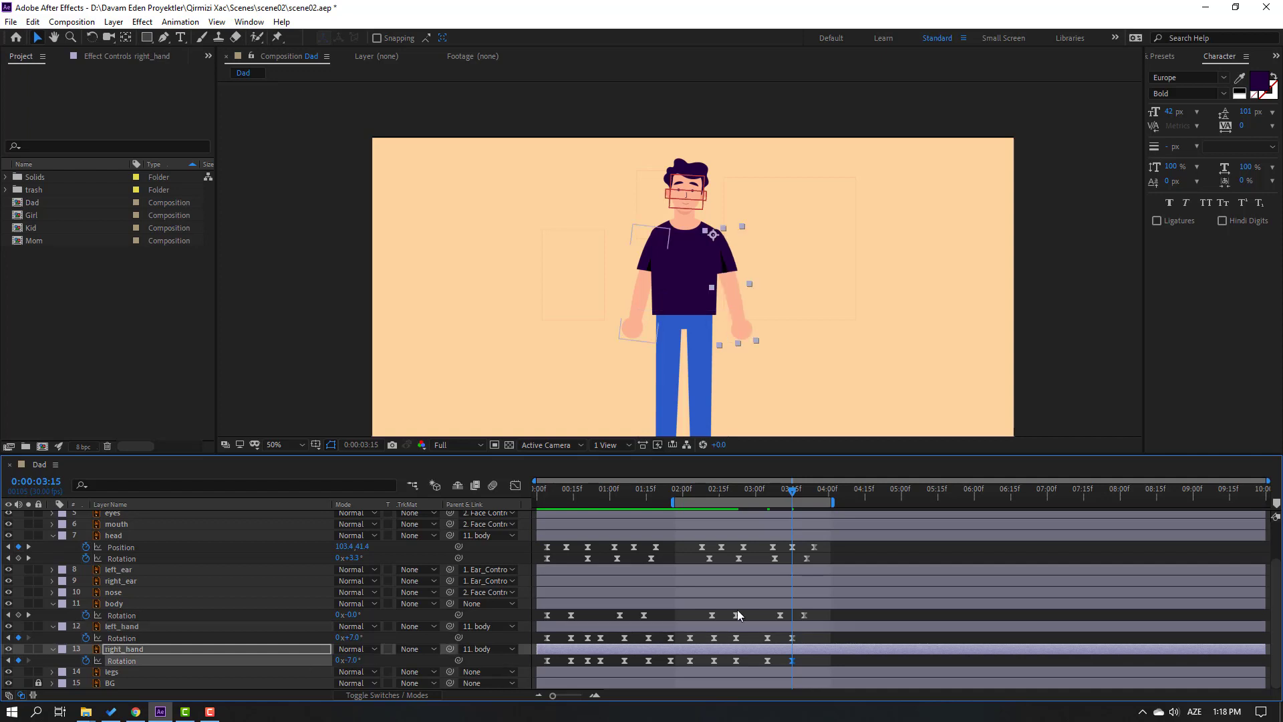
At 0:00:03:20, set left_hand's rotation to 3° and right_hand's to -3°
click(802, 491)
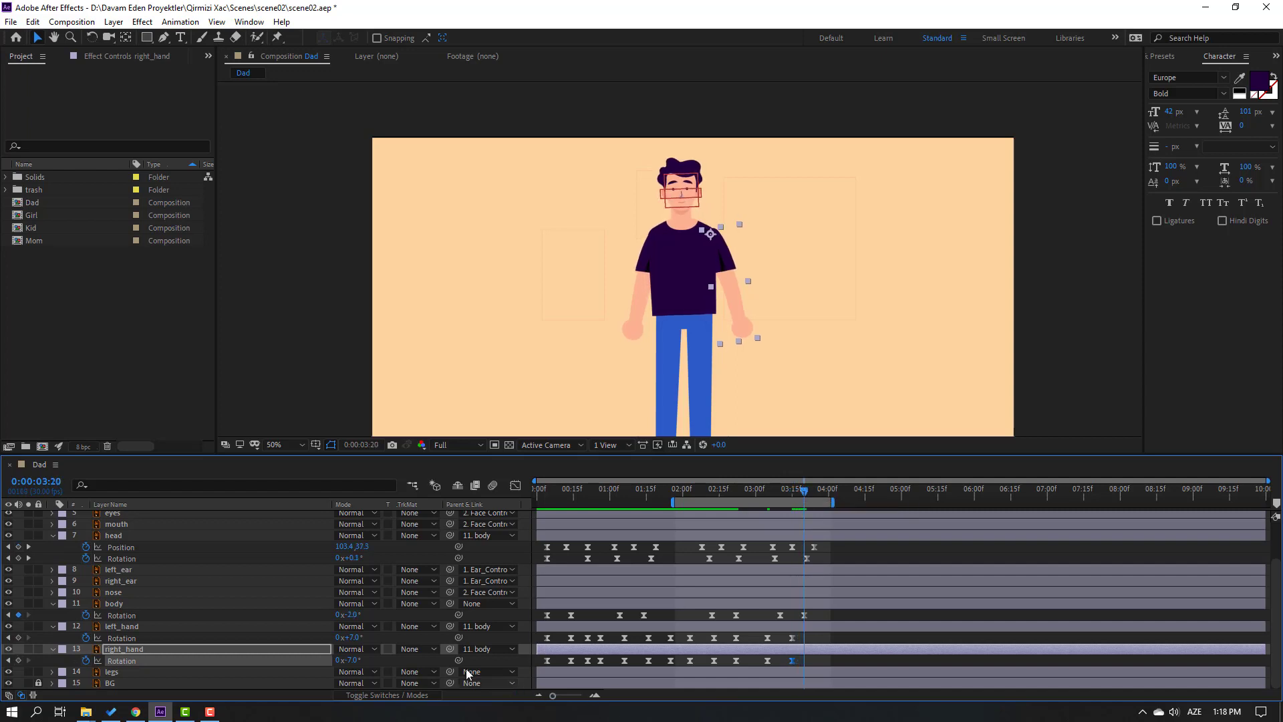
click(354, 639)
text(3)
key(Return)
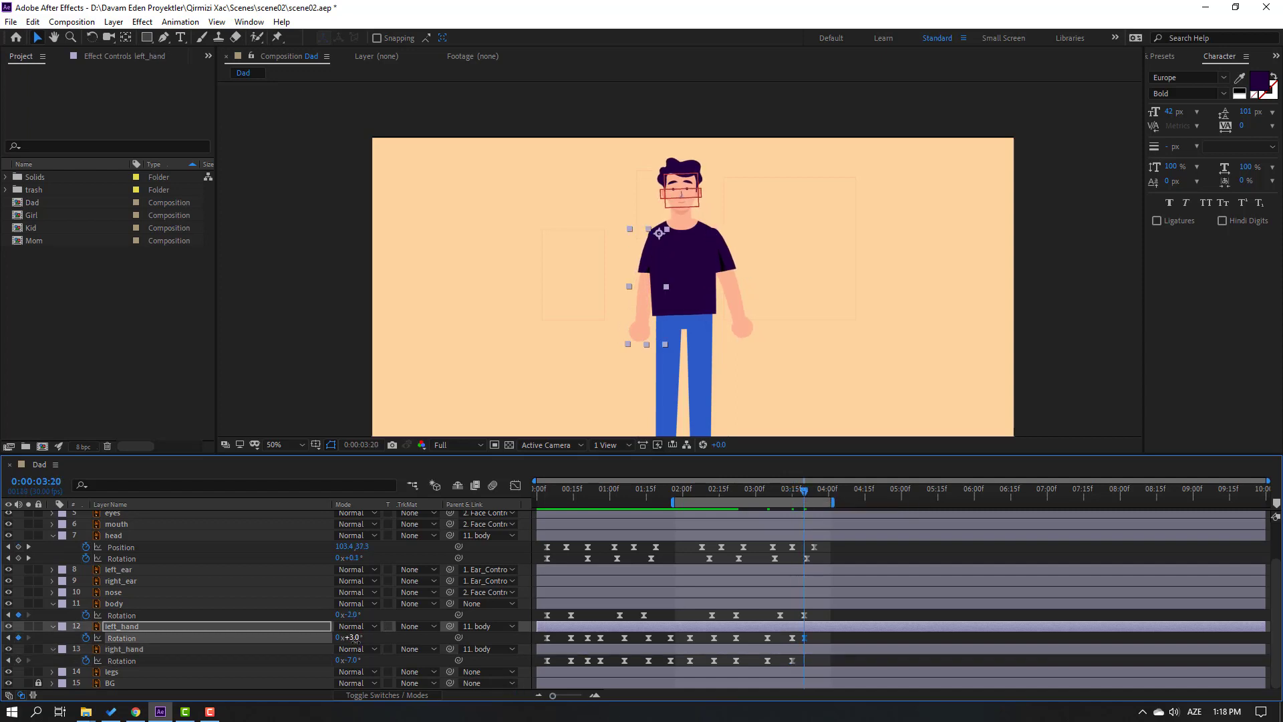
click(350, 660)
text(-3)
key(Return)
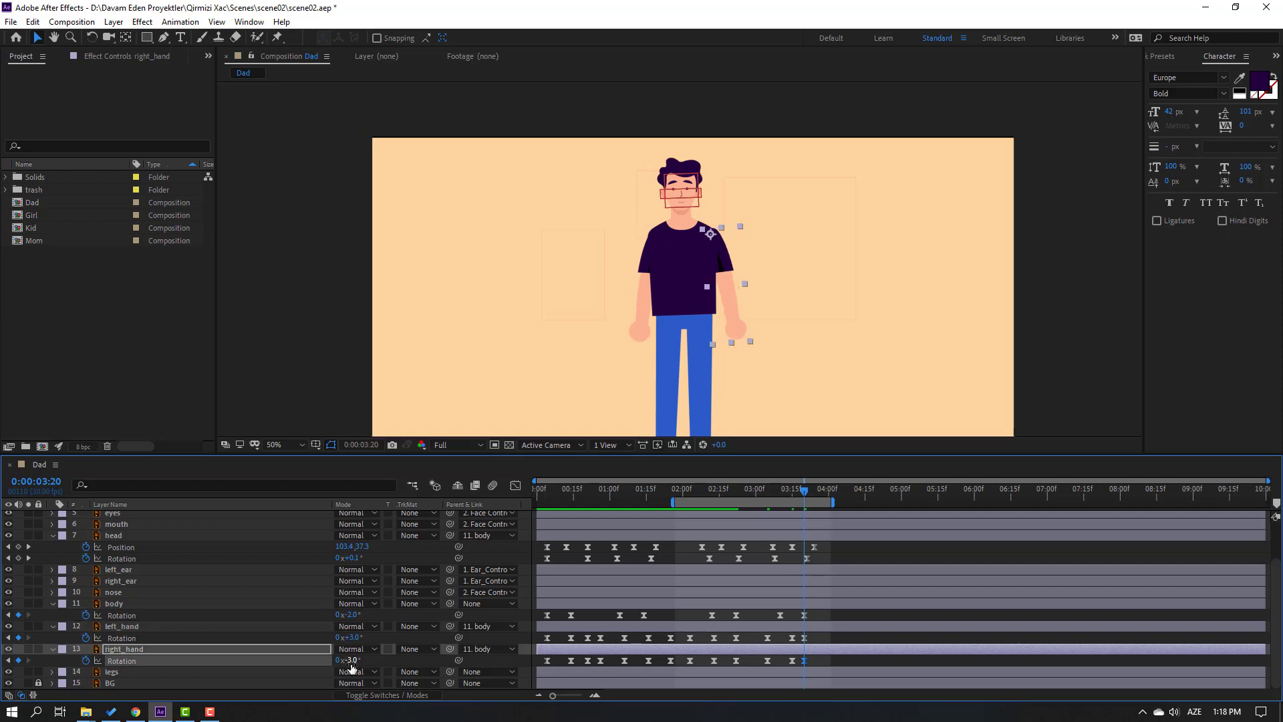
At 0:00:03:23, set left_hand's rotation to 5° and right_hand's to -5°
key(Page_Down)
key(Page_Down)
key(Page_Down)
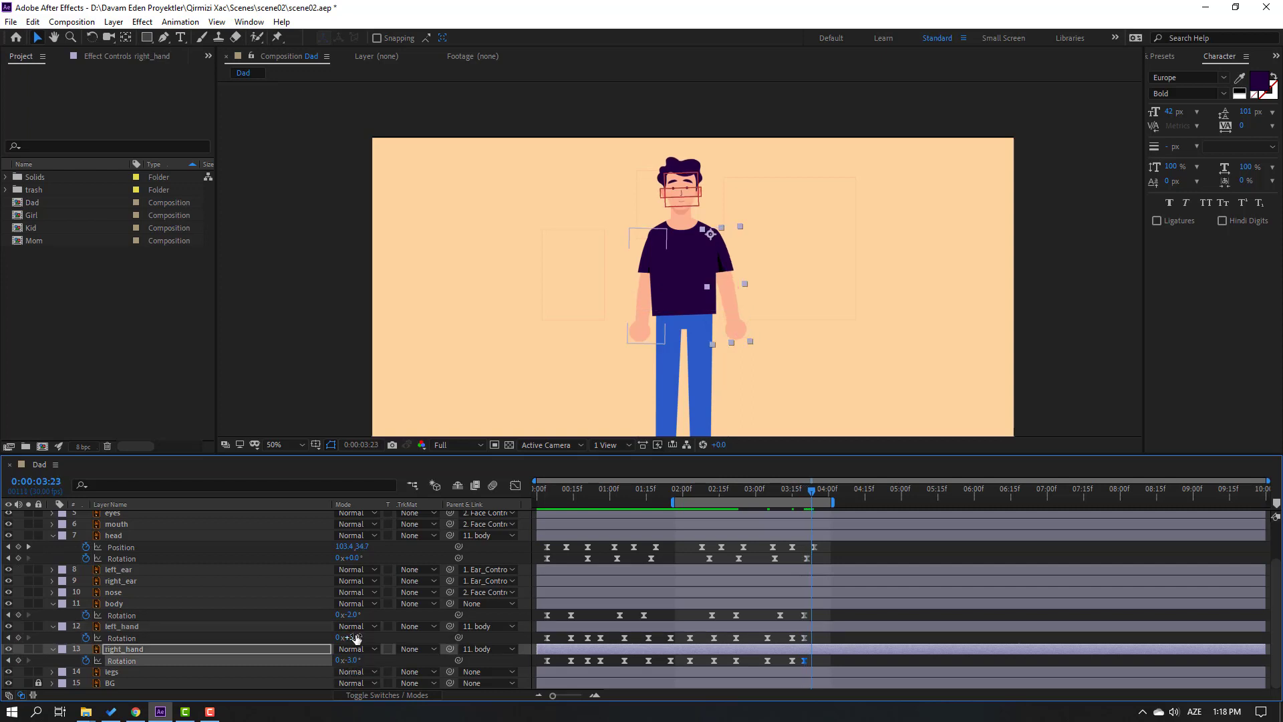
key(Return)
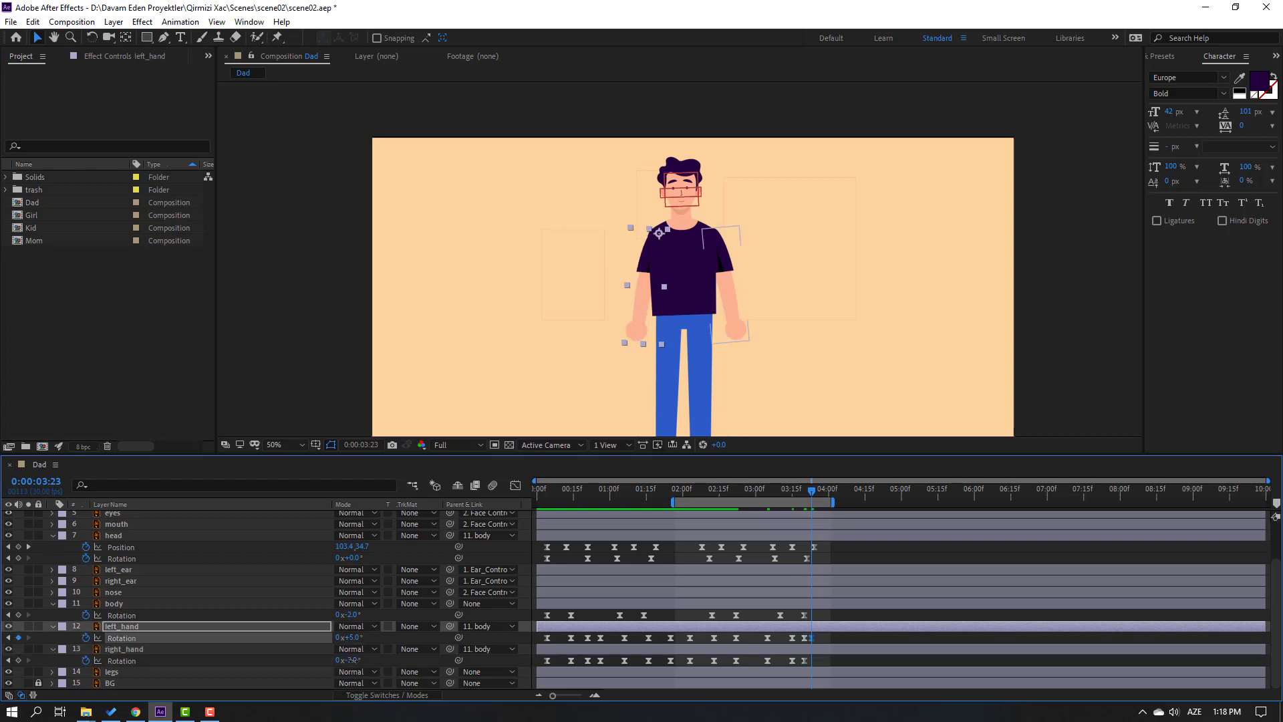
text(-5)
key(Return)
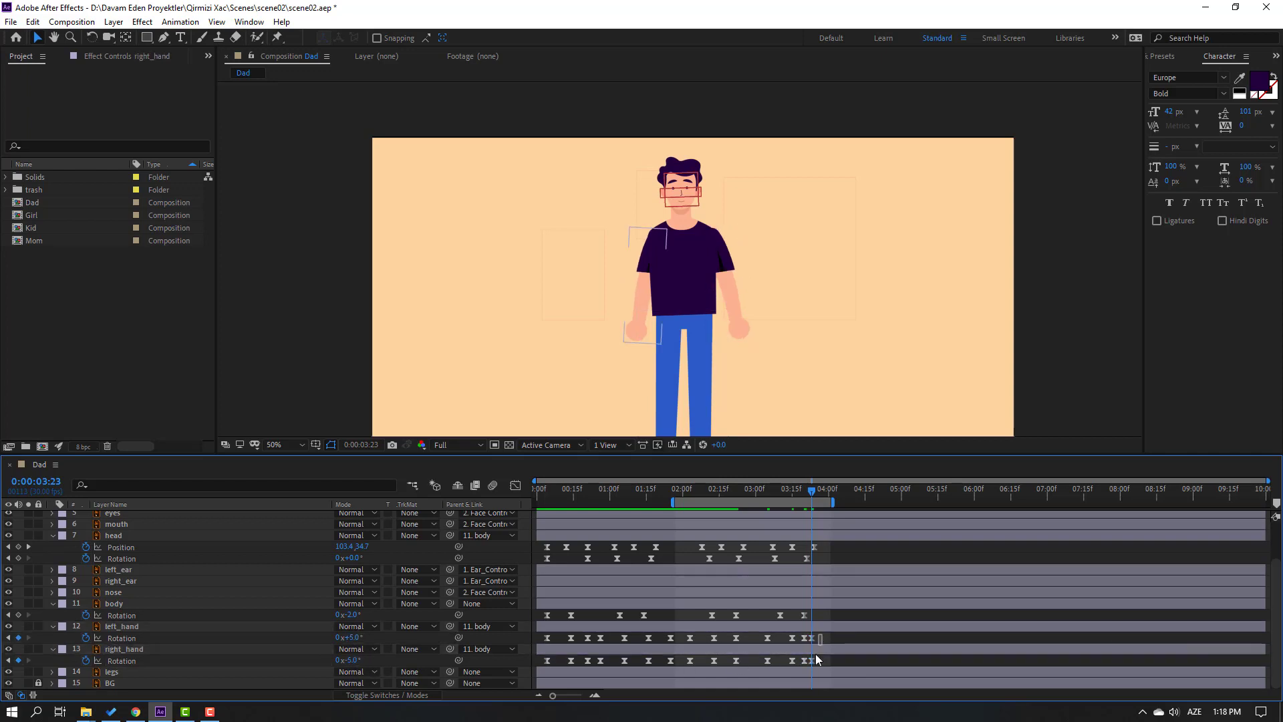
Shift both hands' last rotation keyframes to about 0:00:03:26, and preview with the work area extended slightly past four seconds
drag(811, 662, 803, 635)
key(space)
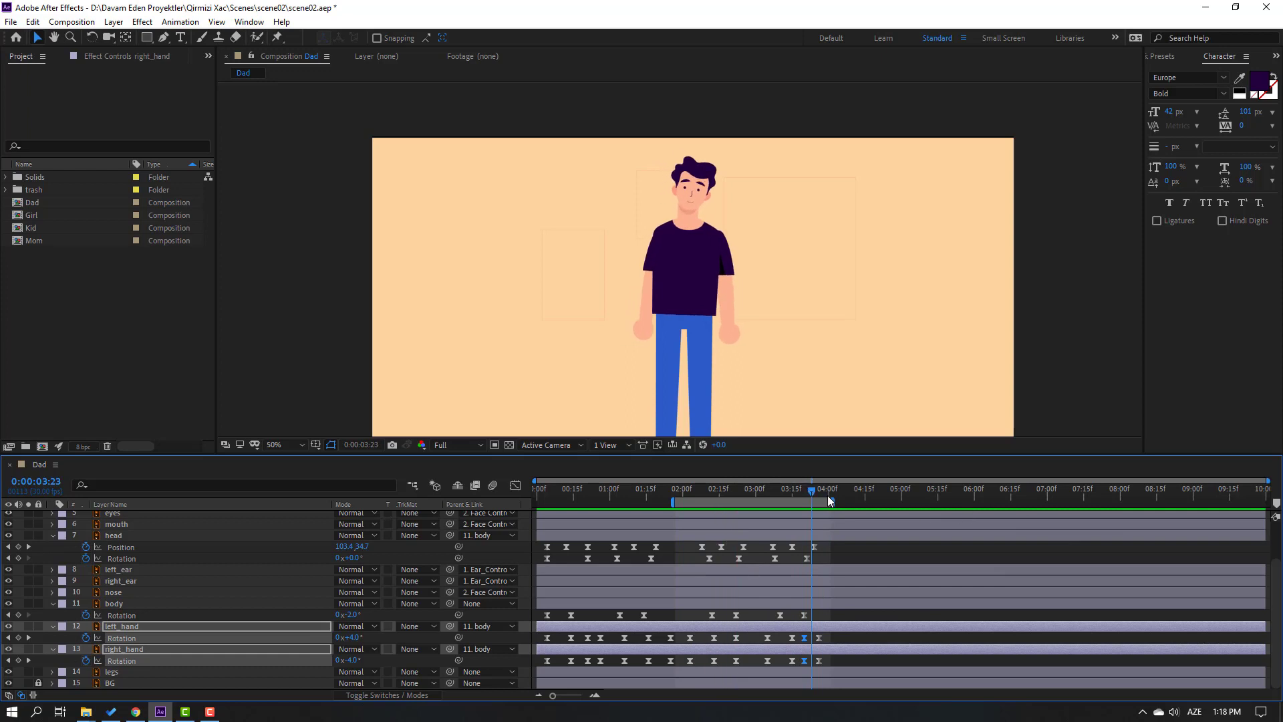
key(space)
drag(833, 500, 840, 501)
key(space)
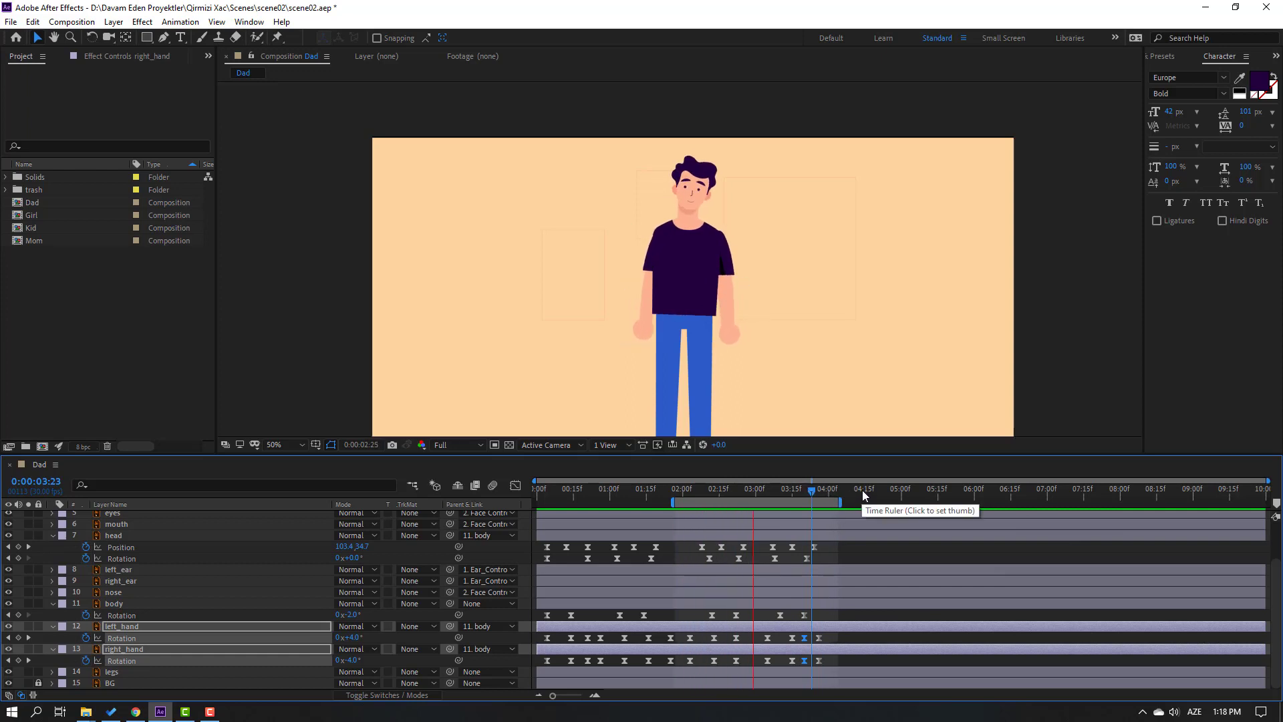
key(space)
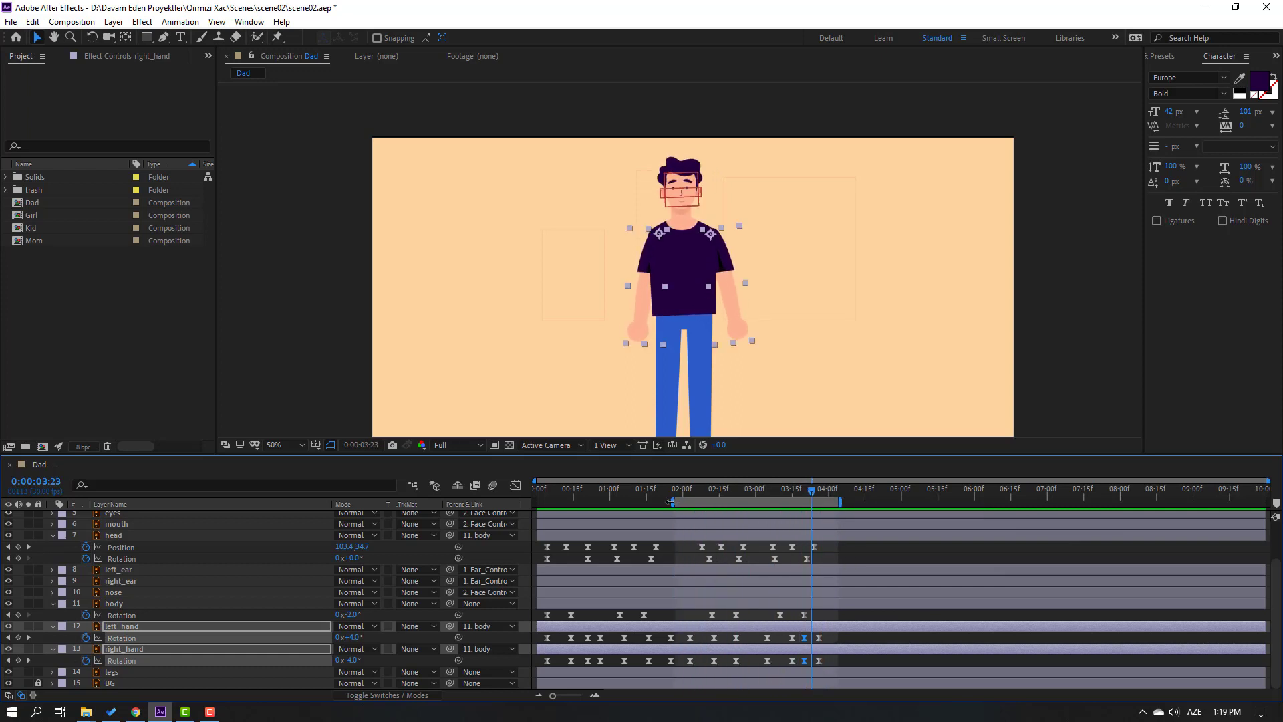
Reveal the body layer's Position alongside its rotation and start keyframing it at 0:00:00:04
click(112, 605)
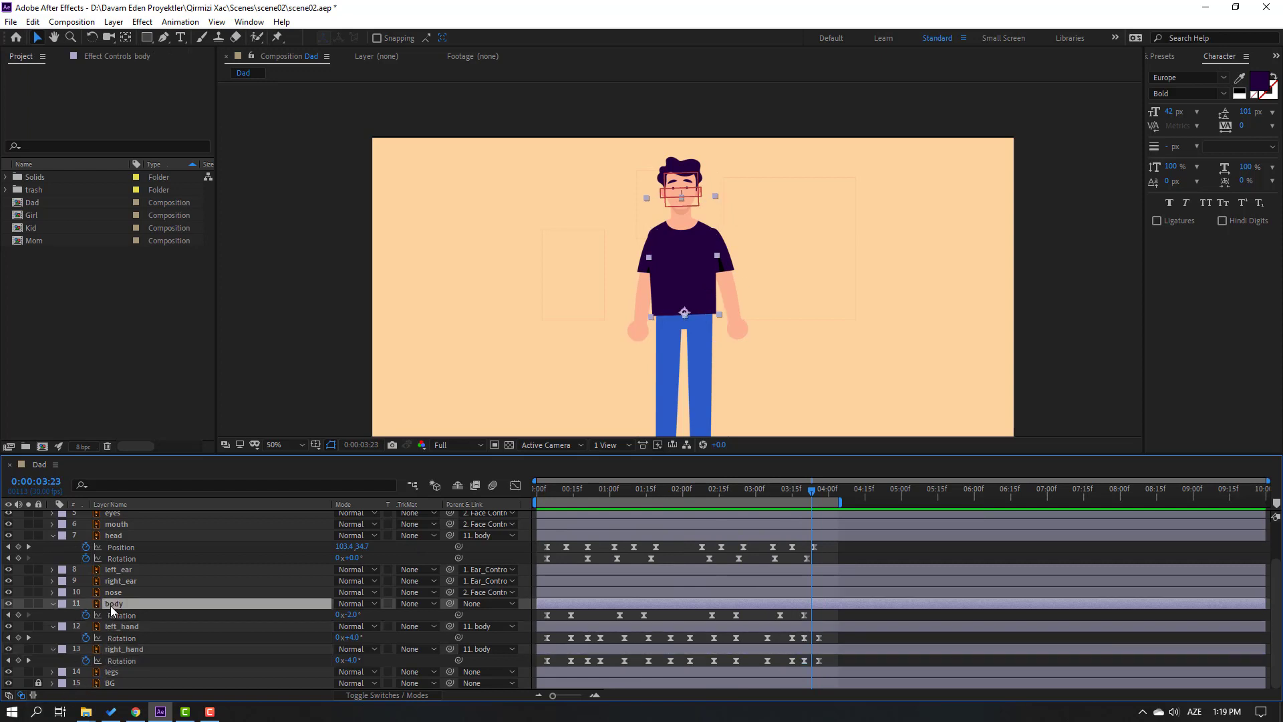
drag(587, 487, 548, 488)
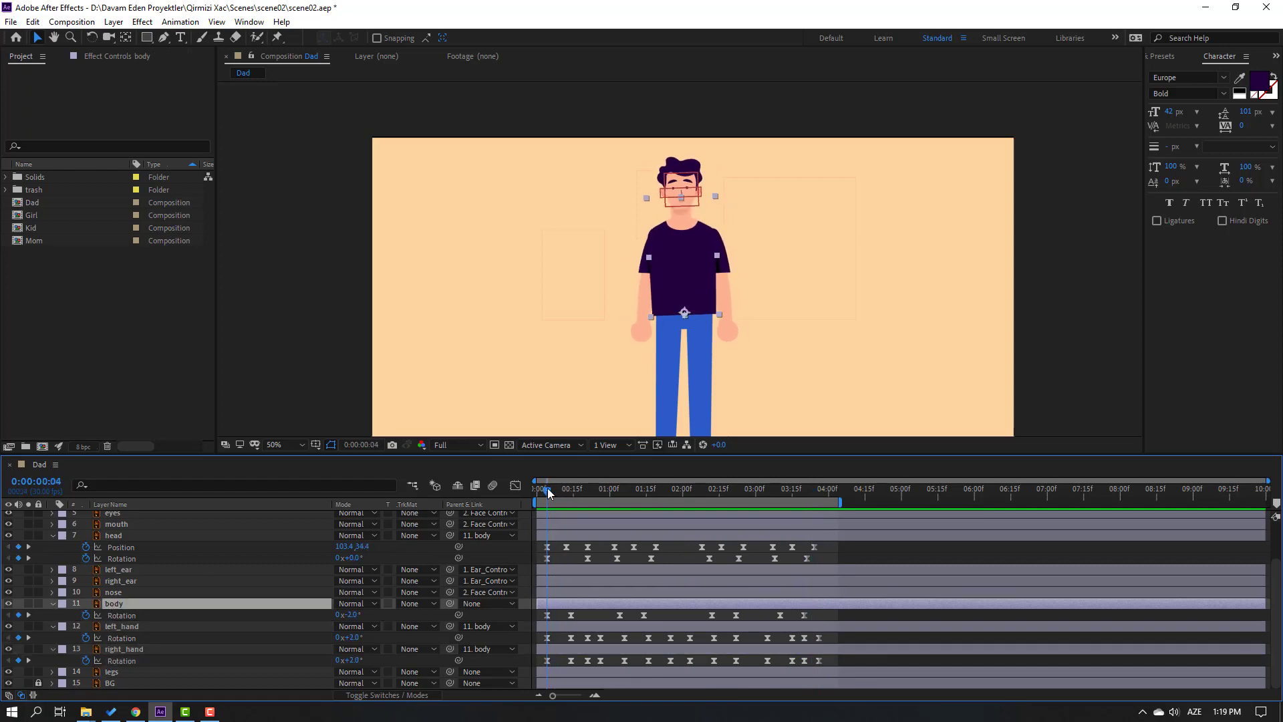
key(shift+p)
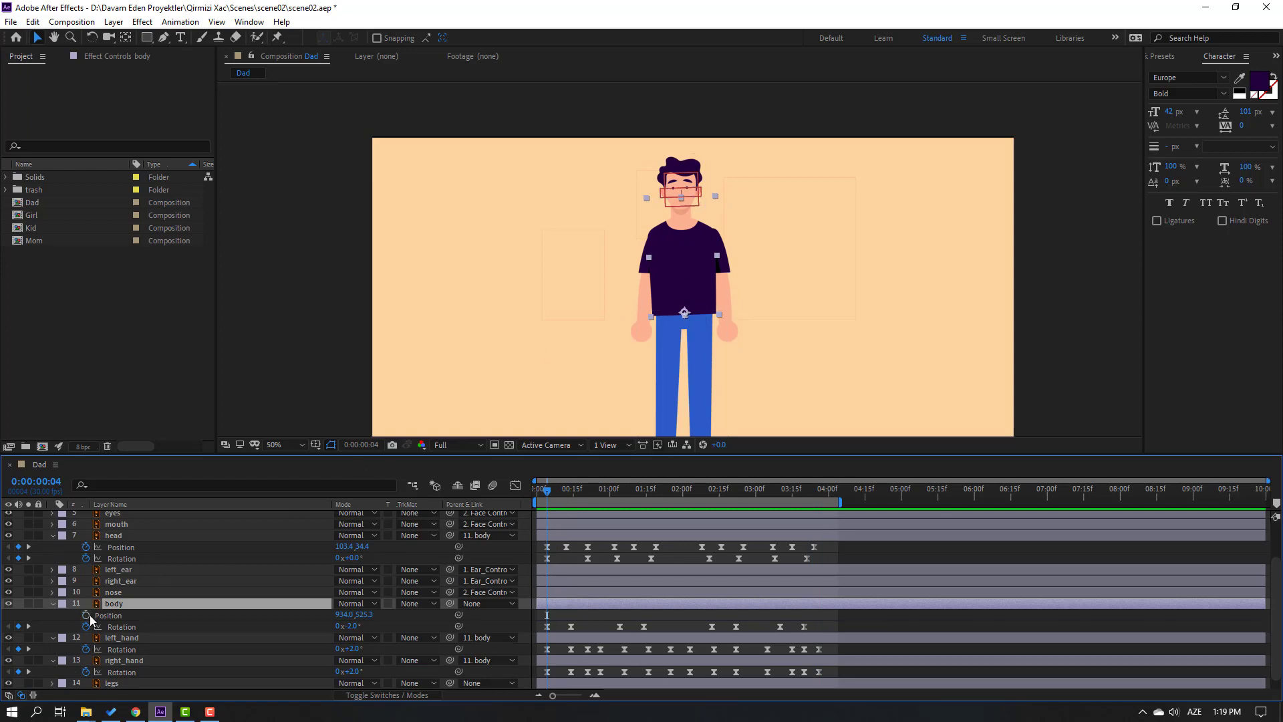
click(87, 615)
key(period)
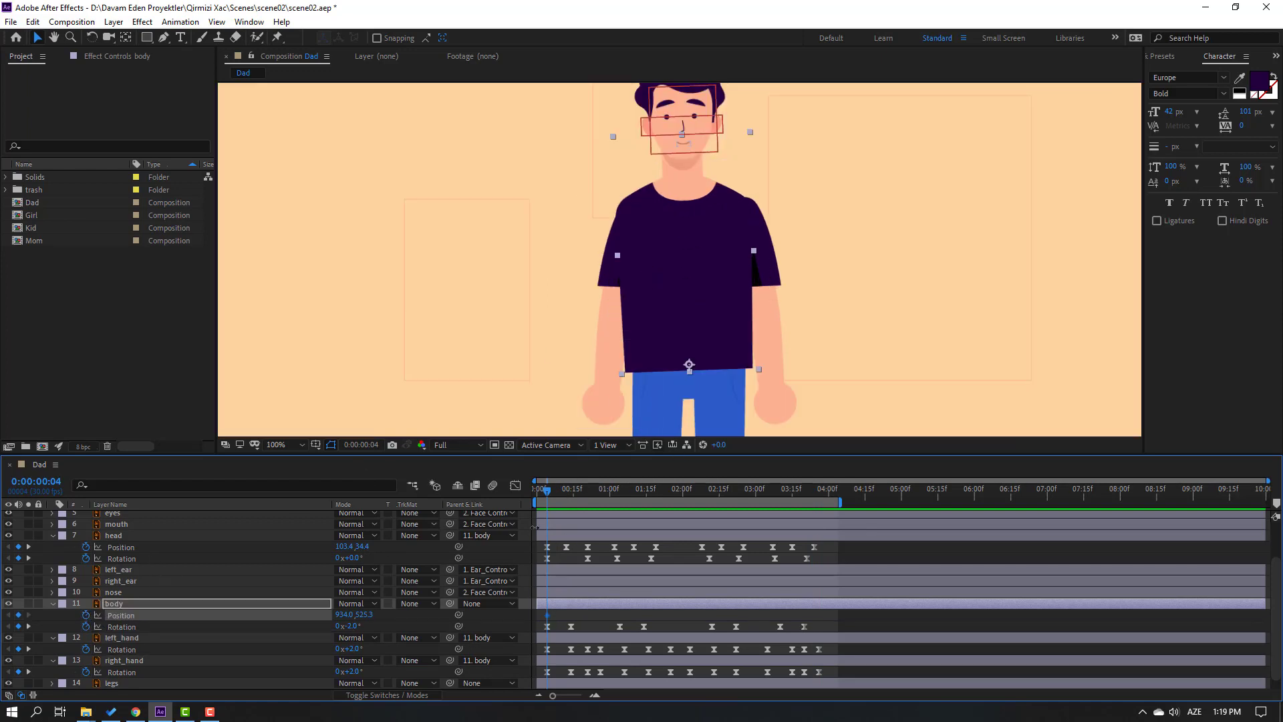
At 0:00:00:09, nudge the body down 6 px to position 934.0, 531.3
drag(552, 494, 560, 494)
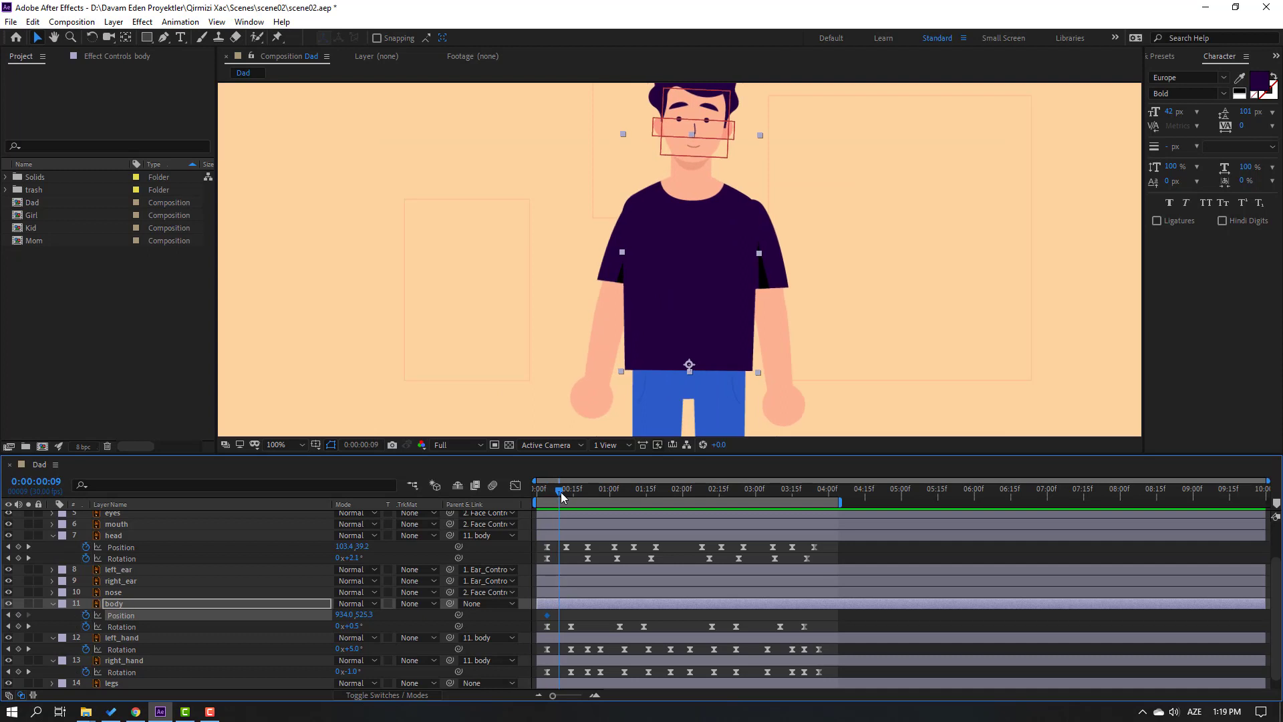
key(Down)
key(Down)
key(Down)
key(Down)
key(Down)
key(Down)
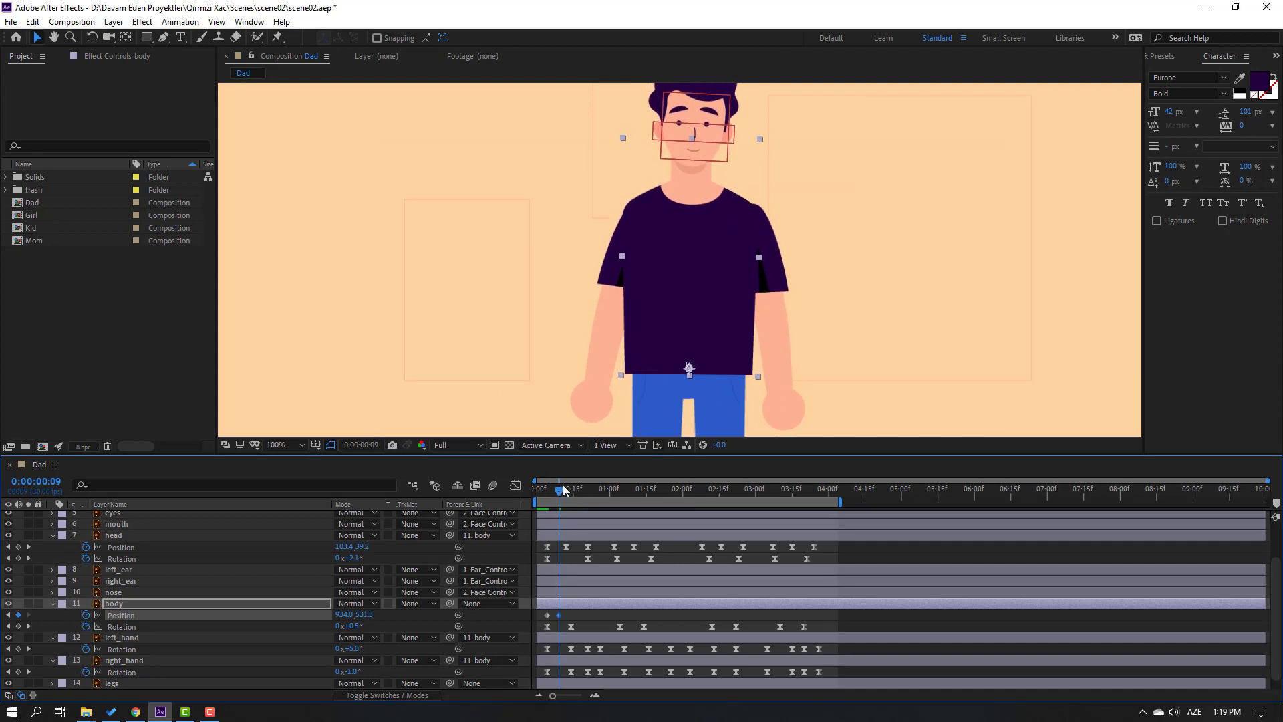
Paste the body's starting position keyframe at 0:00:00:14 and apply Easy Ease to all three position keyframes
click(572, 495)
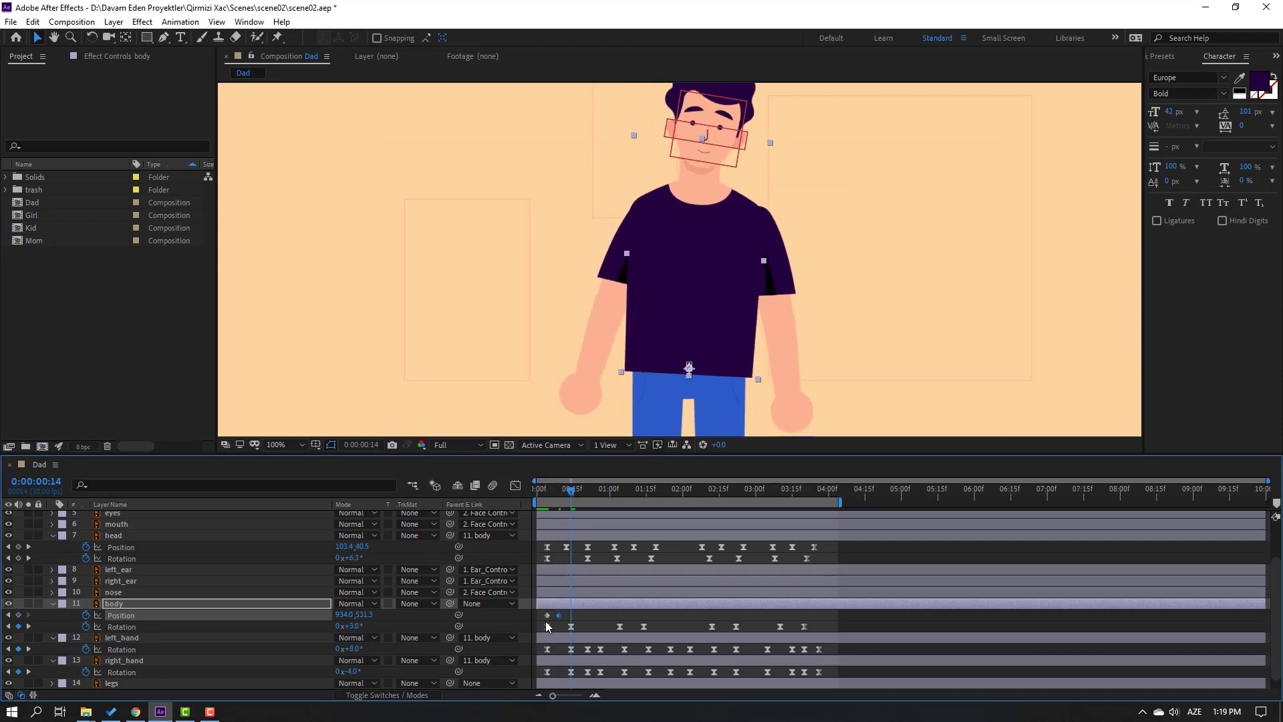
key(ctrl+v)
drag(581, 611, 540, 616)
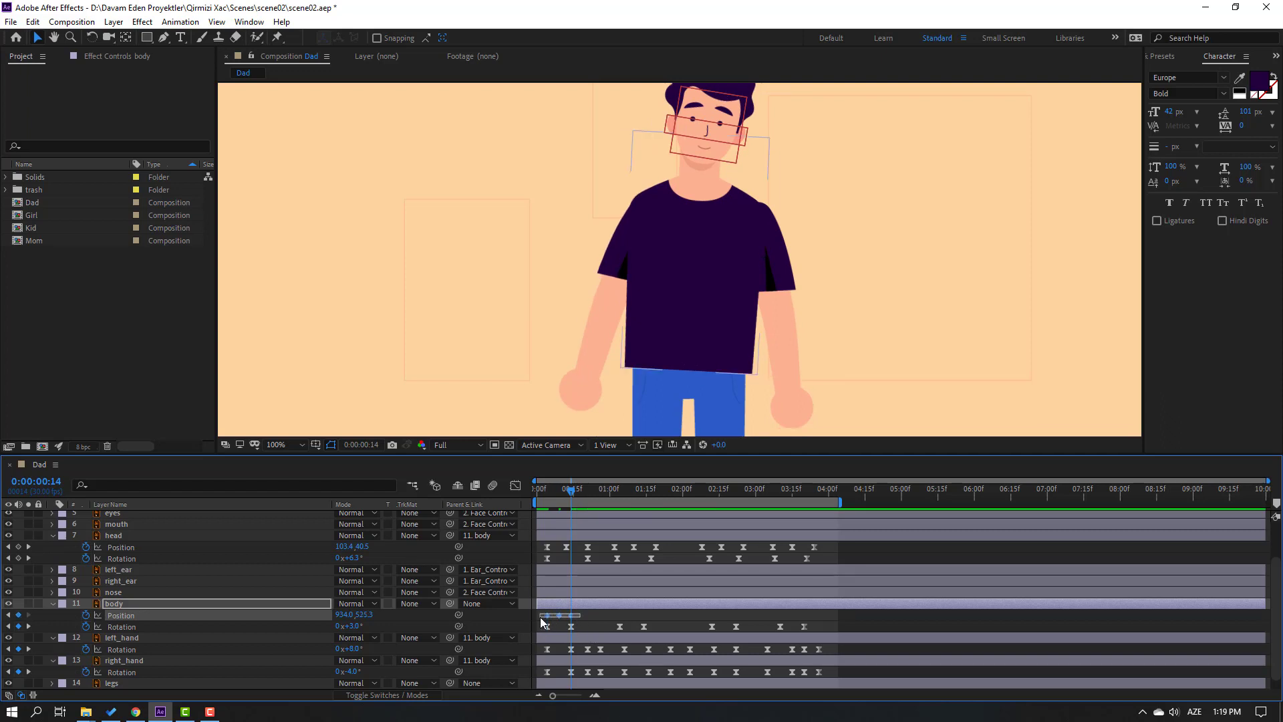
right_click(547, 615)
mouse_move(580, 613)
click(738, 523)
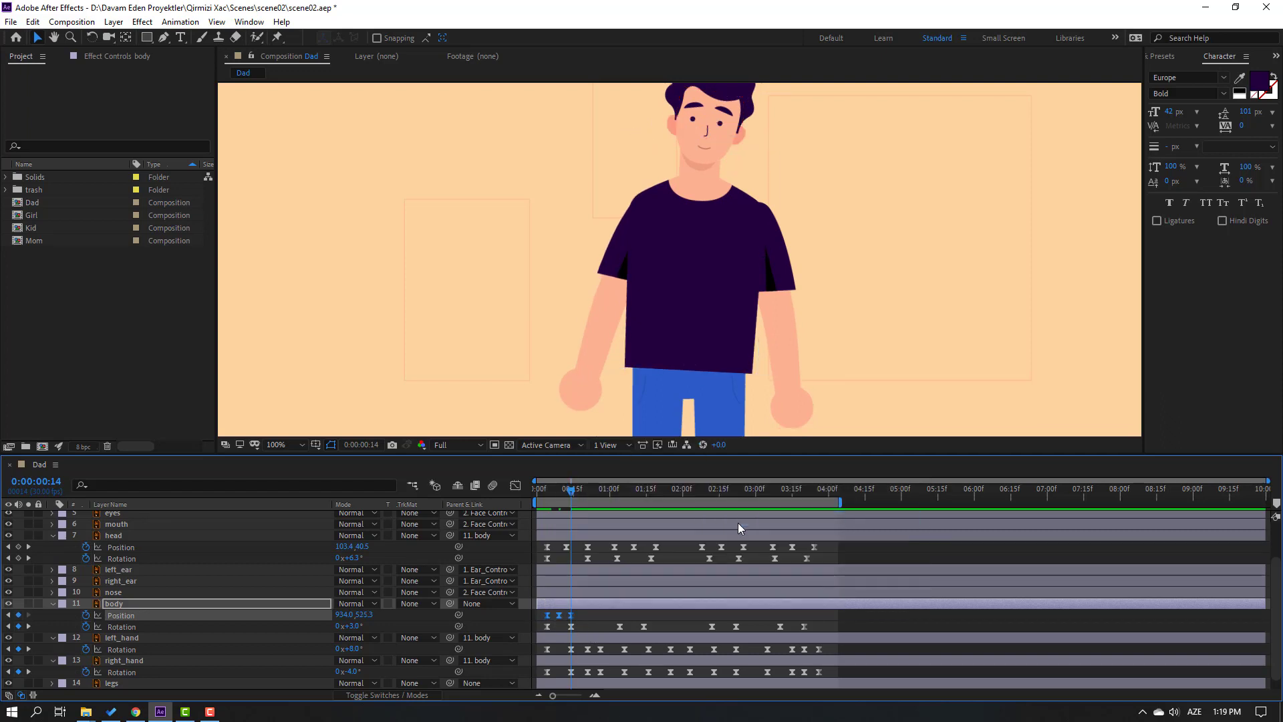
Preview the body's first dip with the whole figure in view
key(space)
key(comma)
key(comma)
key(comma)
key(comma)
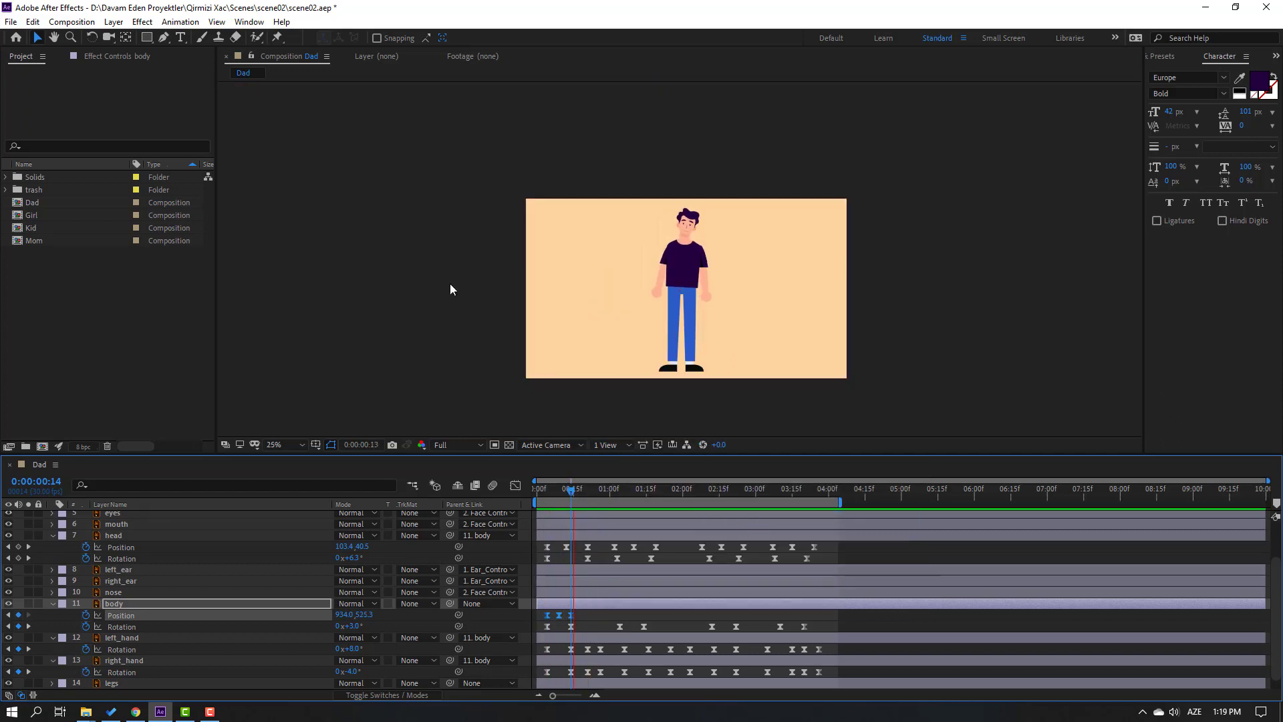
scroll(564, 308, up, 2)
key(space)
Copy the body's three position keyframes to 0:00:01:04, 0:00:02:12 and 0:00:03:11, and preview the repeated dips
drag(577, 611, 542, 616)
drag(617, 491, 620, 493)
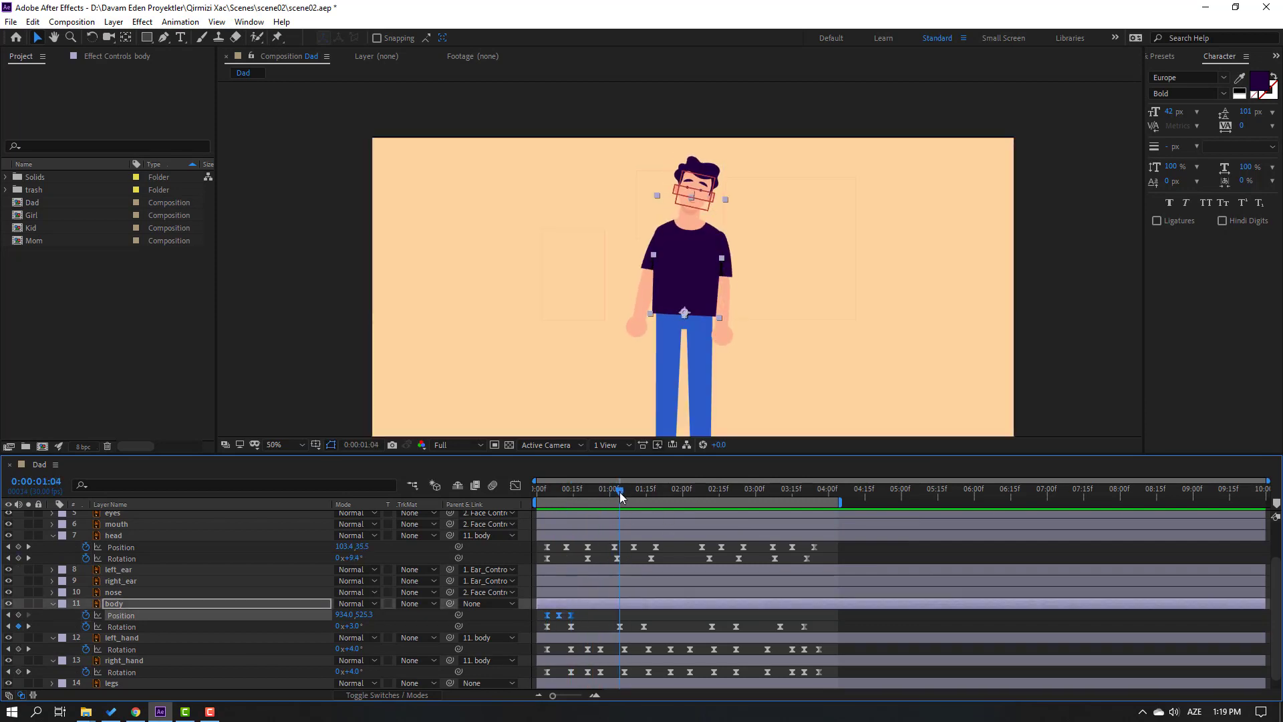
key(ctrl+v)
click(711, 491)
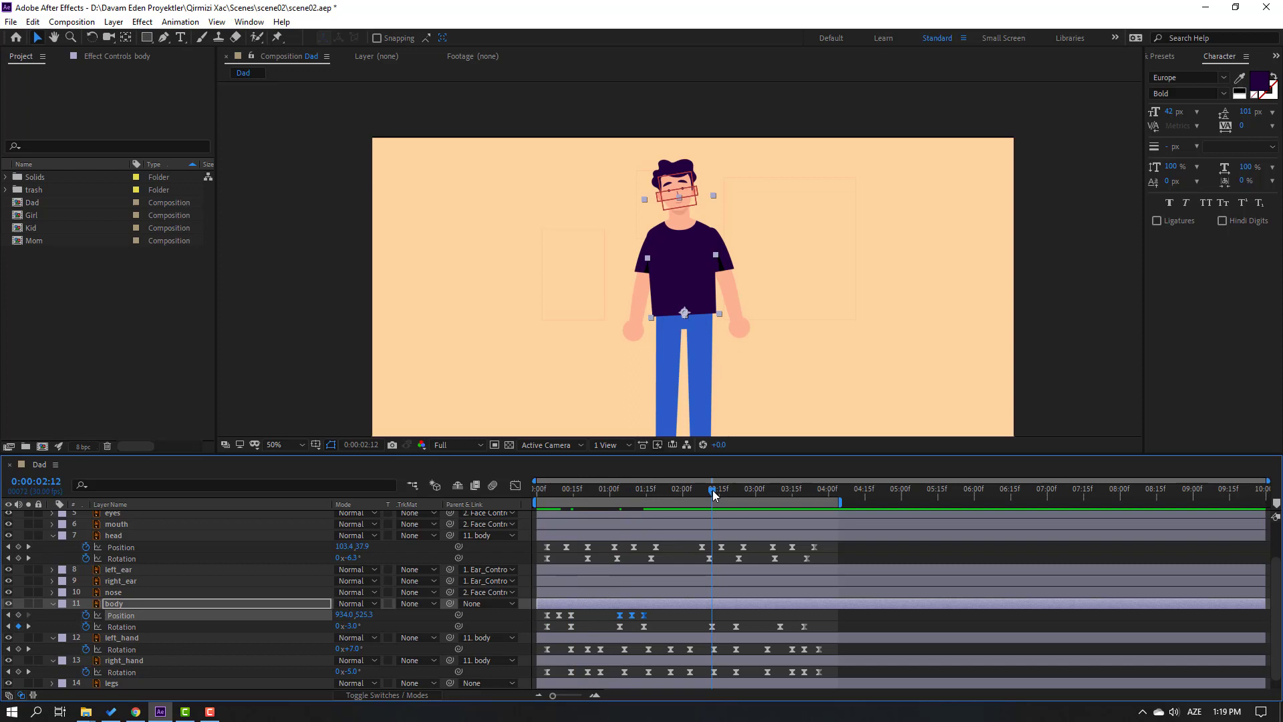
key(ctrl+v)
click(783, 491)
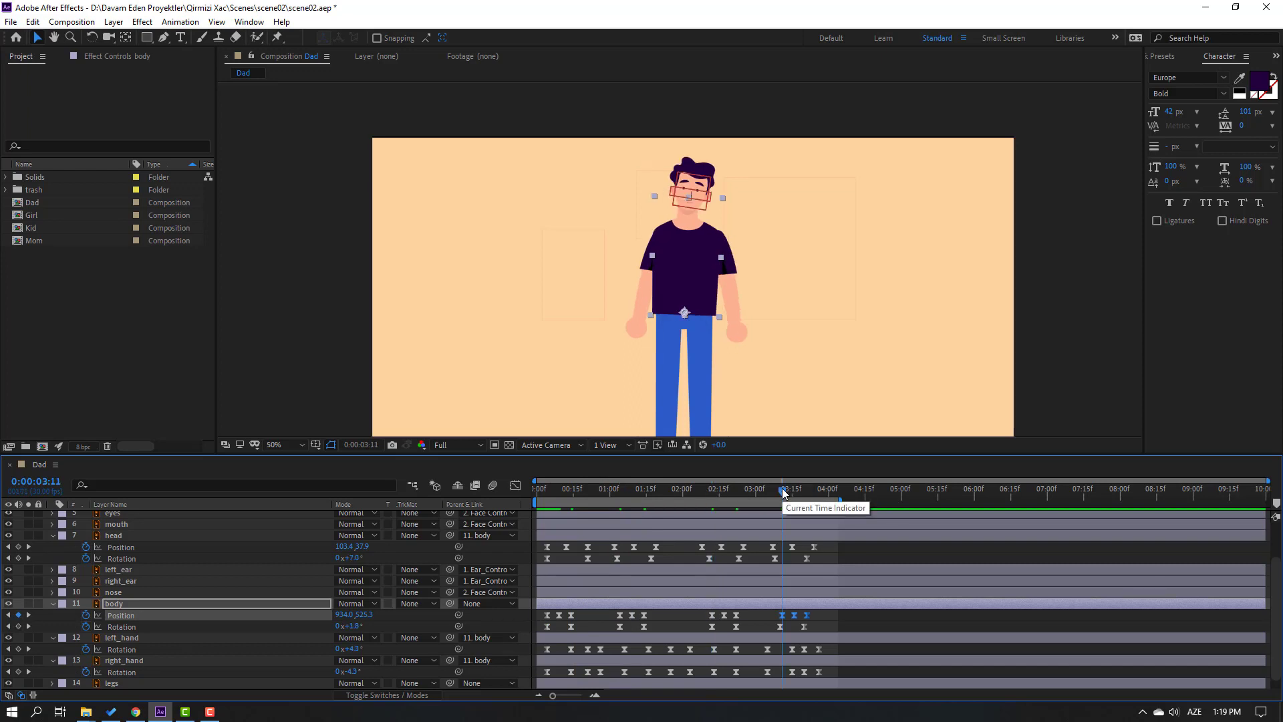
key(space)
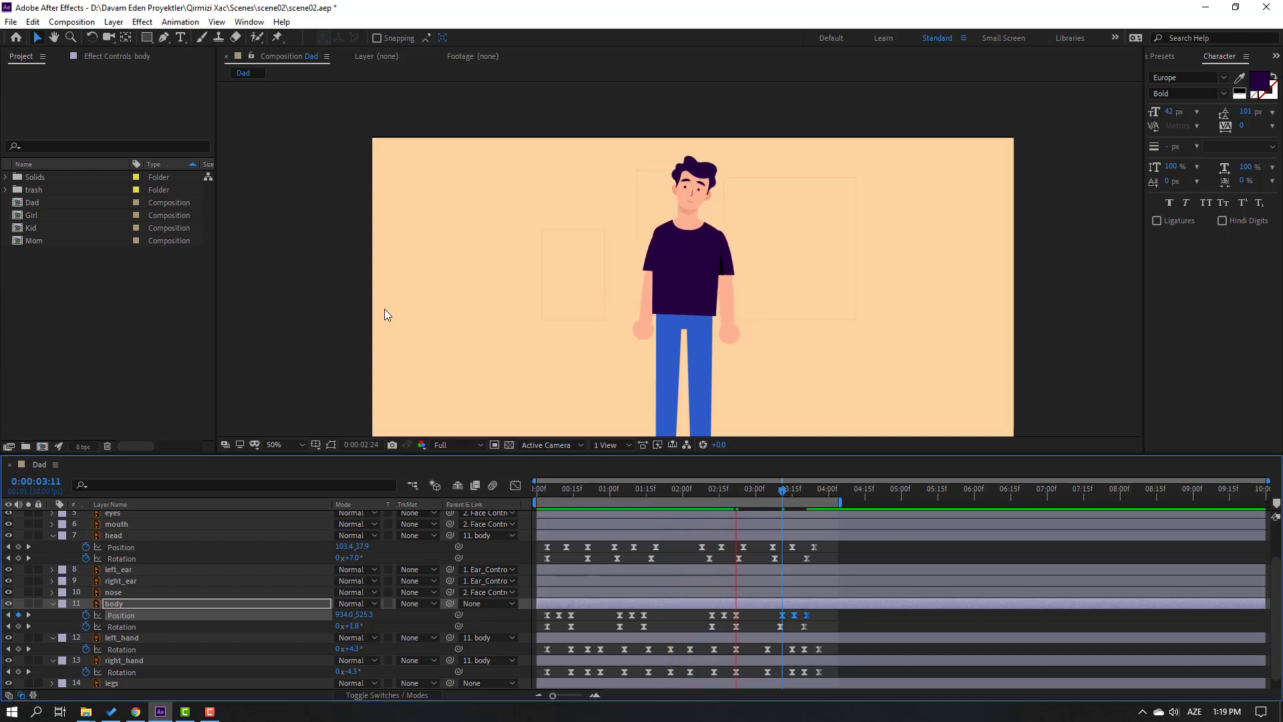
Add a Position keyframe to the Face Controller layer at 0:00:00:04
click(560, 491)
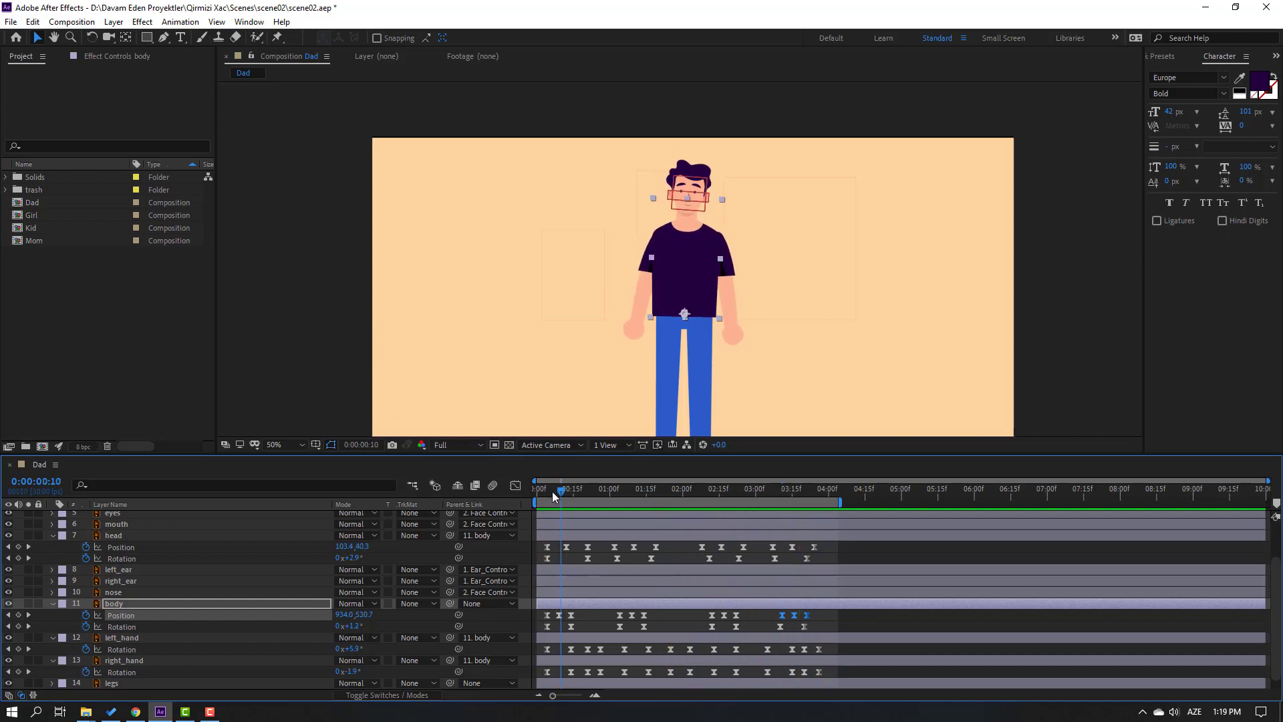
drag(552, 491, 548, 491)
scroll(199, 567, up, 2)
click(175, 527)
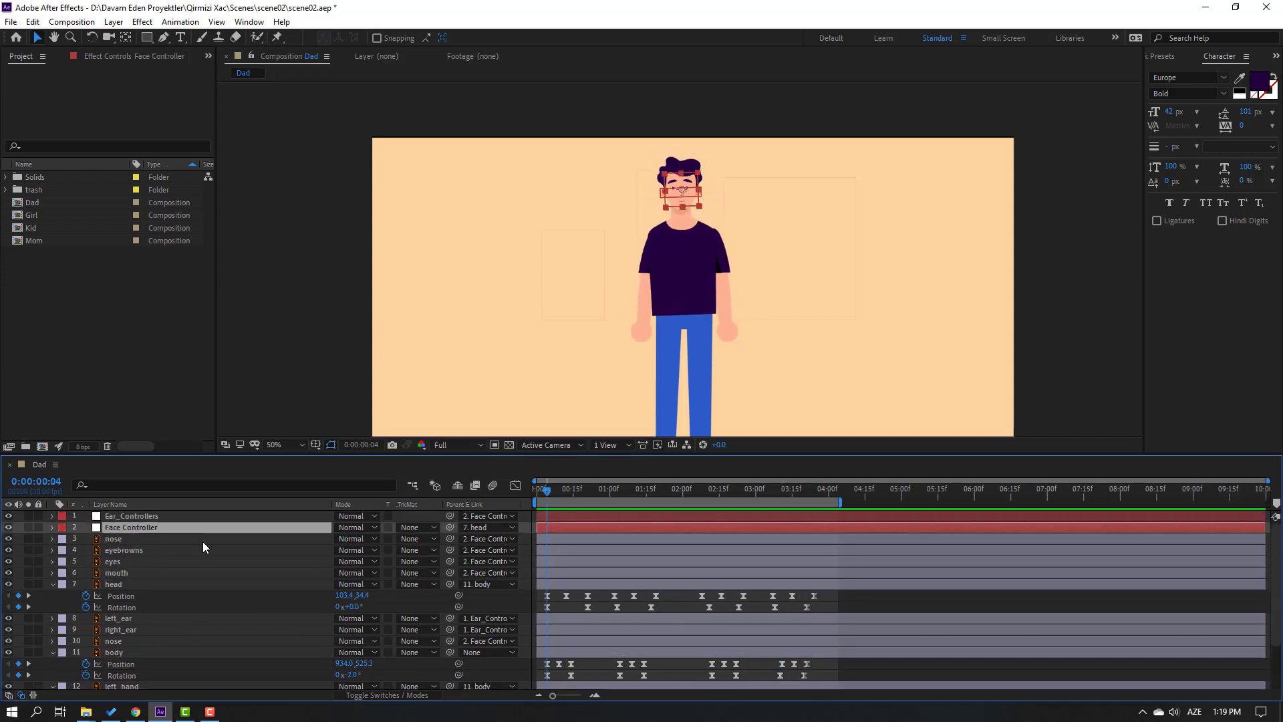
scroll(649, 180, up, 2)
drag(650, 158, 601, 302)
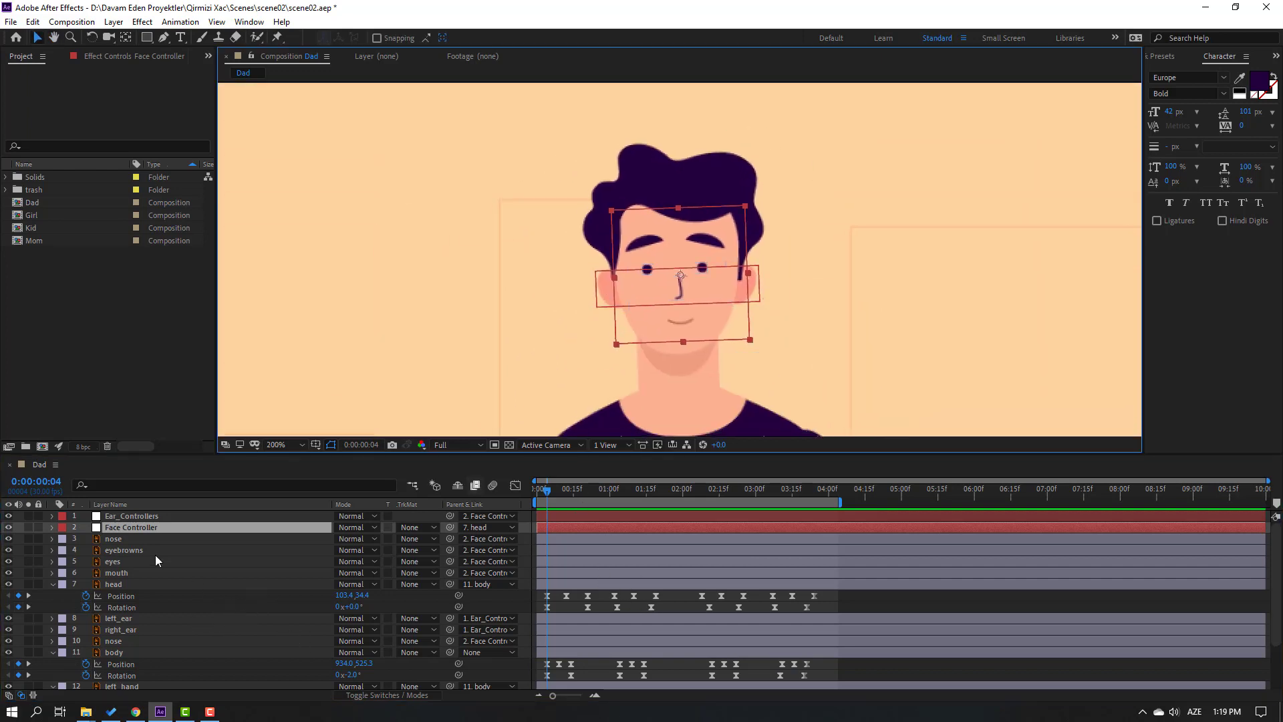
key(p)
click(665, 544)
At 0:00:00:21, move the Face Controller to position 69.4, 106.7 and rotate it to 2°, with a starting Rotation keyframe at 0:00:00:04
drag(553, 500, 588, 499)
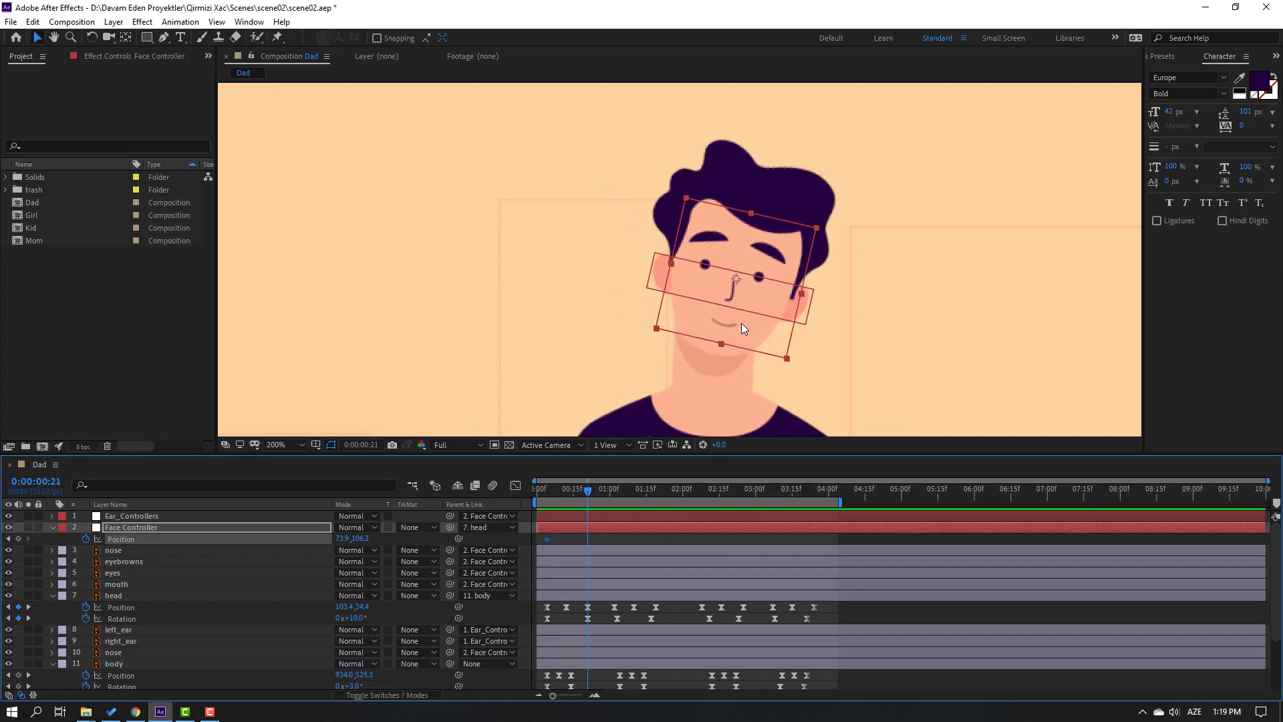
drag(751, 299, 746, 303)
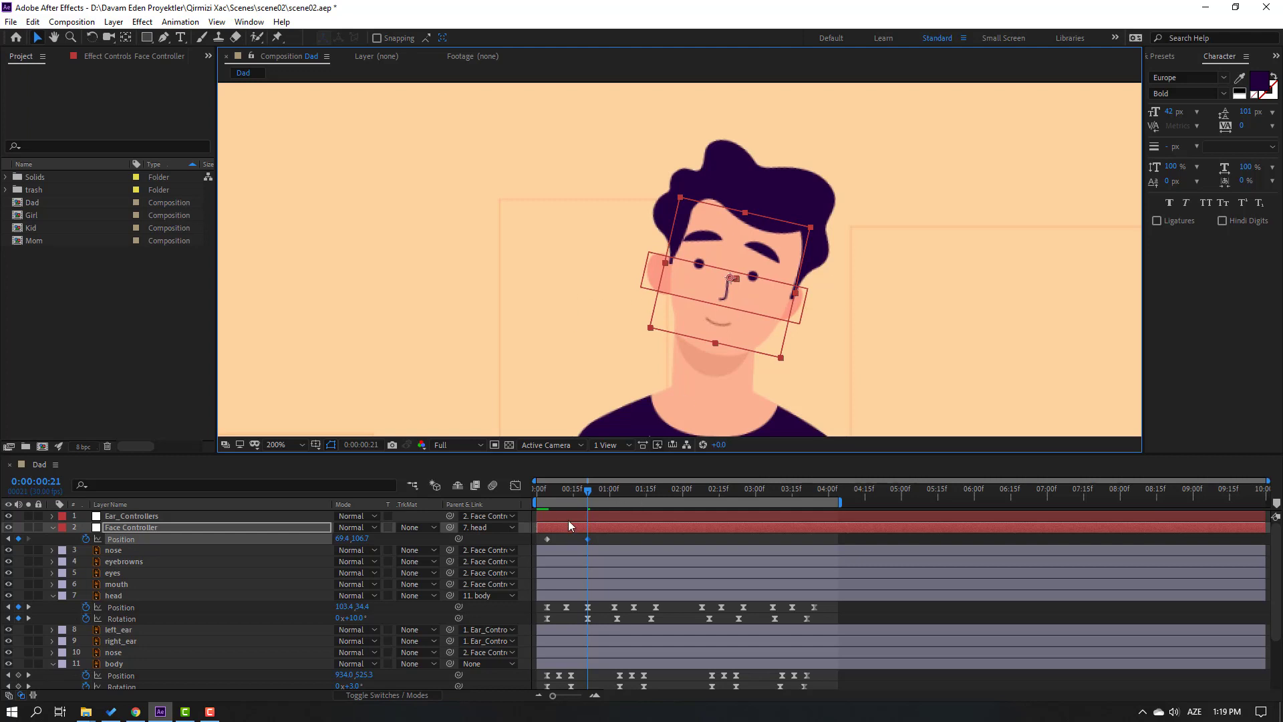
key(shift+r)
mouse_move(573, 491)
mouse_down()
mouse_move(547, 490)
mouse_move(588, 490)
mouse_up()
click(86, 549)
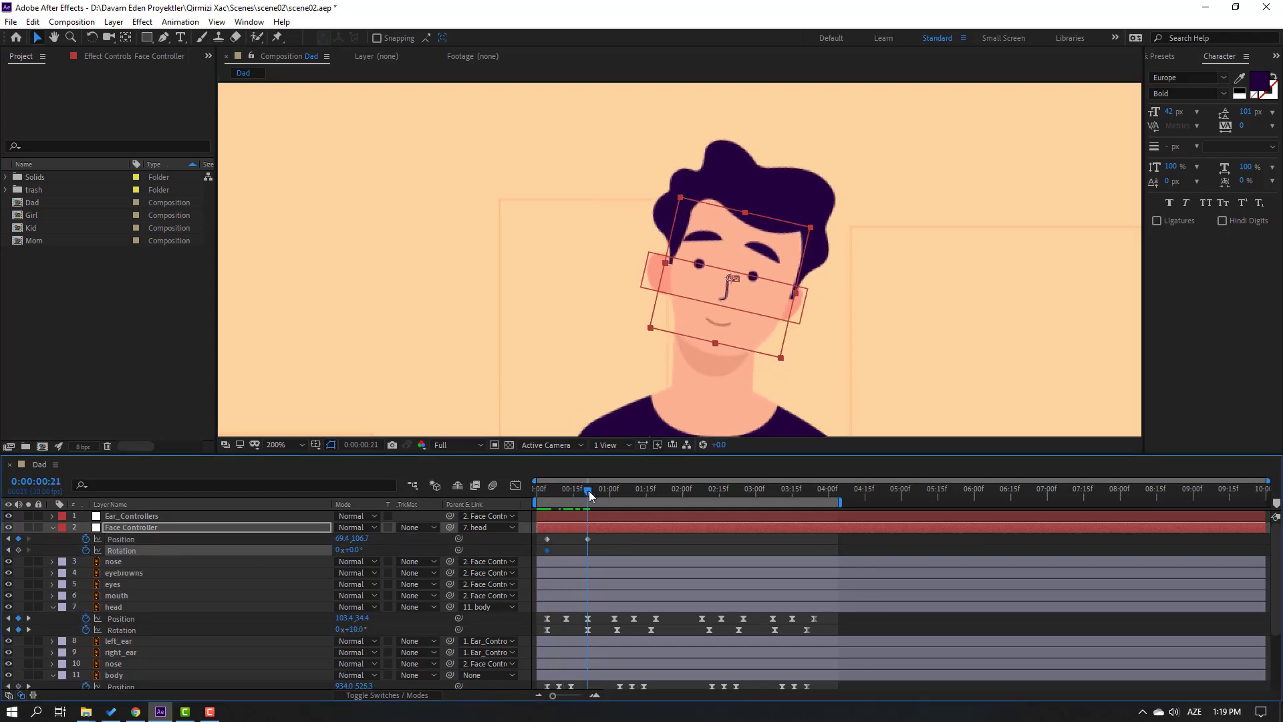
text(10)
key(Return)
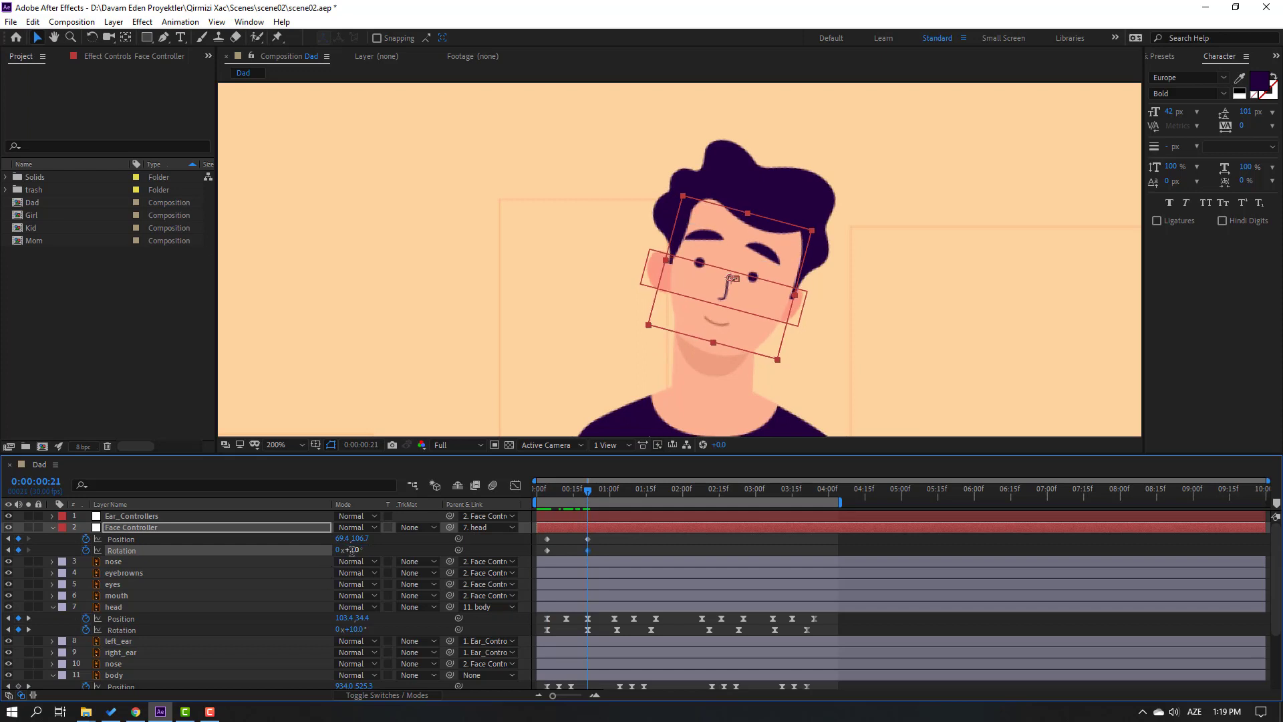
Apply Easy Ease to the Face Controller's first two Position keyframes and first two Rotation keyframes
drag(560, 488, 536, 560)
right_click(547, 552)
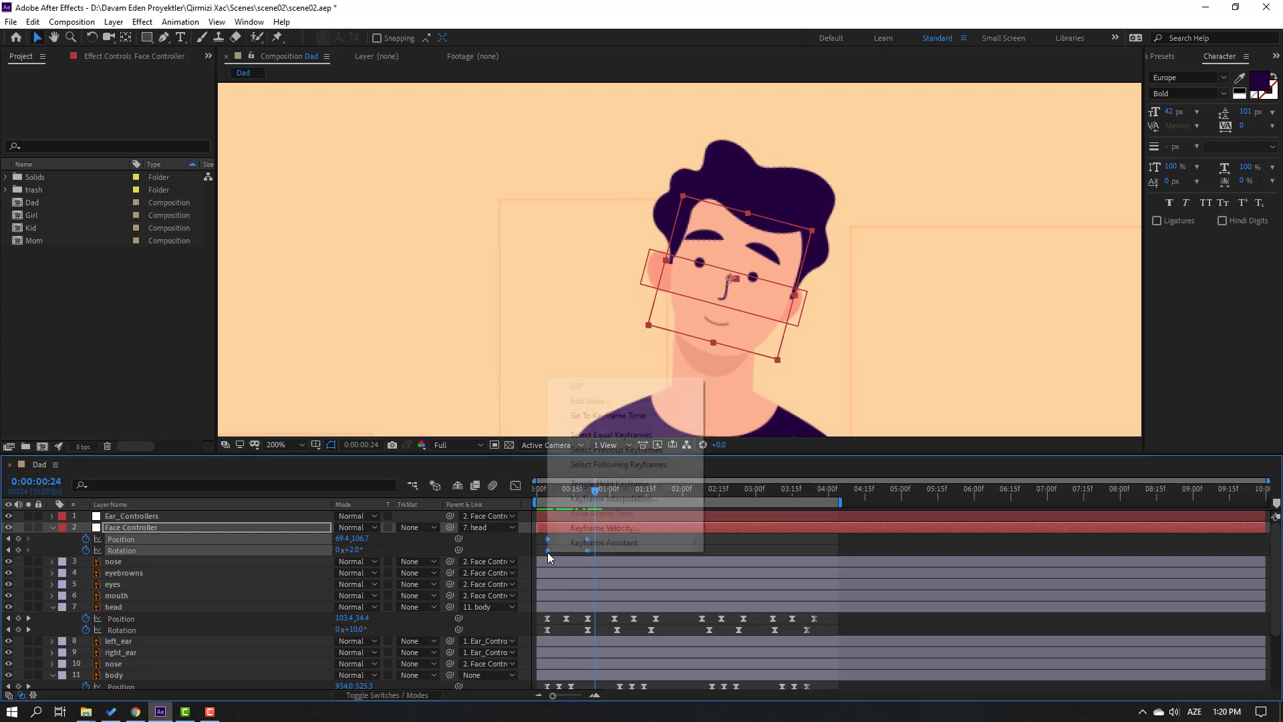
mouse_move(602, 542)
click(734, 589)
Hold the Face Controller's rotation with a keyframe just after one second, and set its rotation to -4° at 0:00:01:16
drag(602, 489, 652, 494)
click(179, 554)
click(18, 549)
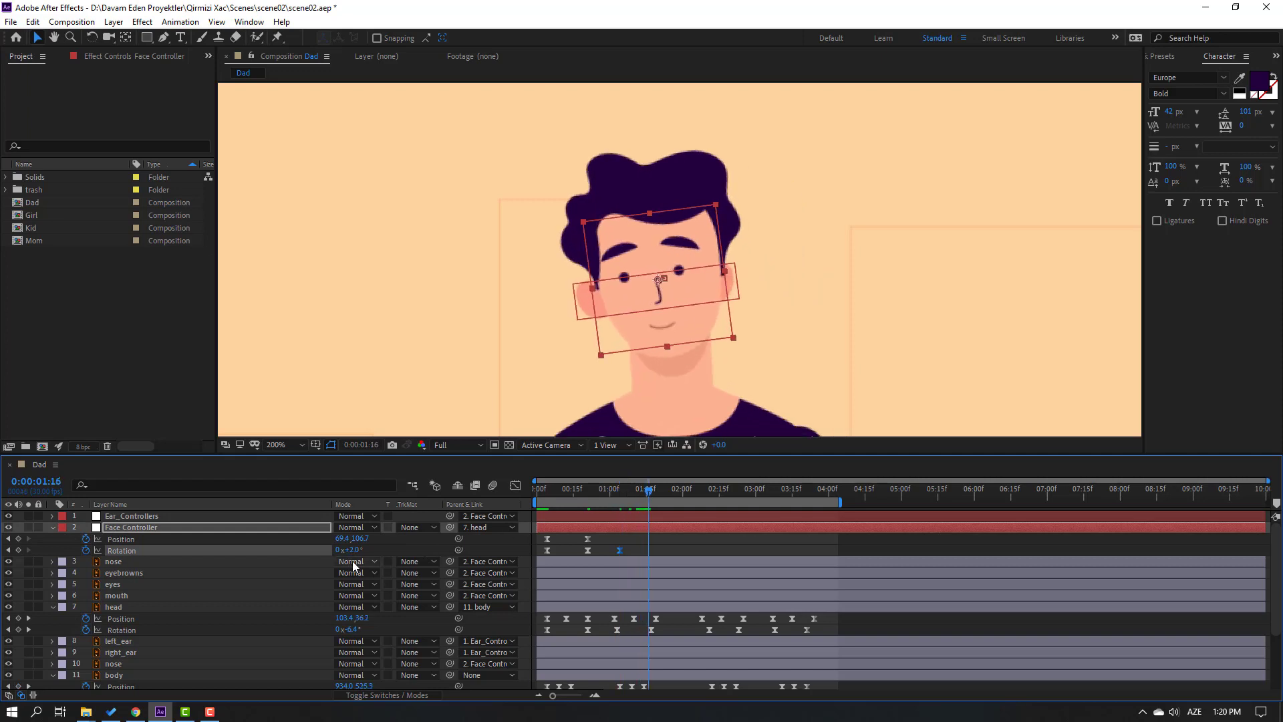
drag(351, 550, 348, 550)
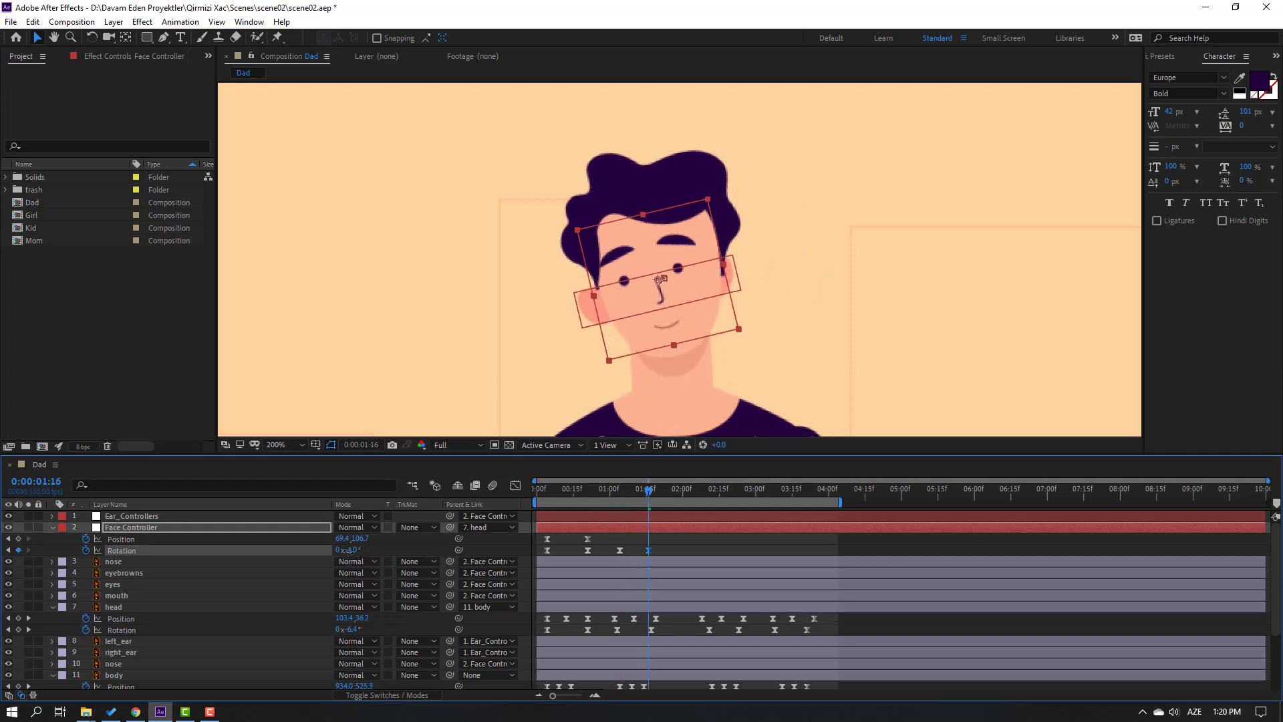
Hold the Face Controller's position just after one second, move it to 75.5, 106.7 at 0:00:01:16, and preview the face movement
mouse_move(632, 489)
mouse_down()
mouse_move(616, 490)
mouse_move(648, 490)
mouse_up()
click(19, 538)
drag(632, 294, 641, 294)
drag(604, 490, 612, 488)
key(space)
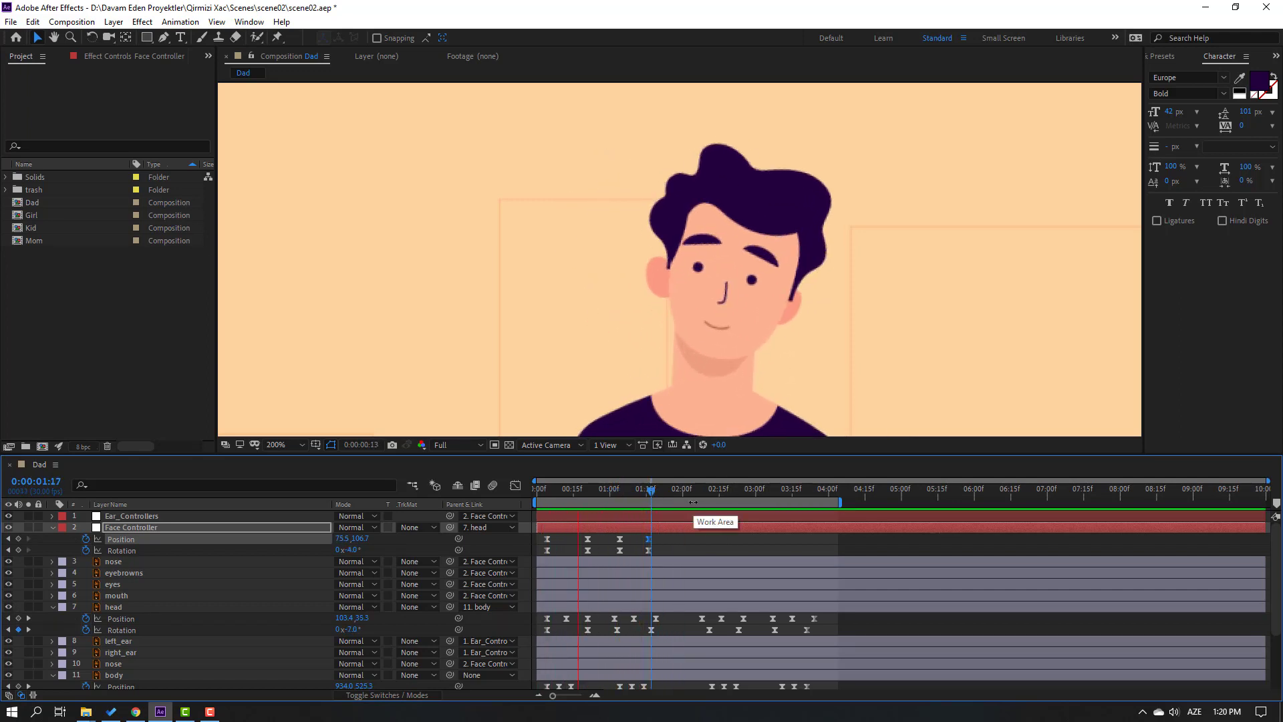
Hold the Face Controller's keyframes at 0:00:02:10, and set position 76.5, 106.7 and rotation 3° at 0:00:02:24
mouse_move(666, 496)
mouse_down()
mouse_move(700, 492)
mouse_move(676, 499)
mouse_up()
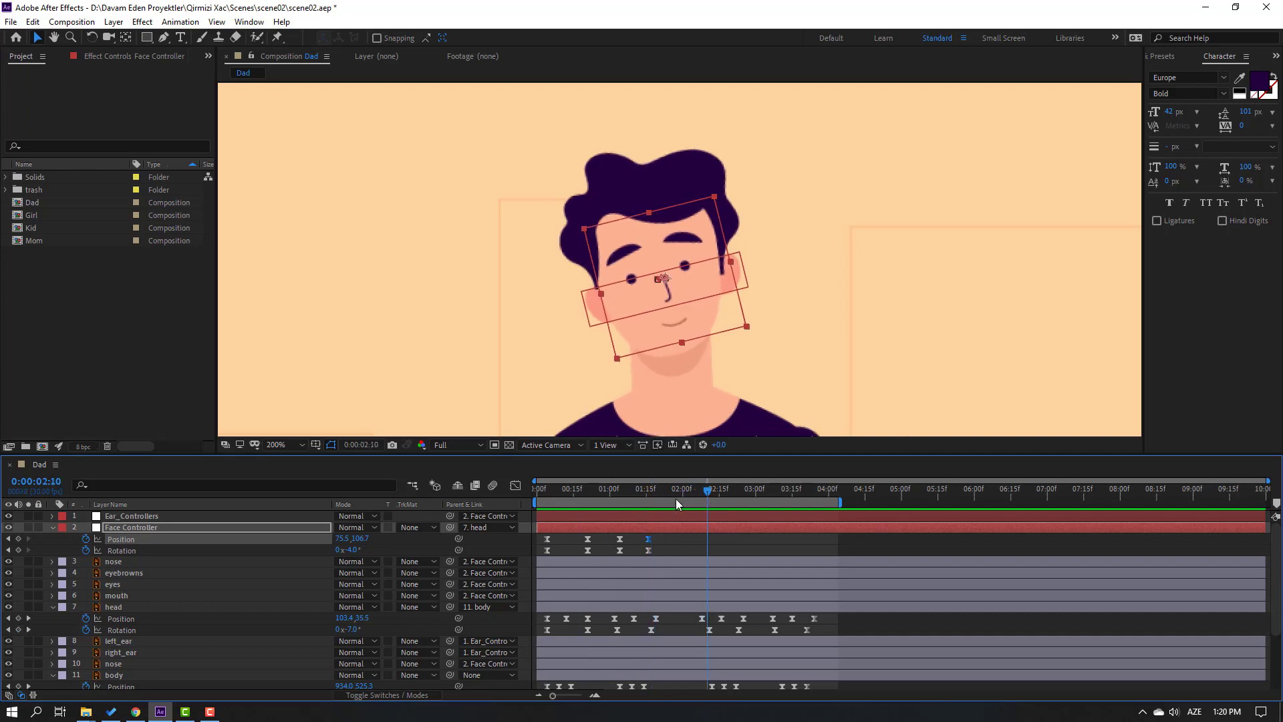
click(18, 538)
drag(721, 493, 740, 493)
click(305, 547)
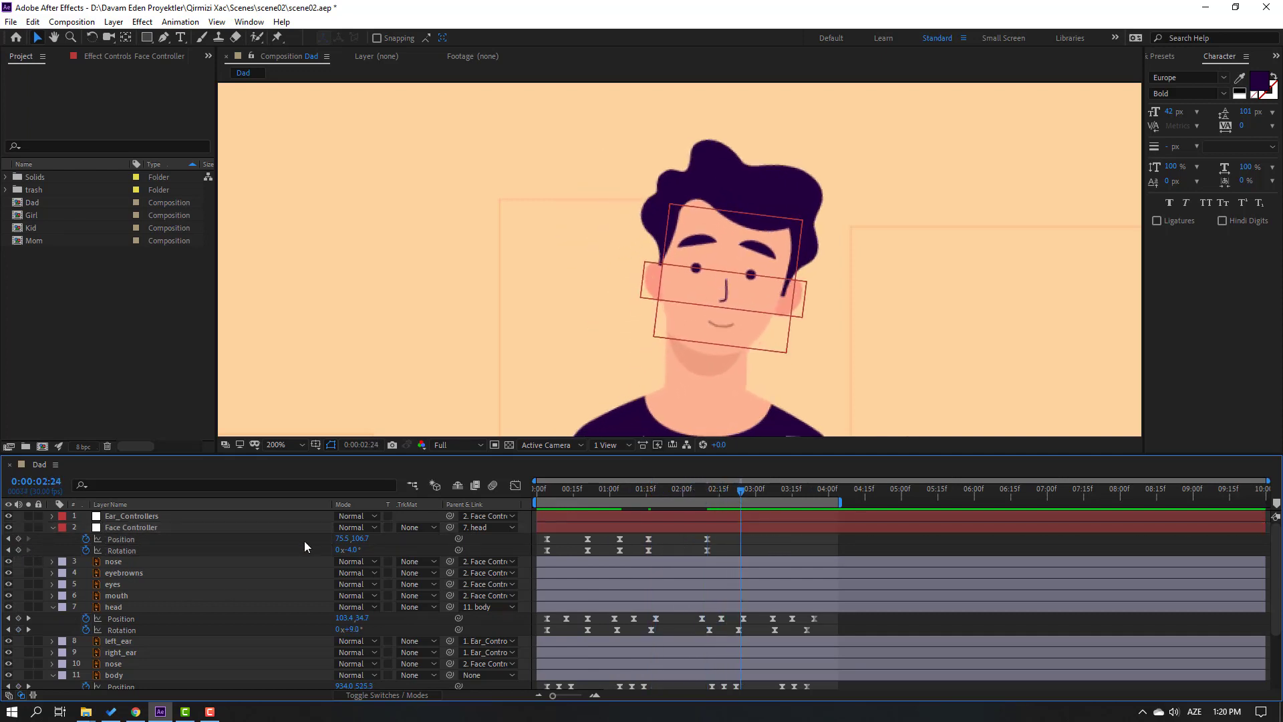
drag(352, 549, 342, 541)
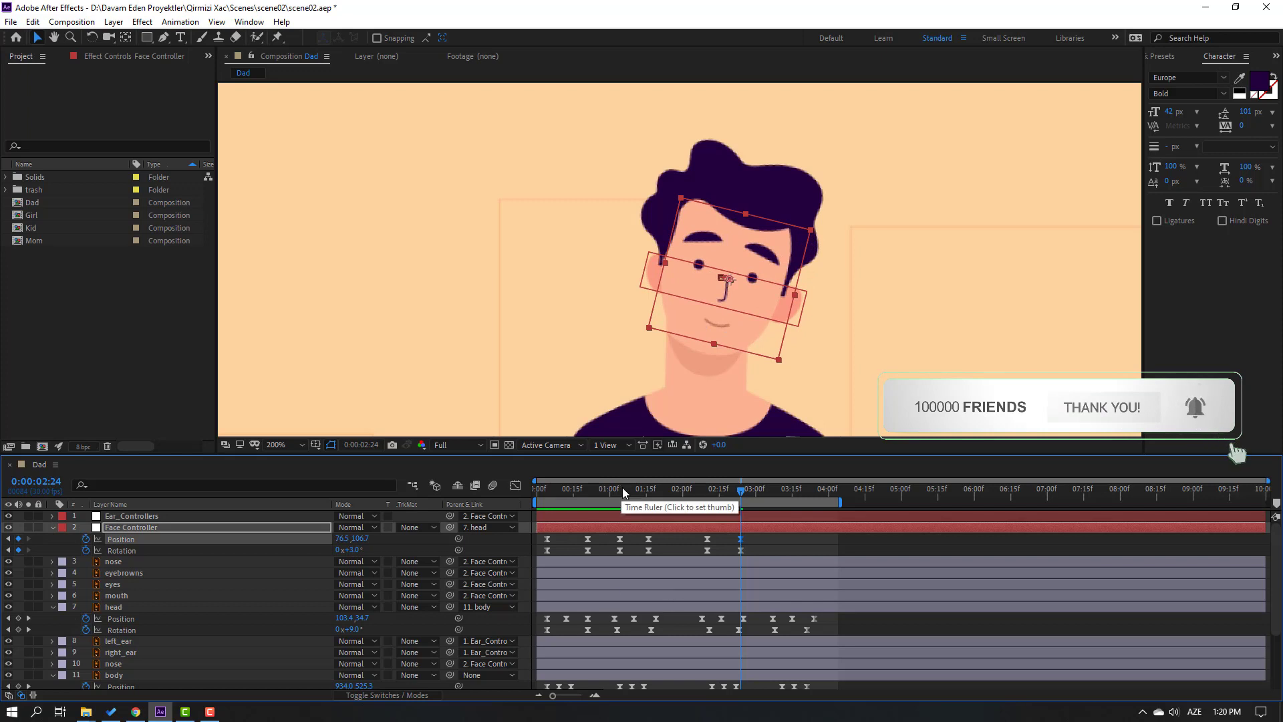
Add holding Position and Rotation keyframes to the Face Controller at 0:00:03:09
drag(623, 487, 777, 491)
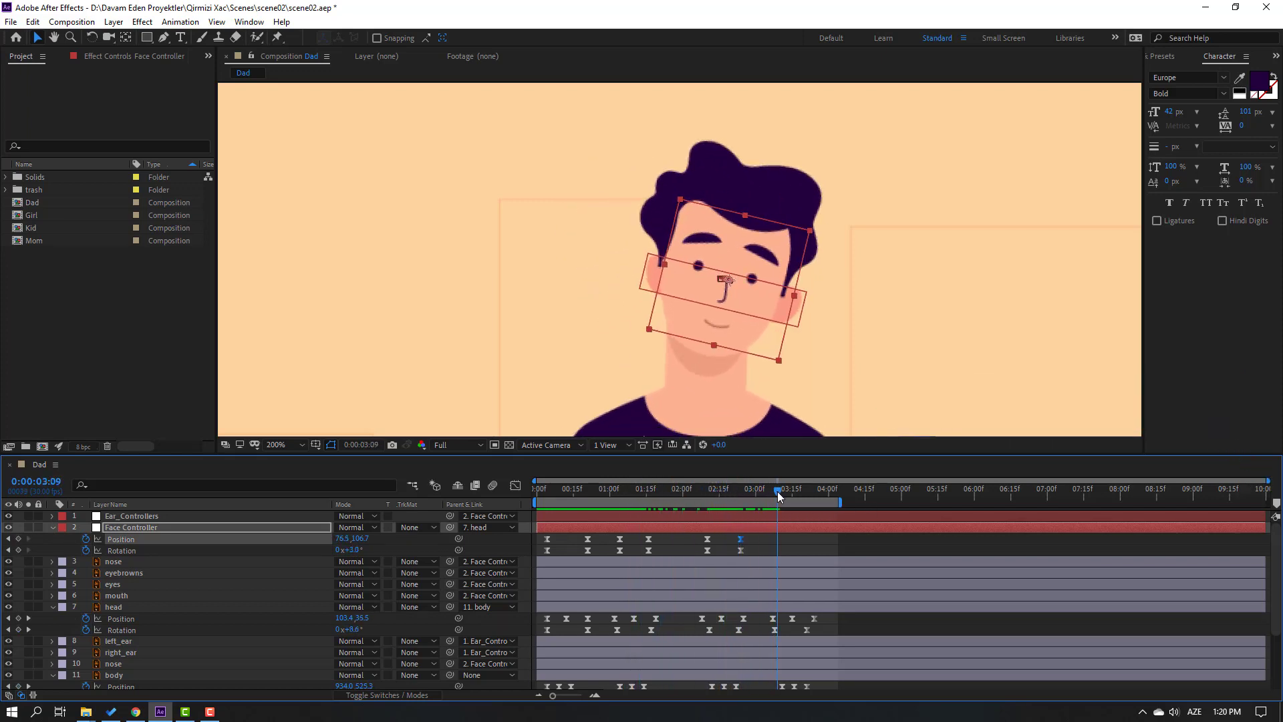
click(18, 550)
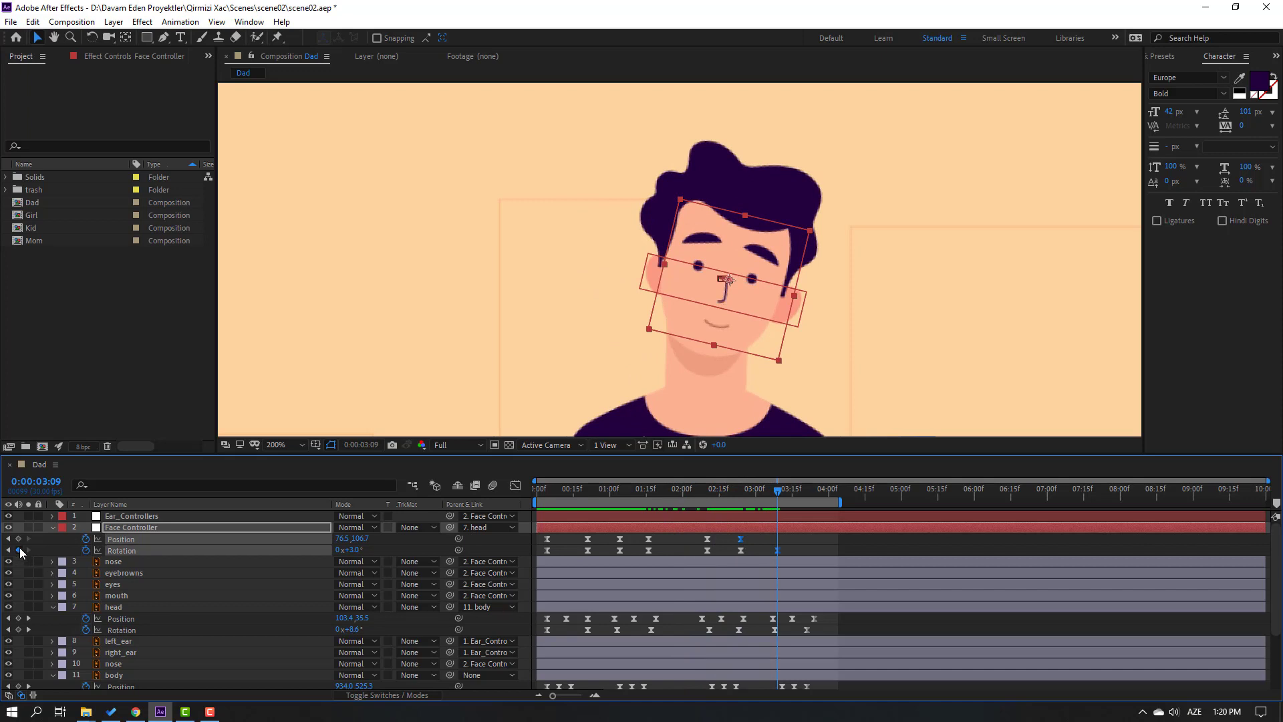
click(18, 538)
Paste the Face Controller's starting Position and Rotation keyframes at 0:00:03:24 and preview the animation
drag(795, 492, 814, 491)
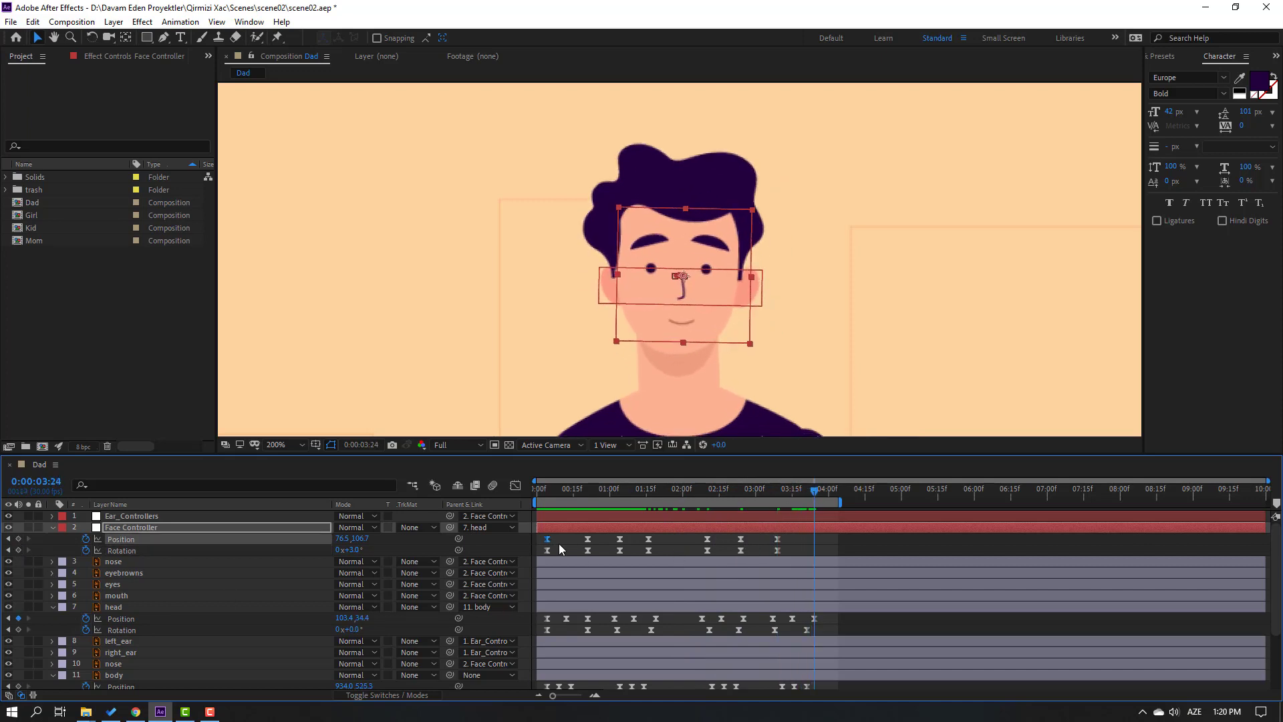
key(ctrl+v)
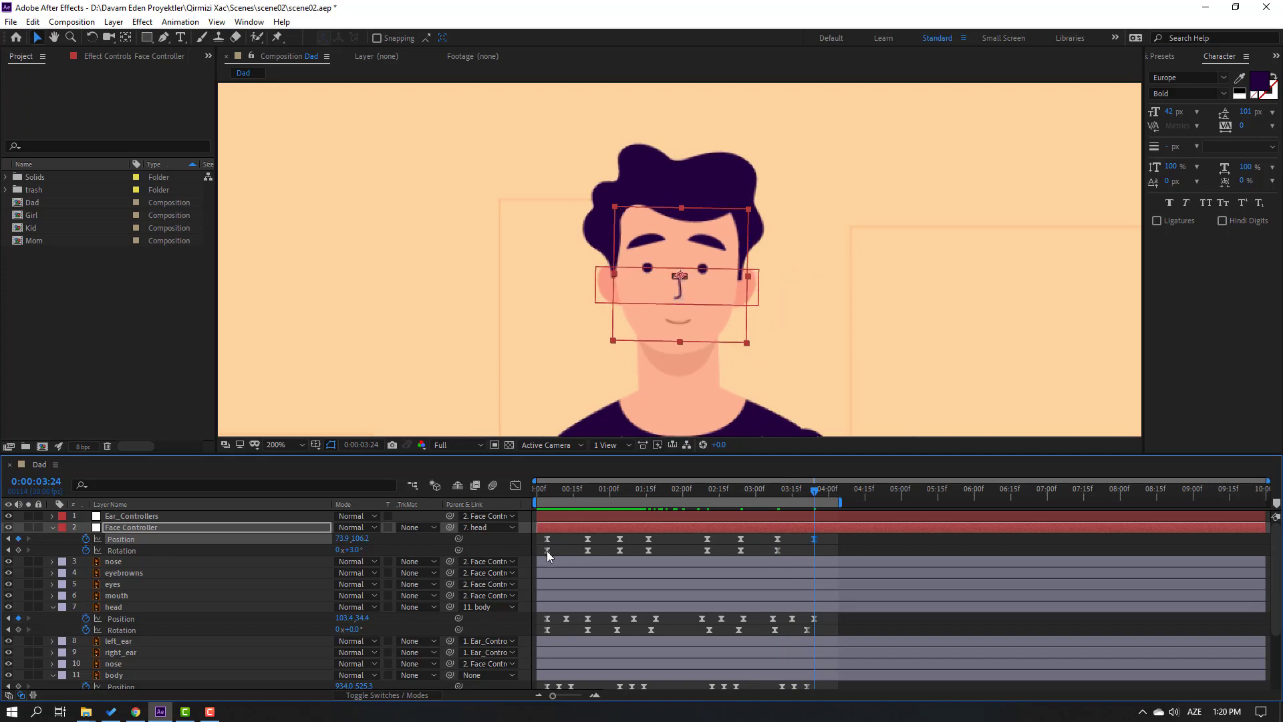
click(546, 550)
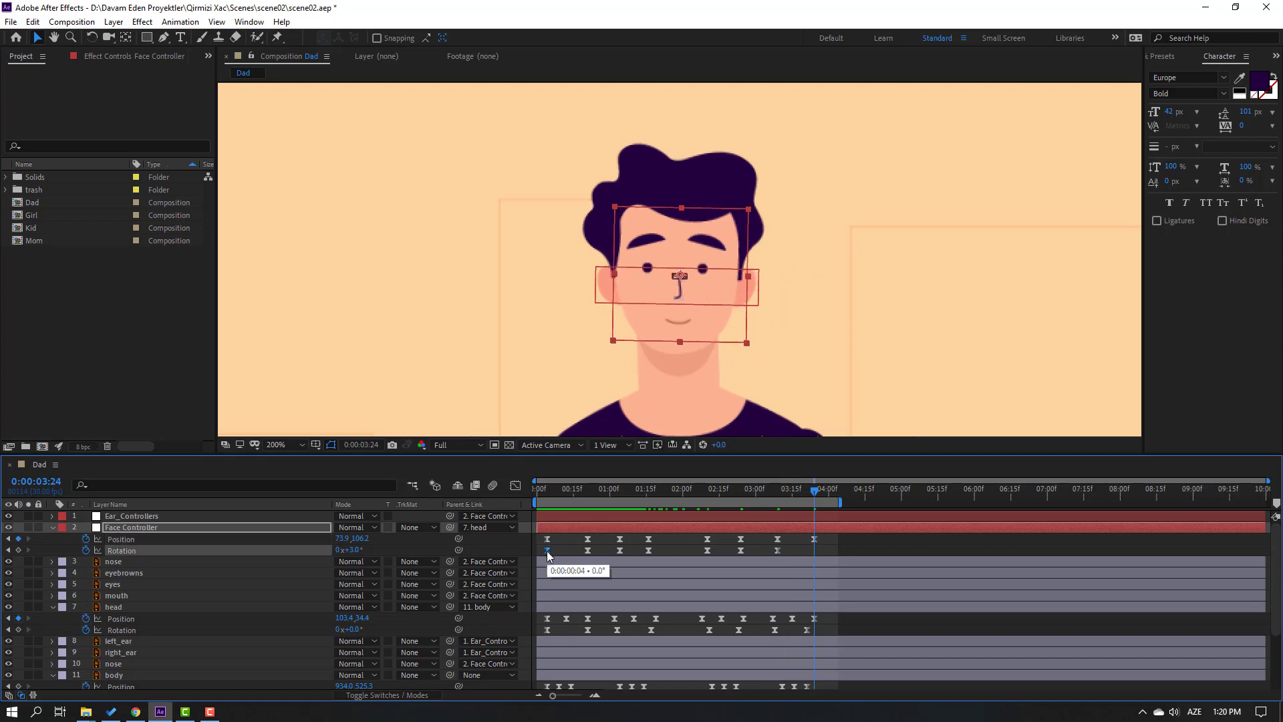
key(ctrl+v)
scroll(705, 298, down, 1)
key(space)
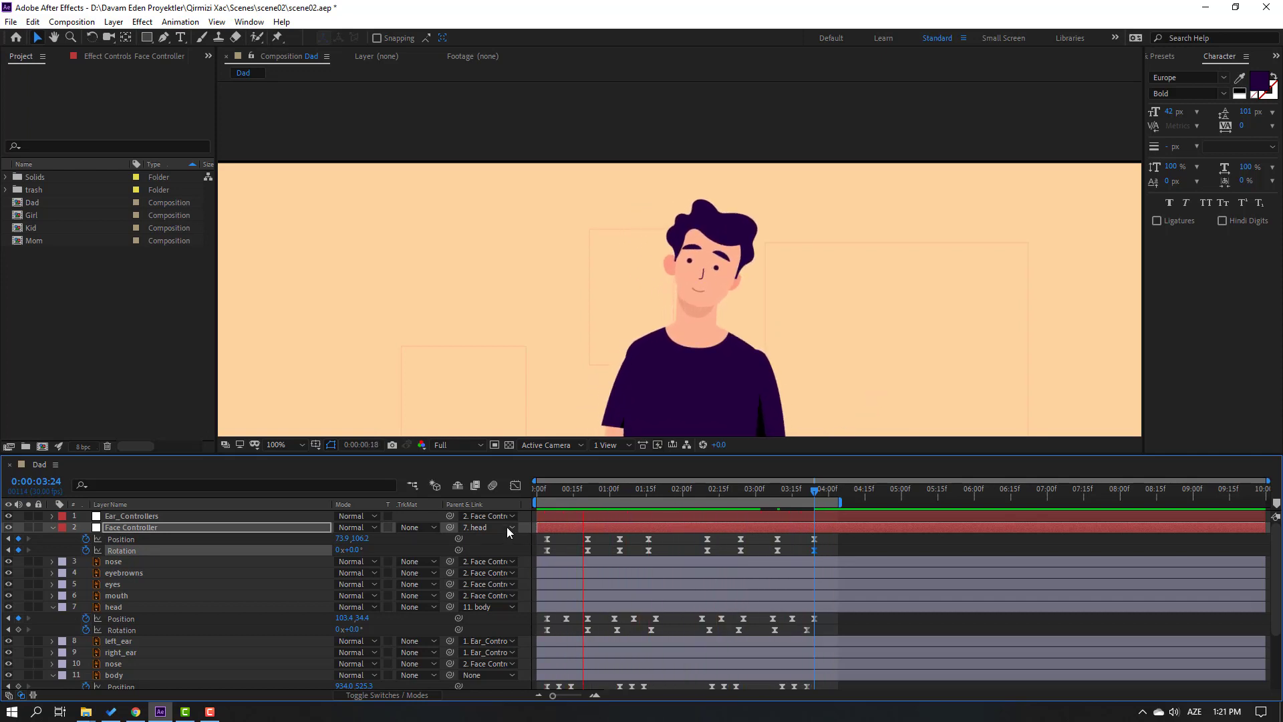
Add a Scale keyframe to the eyes layer at 0:00:00:04
drag(552, 491, 547, 491)
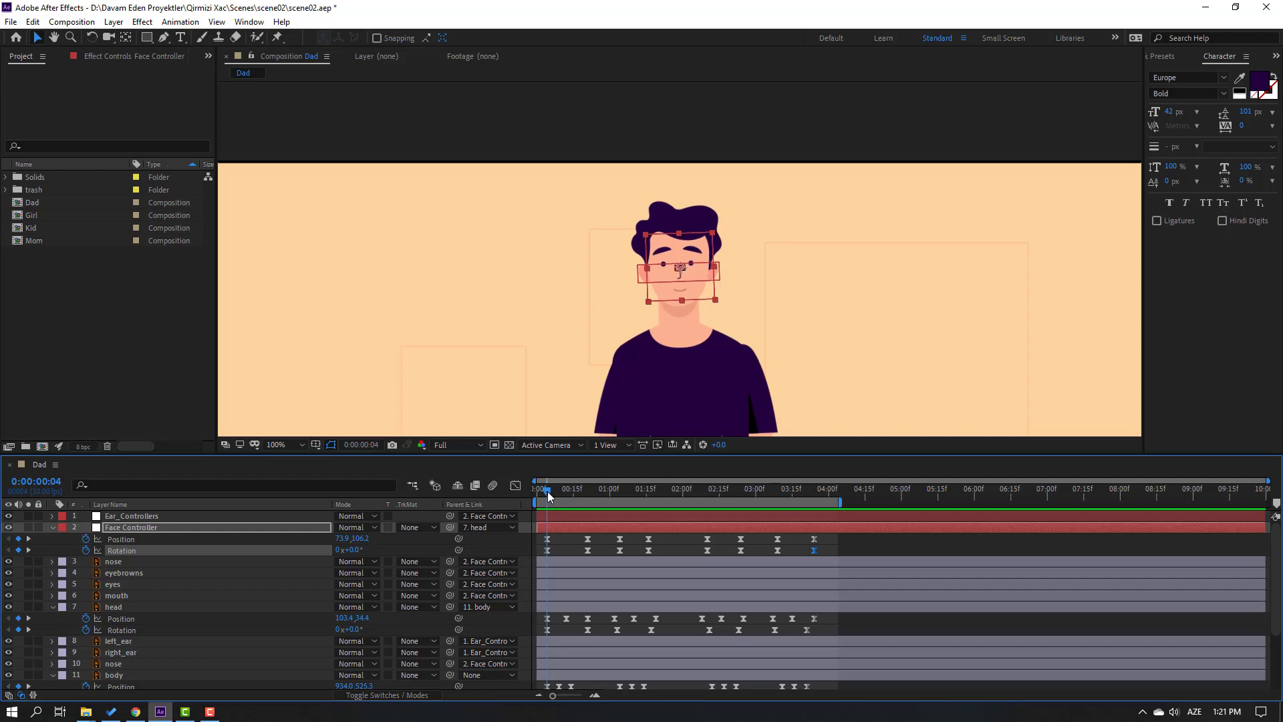
click(122, 585)
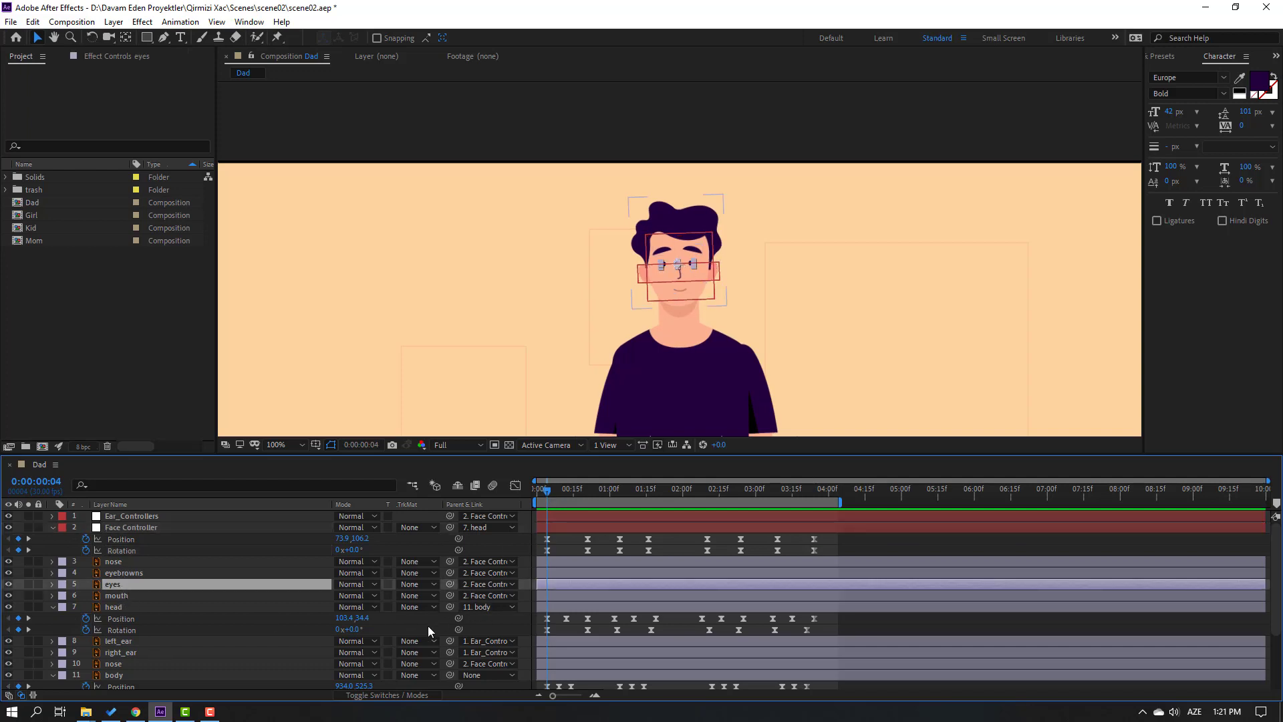
key(s)
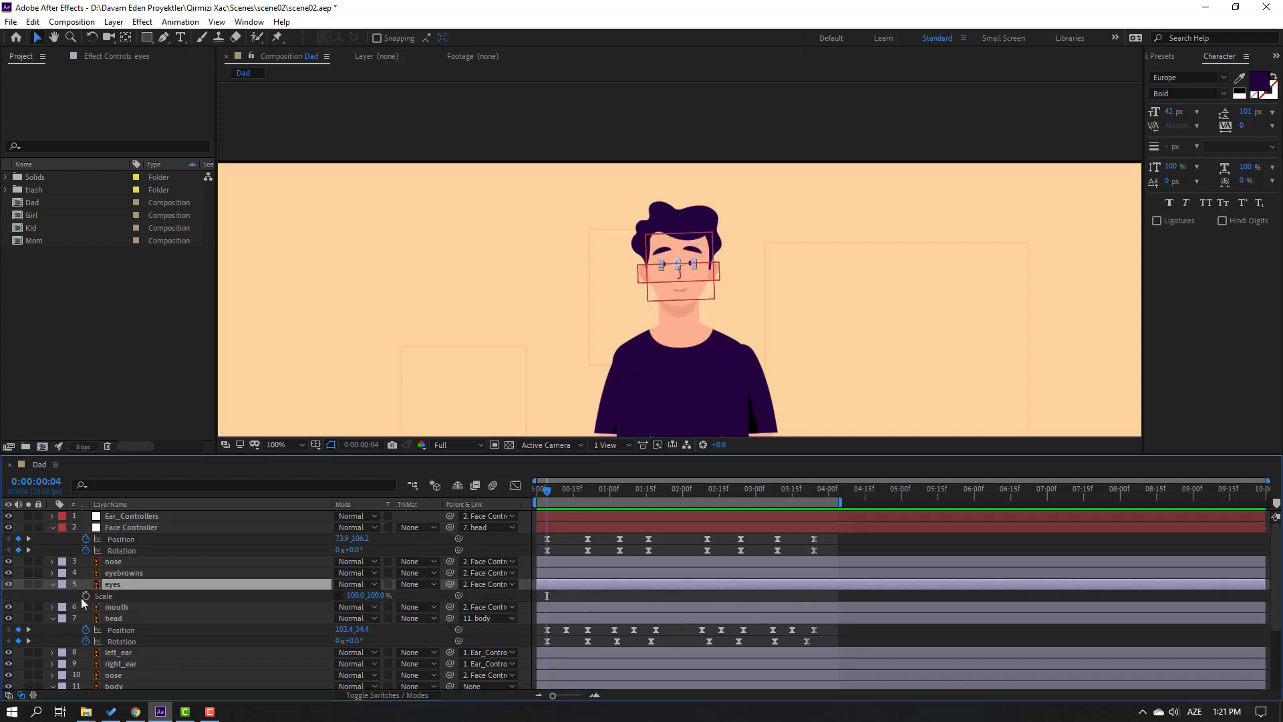
click(85, 596)
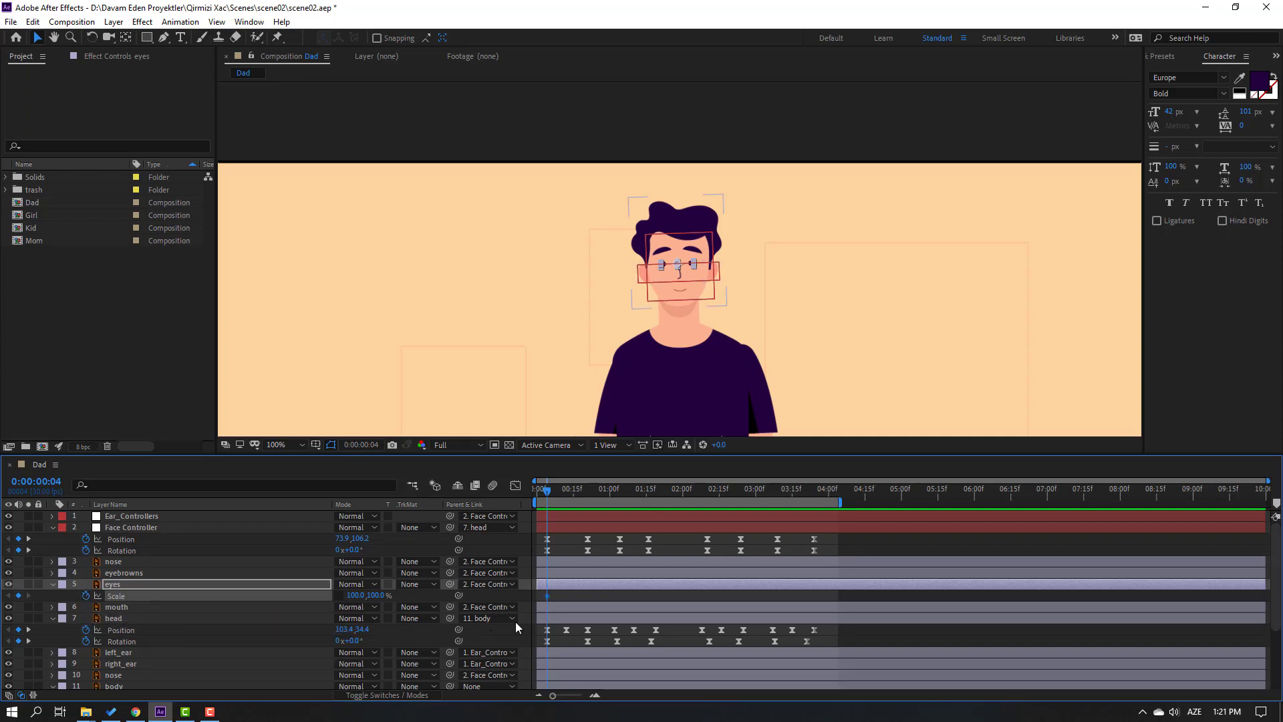
At 0:00:00:07, close the eyes by setting their vertical scale to 5% while keeping the width at 100%
key(Page_Down)
key(Page_Down)
key(Page_Down)
scroll(696, 286, up, 4)
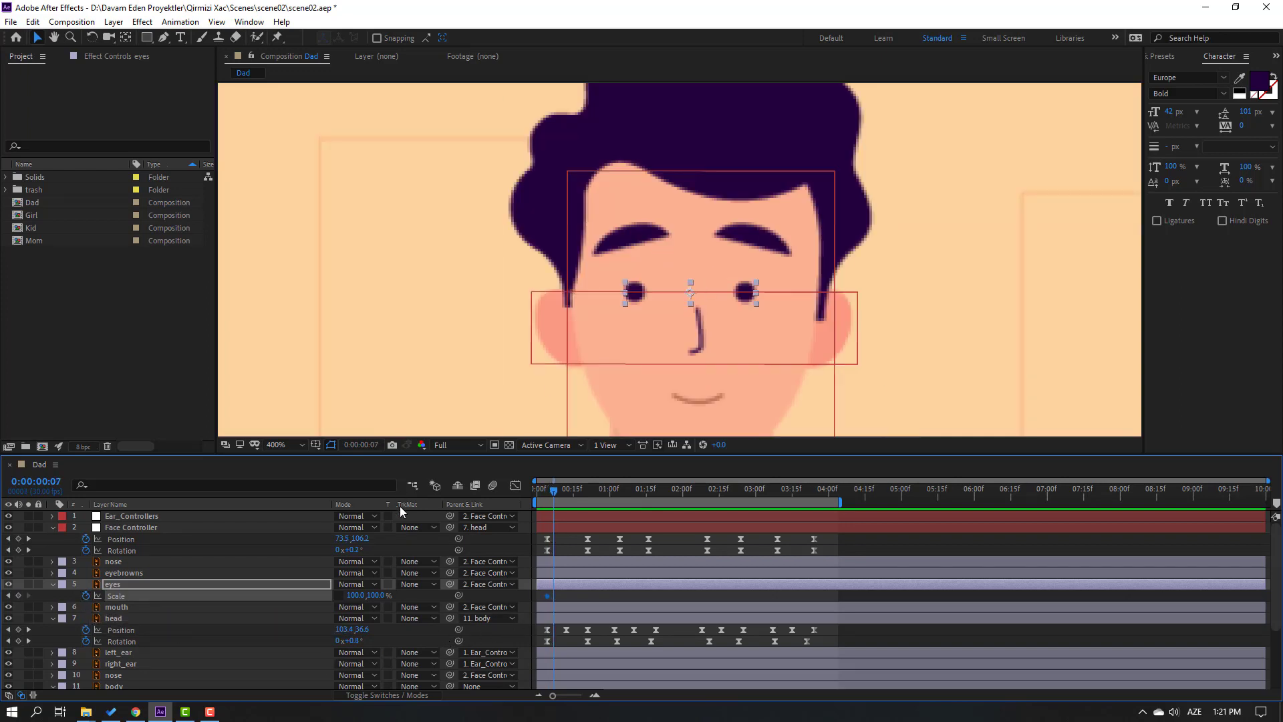
text(5)
key(Return)
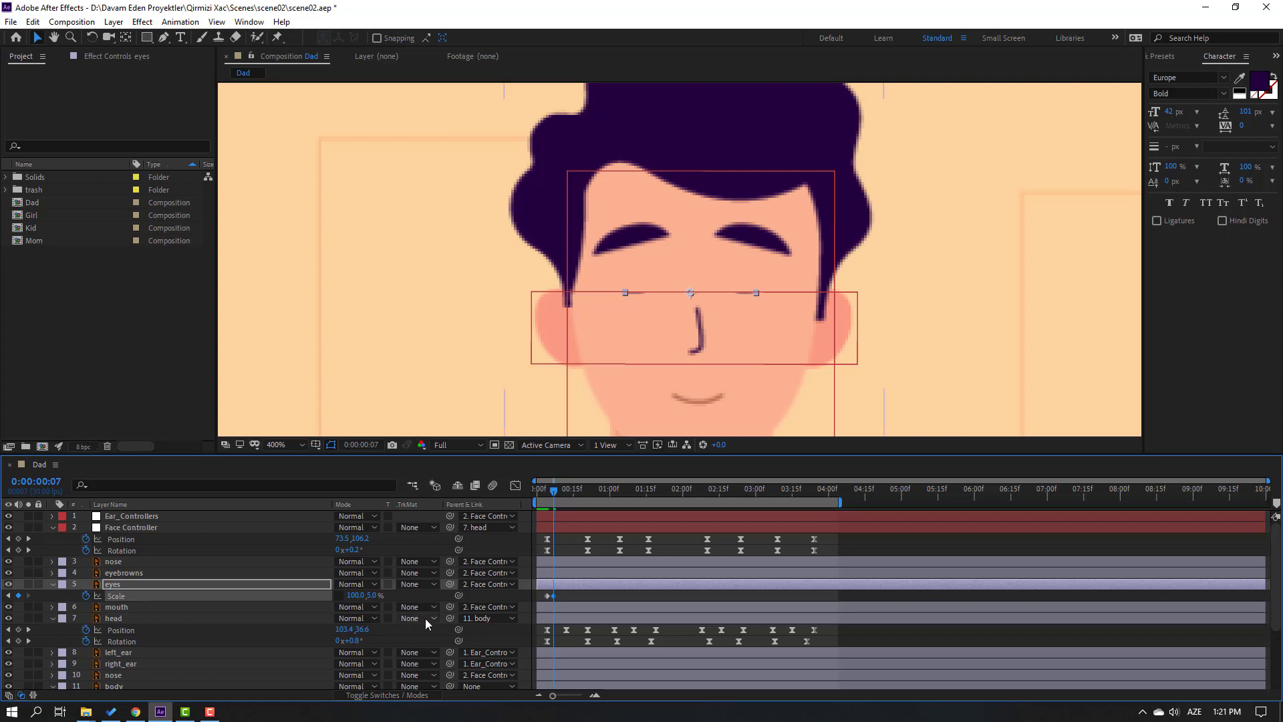
Reopen the eyes with a 100% Scale keyframe at 0:00:00:10 and apply Easy Ease to the three blink keyframes
key(Page_Down)
key(Page_Down)
key(Page_Down)
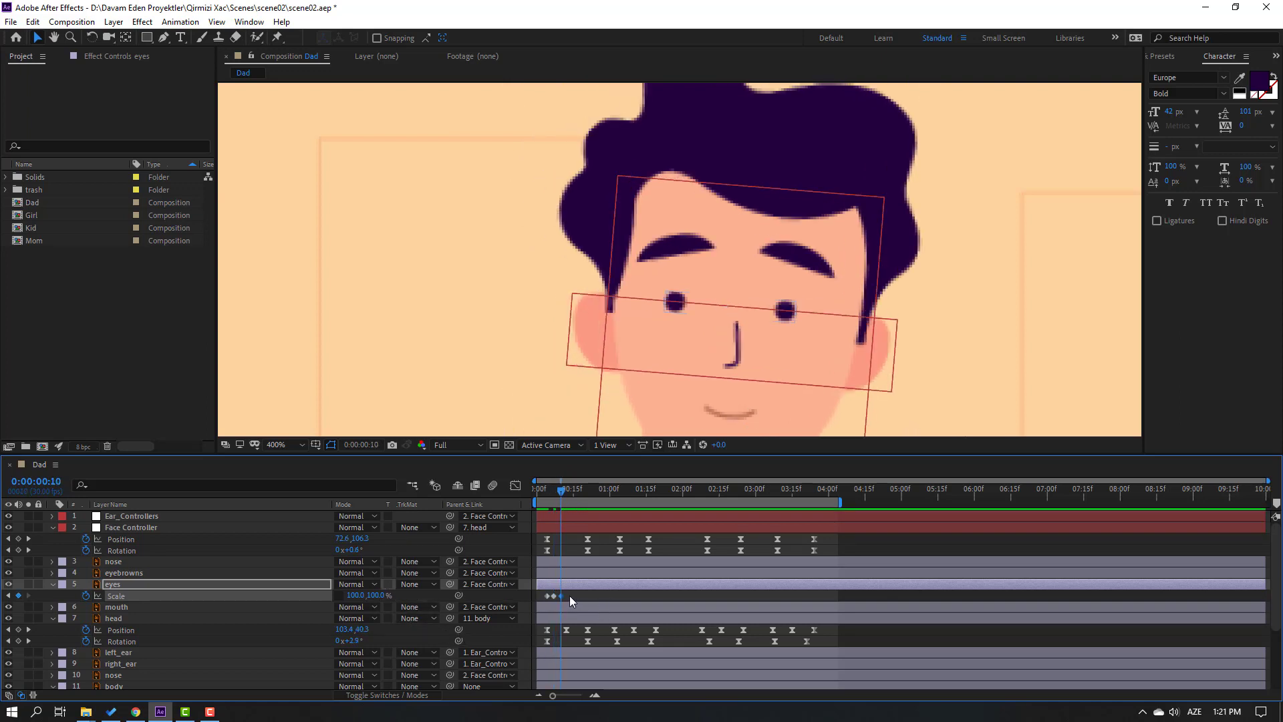
right_click(552, 596)
mouse_move(577, 590)
click(779, 498)
Copy the three blink keyframes to 0:00:01:02 and three further points up to the last body dip, and preview the blinking
drag(560, 495, 608, 497)
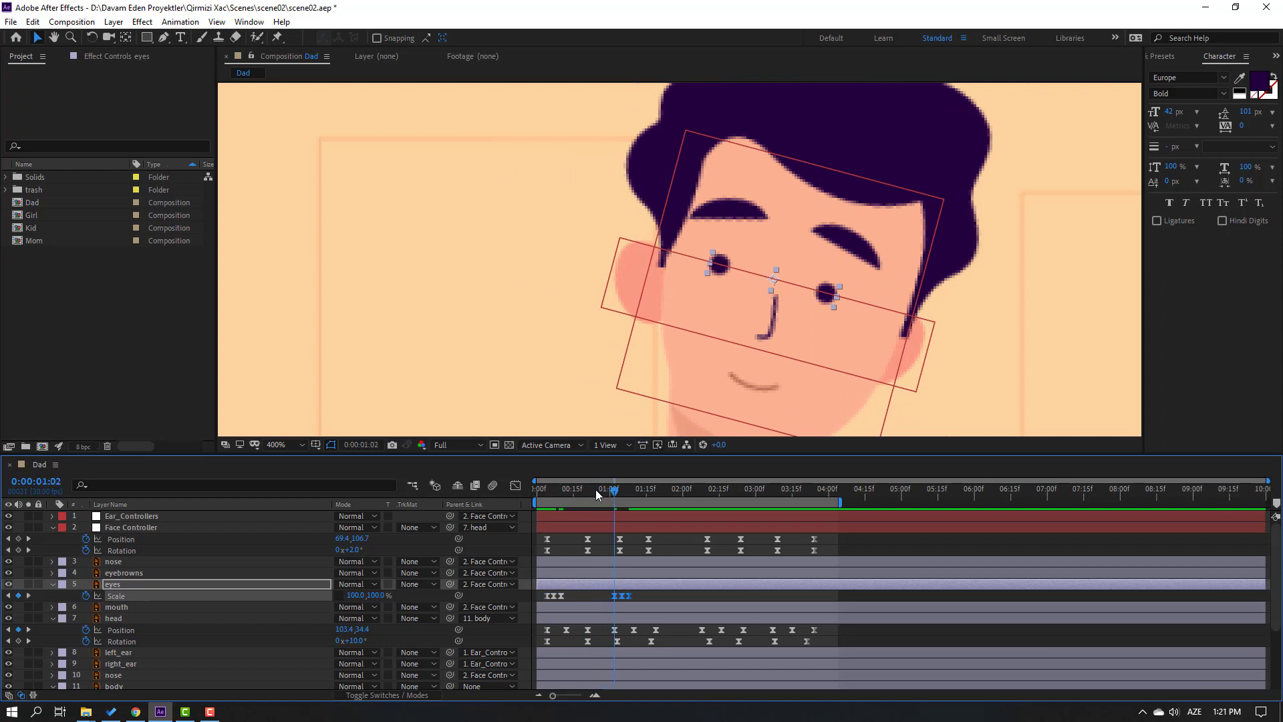
drag(614, 492, 782, 491)
key(ctrl+v)
click(614, 493)
key(ctrl+v)
key(ctrl+v)
scroll(801, 307, down, 2)
key(space)
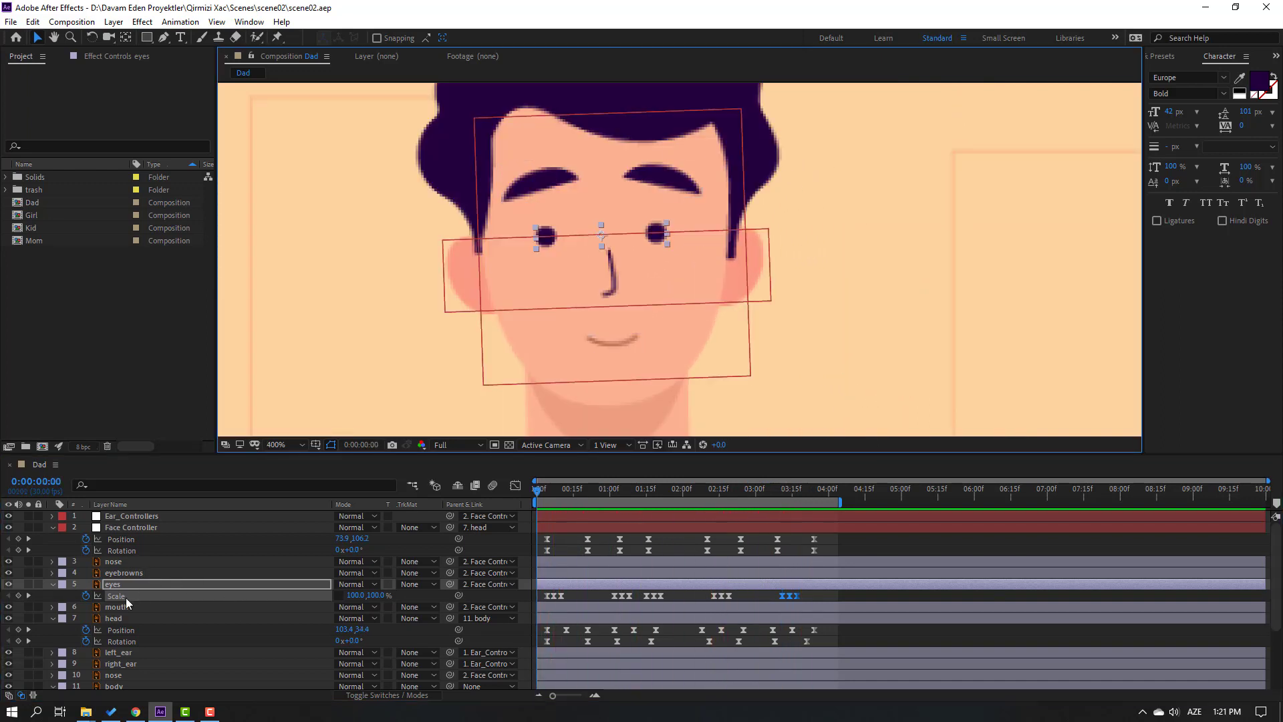
Add a Position keyframe to the eyebrowns layer at 0:00:00:05
scroll(168, 583, down, 1)
click(121, 546)
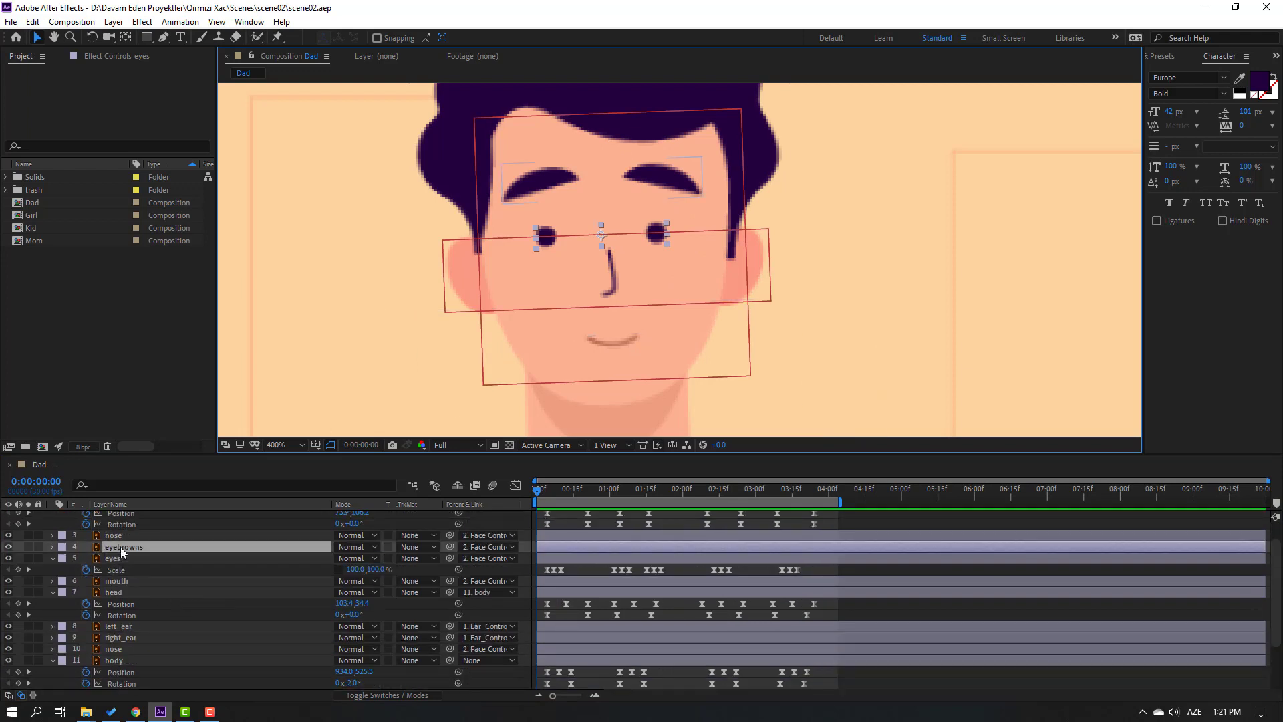
click(549, 493)
key(p)
click(86, 559)
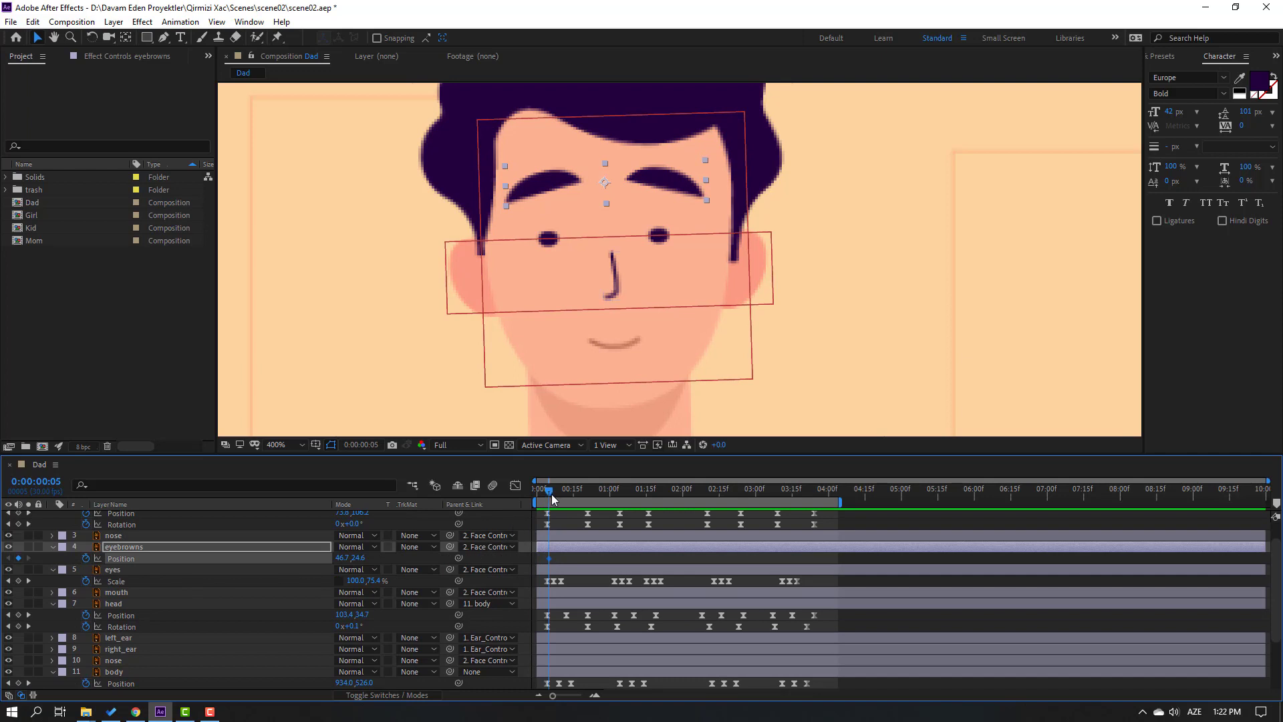
At 0:00:00:11, lower the eyebrows to position 46.7, 31.6 and apply Easy Ease to both Position keyframes
drag(551, 495, 565, 496)
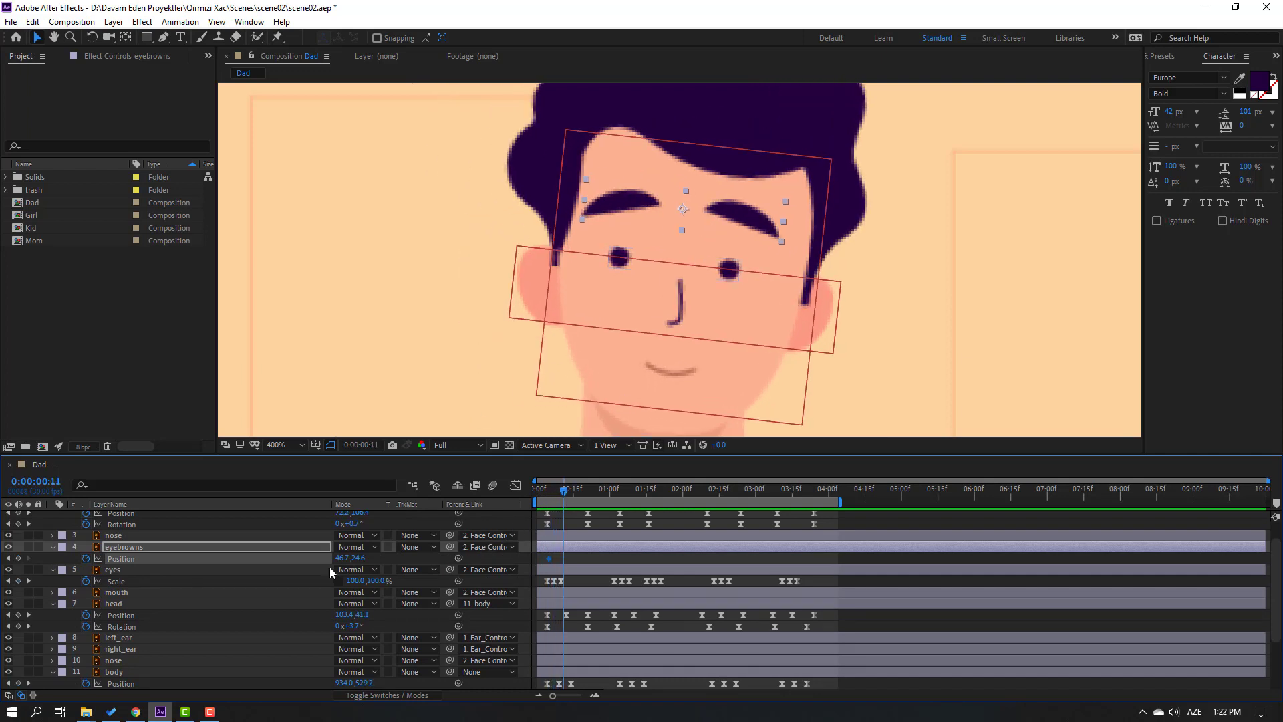
drag(359, 560, 364, 558)
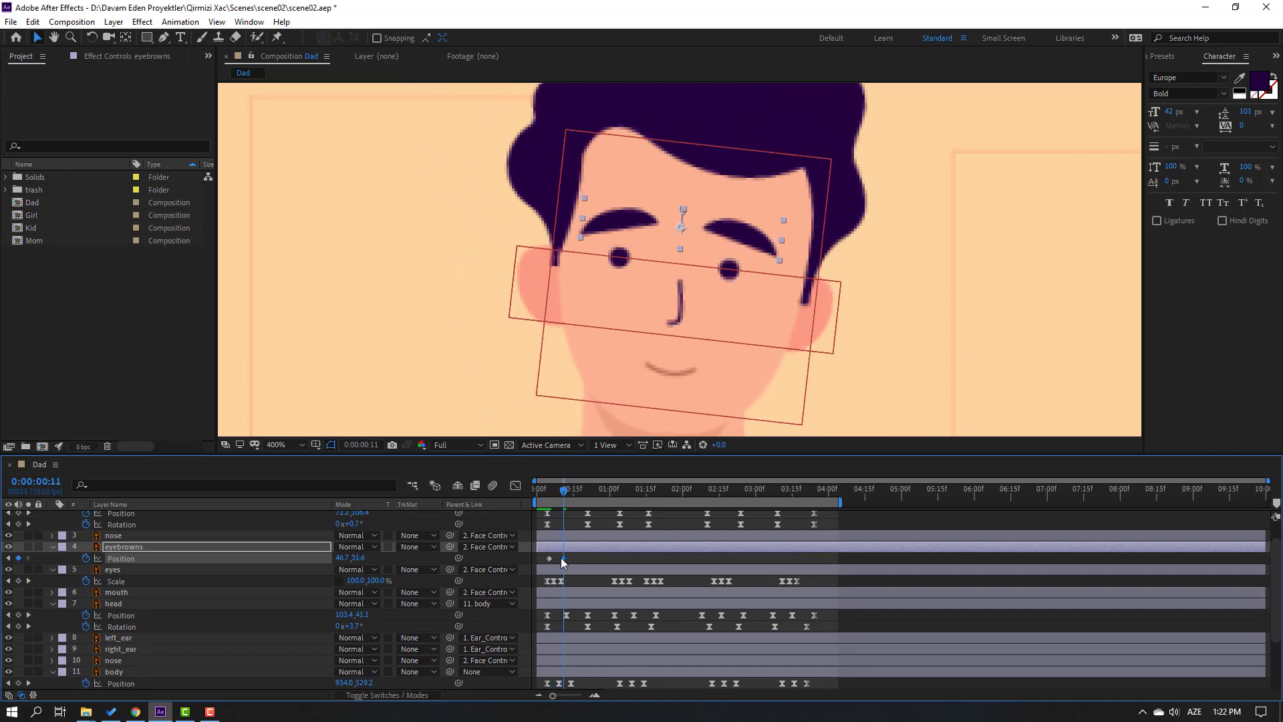
drag(541, 564, 543, 563)
right_click(547, 559)
mouse_move(641, 546)
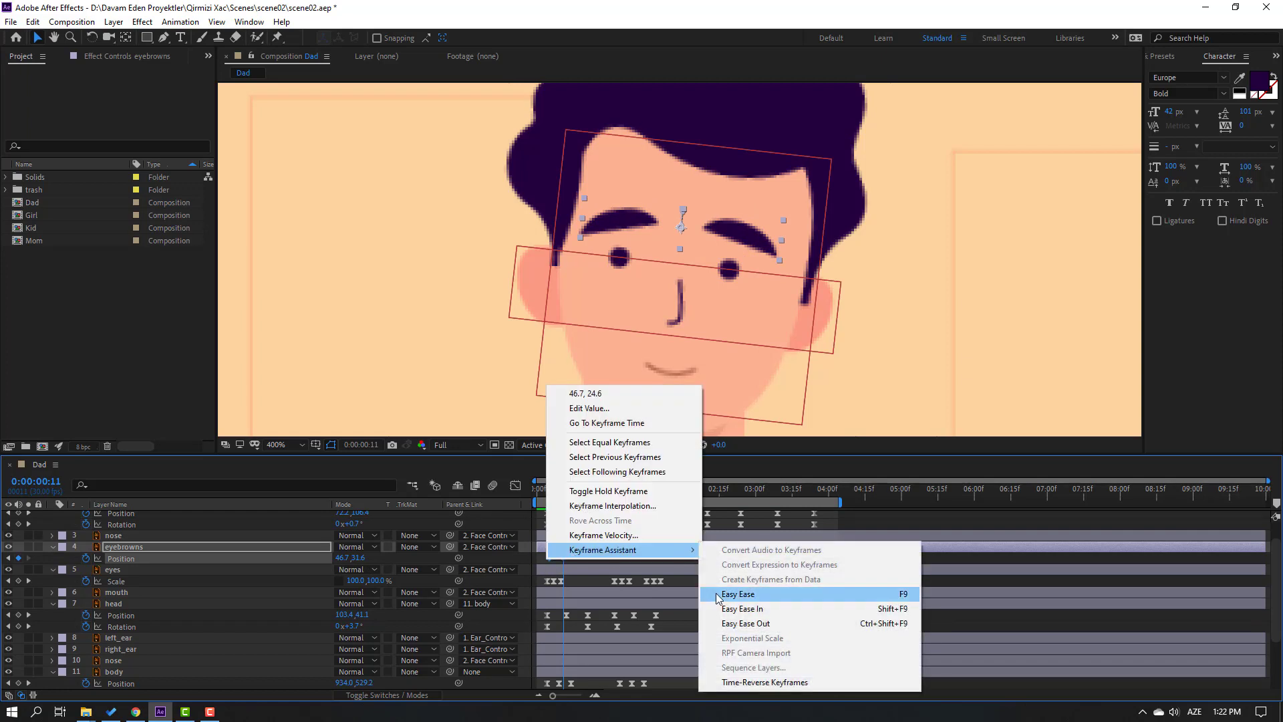
click(749, 594)
Hold the lowered eyebrows with a Position keyframe at about 0:00:01:10, and raise them to 46.7, 24.6 at 0:00:01:18
drag(612, 495, 646, 495)
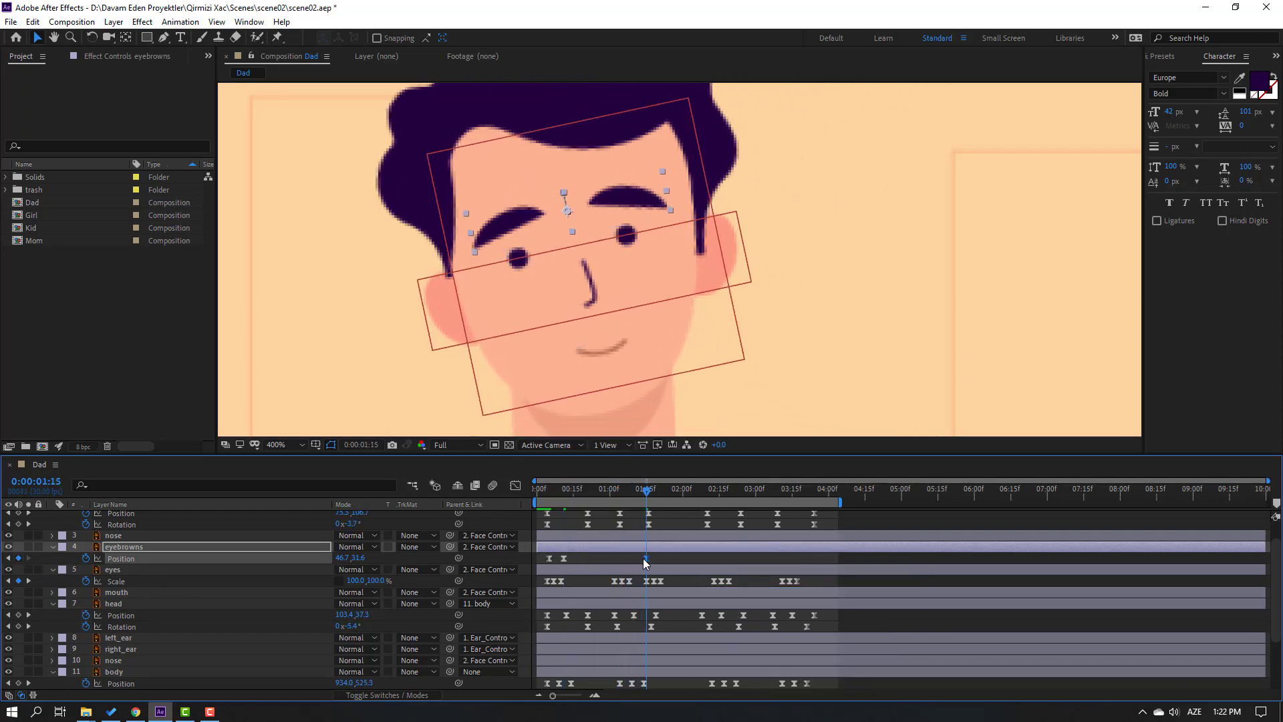
drag(655, 495, 655, 496)
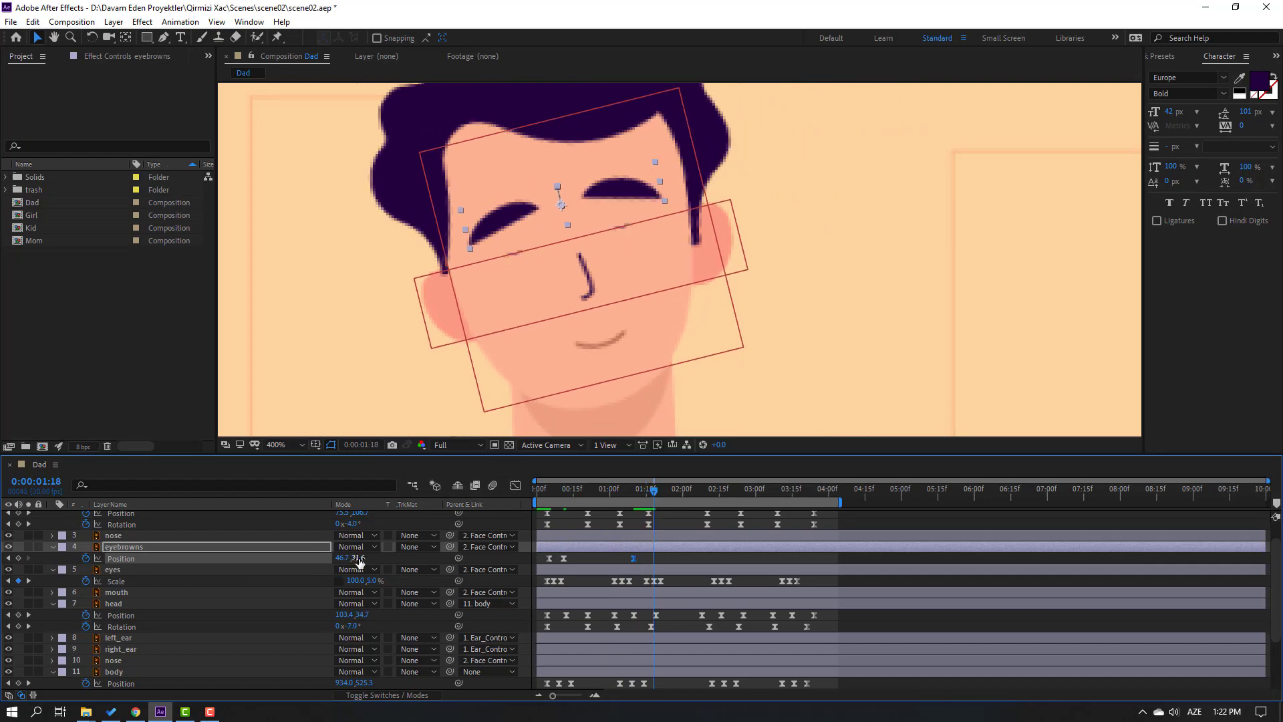
drag(359, 560, 355, 560)
Hold the raised eyebrows with a Position keyframe at 0:00:02:11, and lower them to 46.7, 38.6 at 0:00:02:19
drag(617, 491, 708, 501)
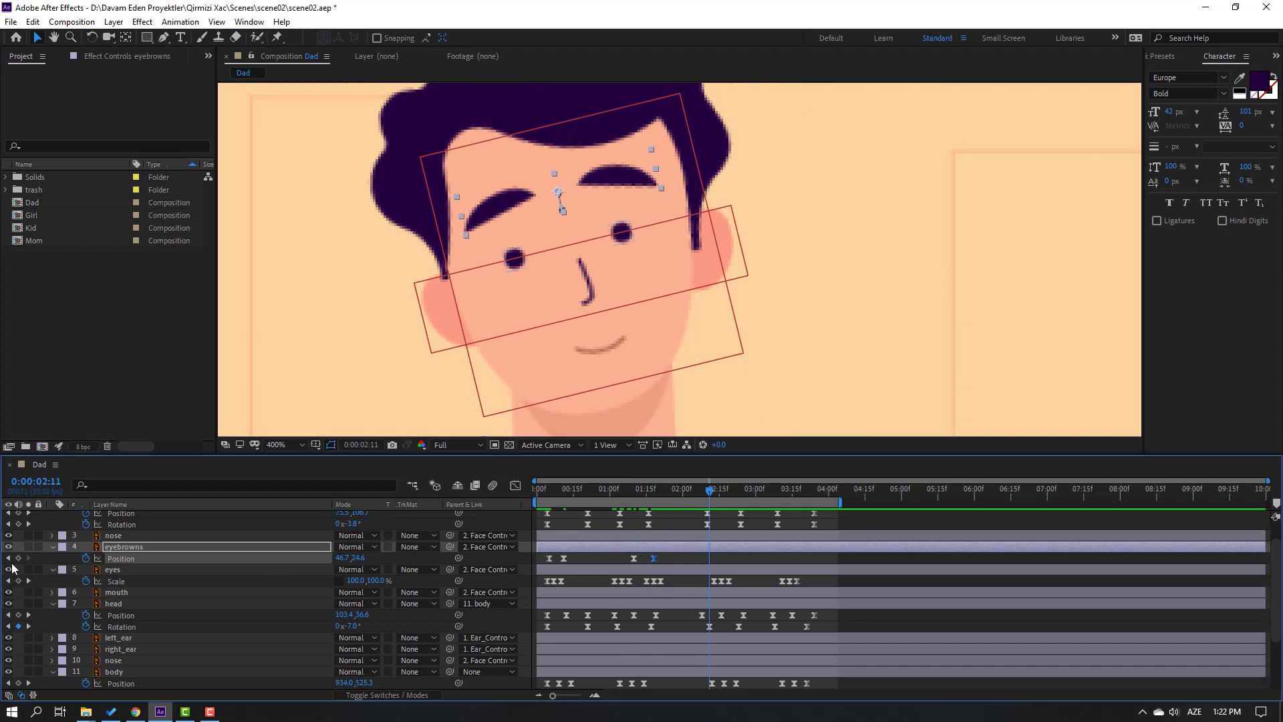
drag(721, 495, 730, 495)
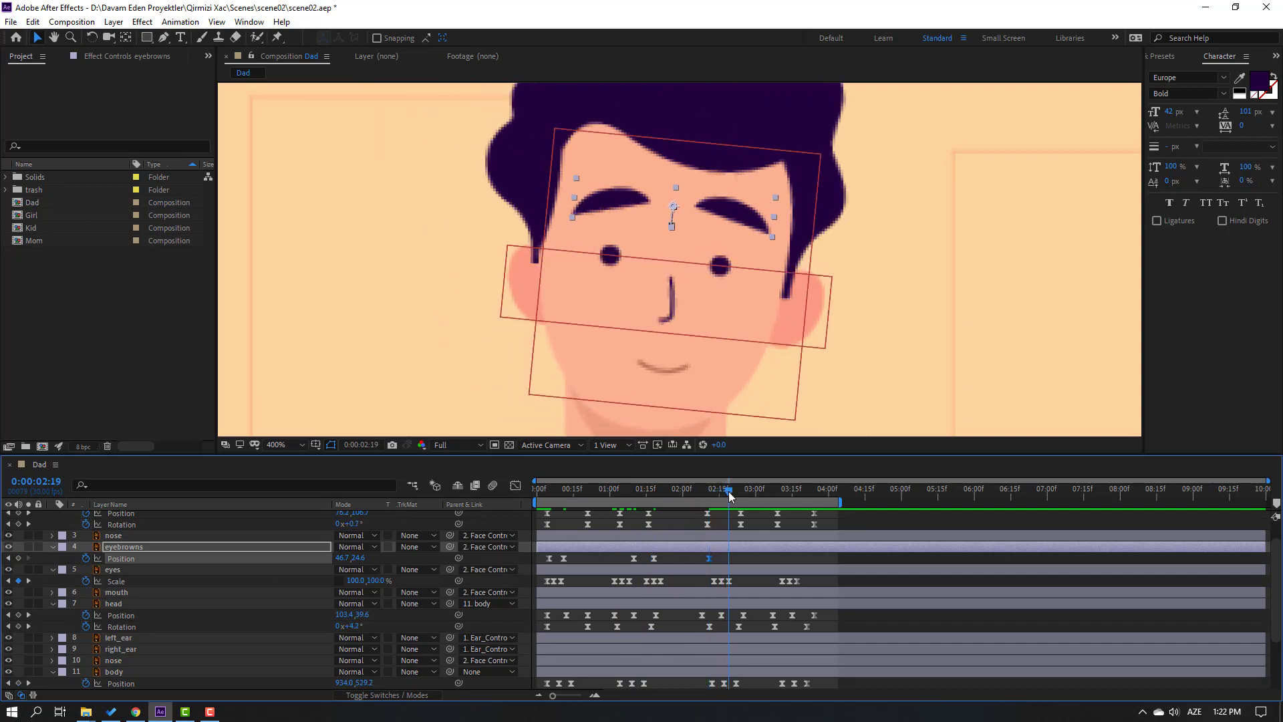
drag(360, 558, 362, 560)
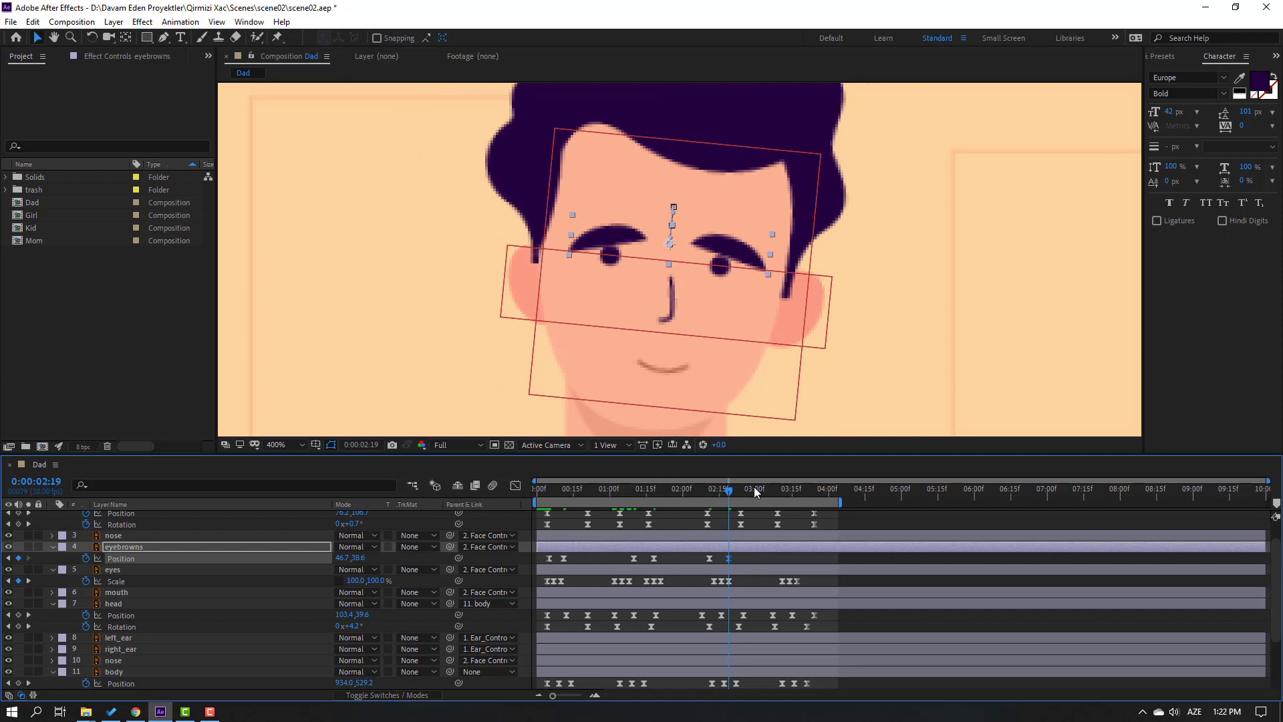
Hold the eyebrows' Position with a keyframe at 0:00:03:08, and copy their first Position keyframe to 0:00:03:18
drag(754, 491, 774, 490)
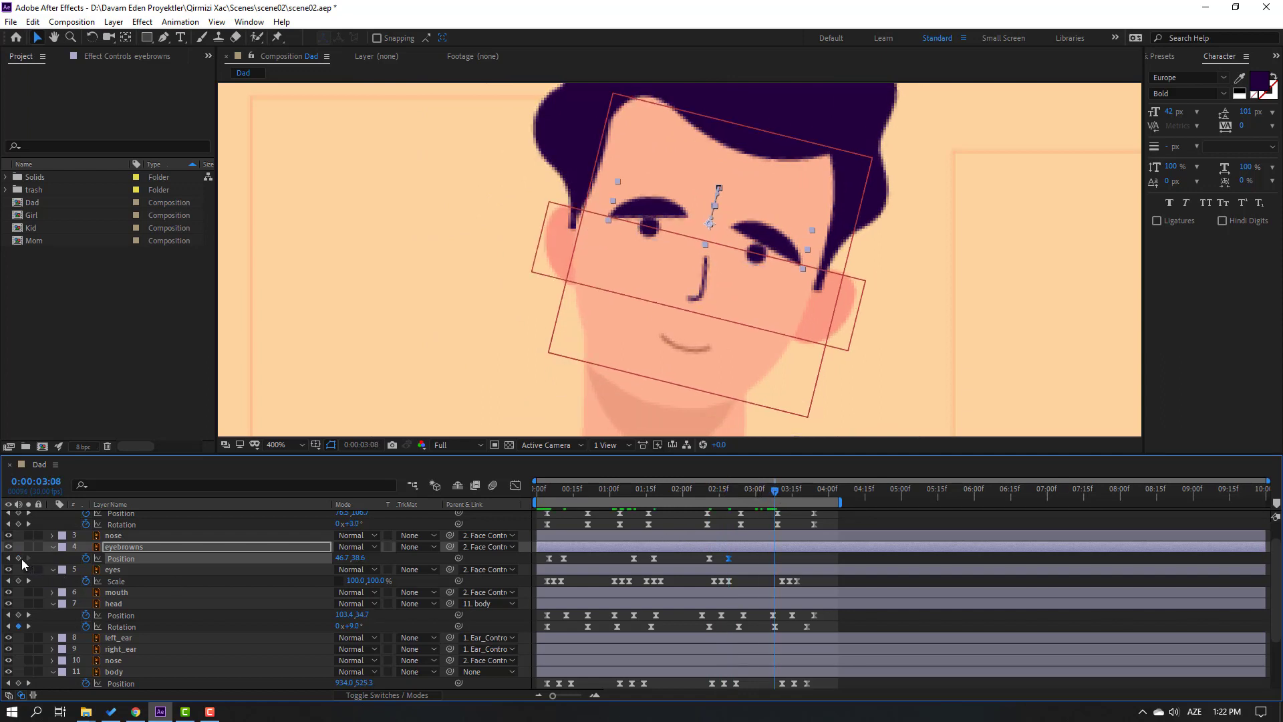
drag(792, 488, 799, 490)
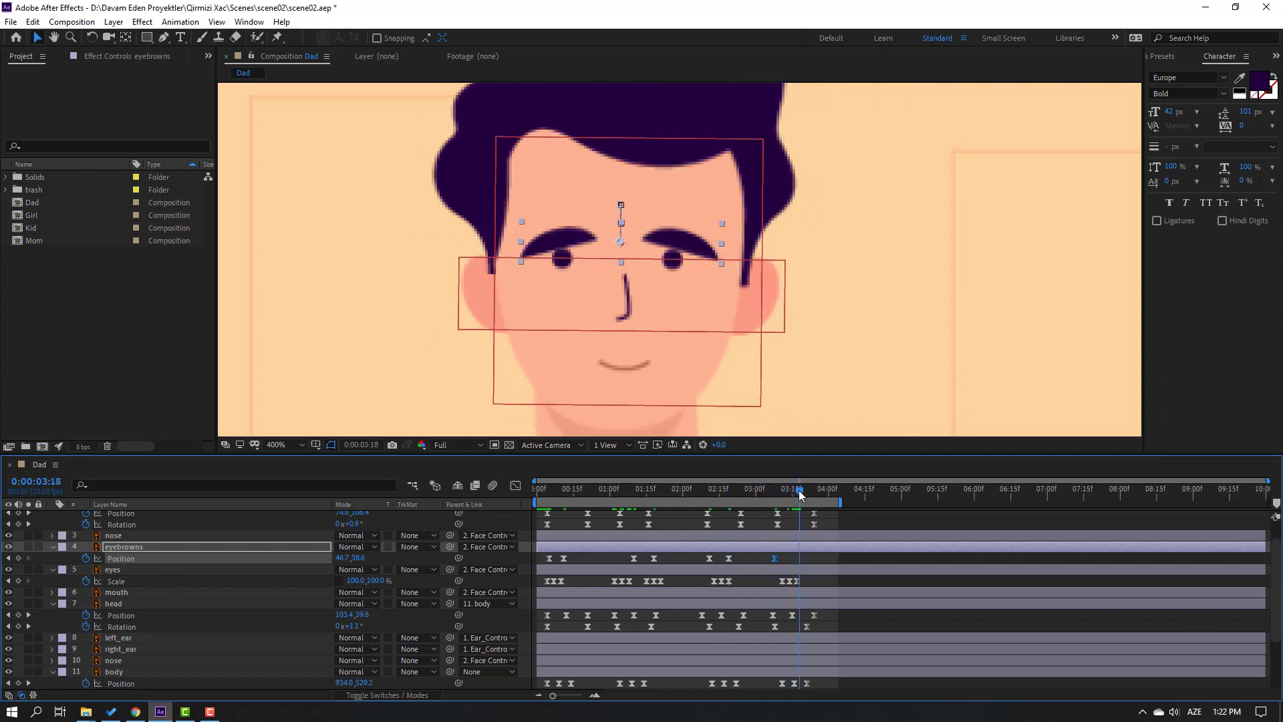
click(548, 560)
click(544, 565)
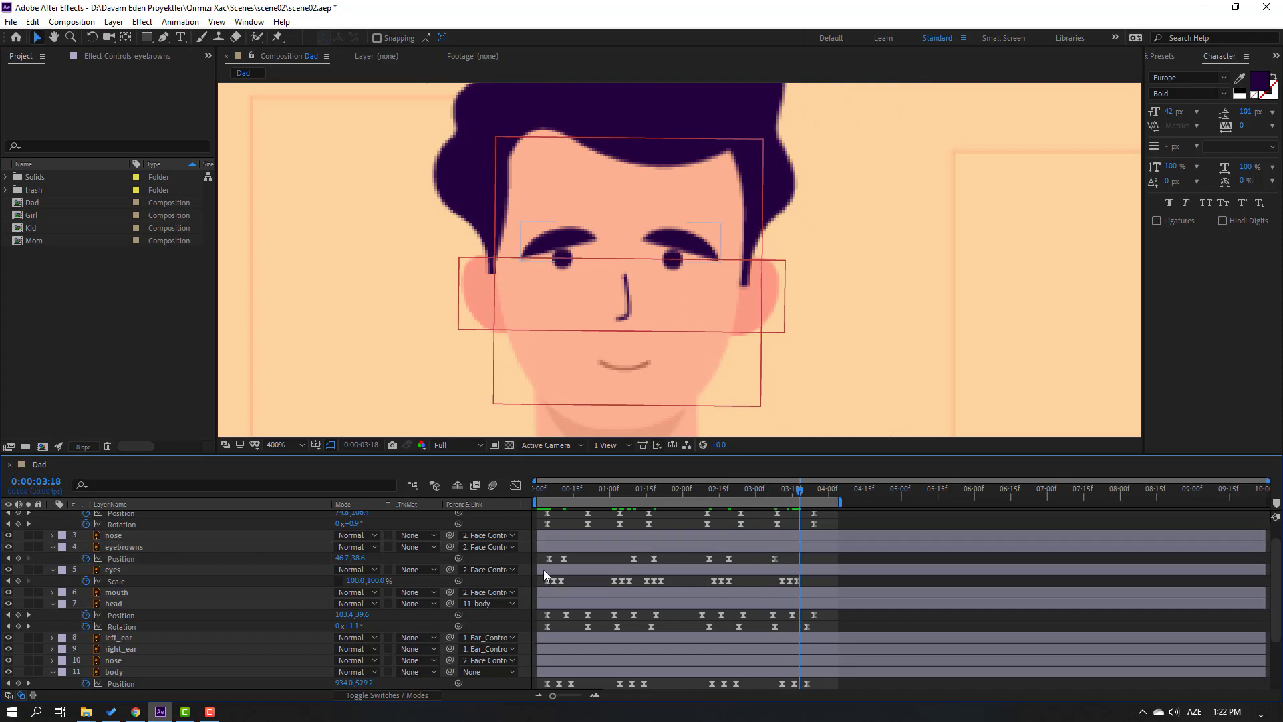
click(548, 558)
key(ctrl+c)
key(ctrl+v)
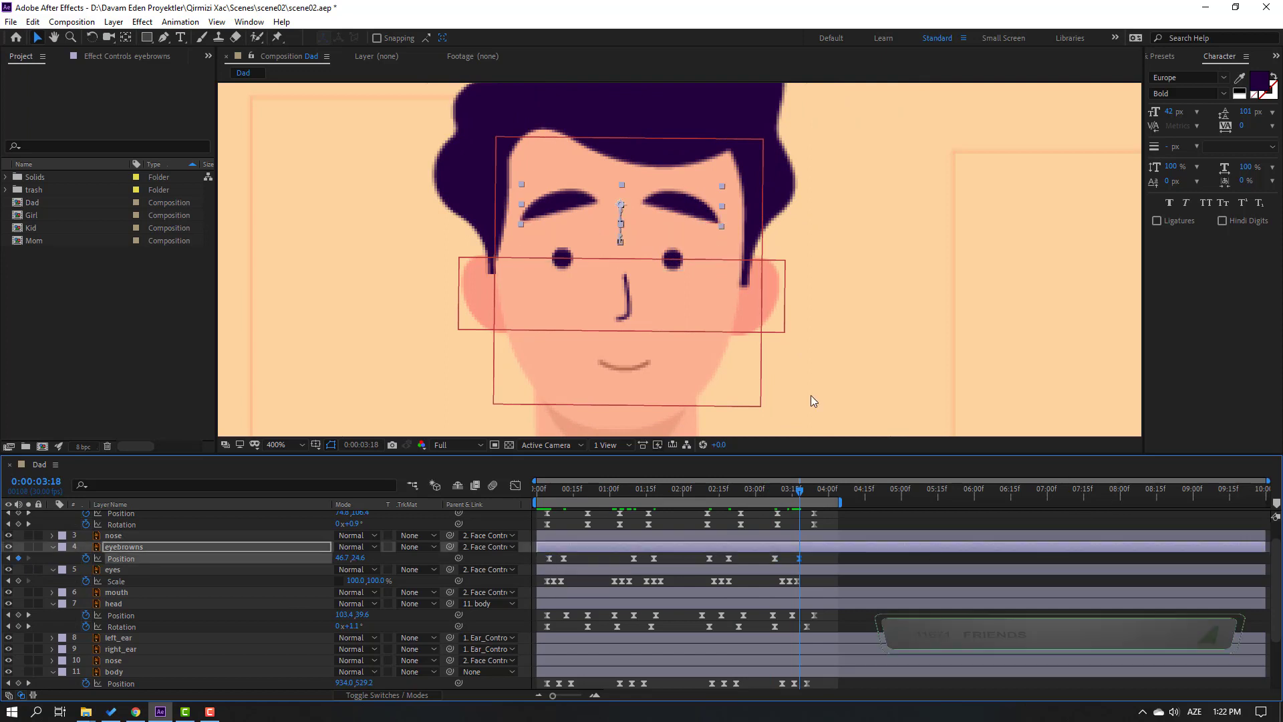
Preview the eyebrow animation together with the whole character, with the full composition fitted in view
scroll(812, 395, down, 1)
drag(389, 395, 401, 351)
key(space)
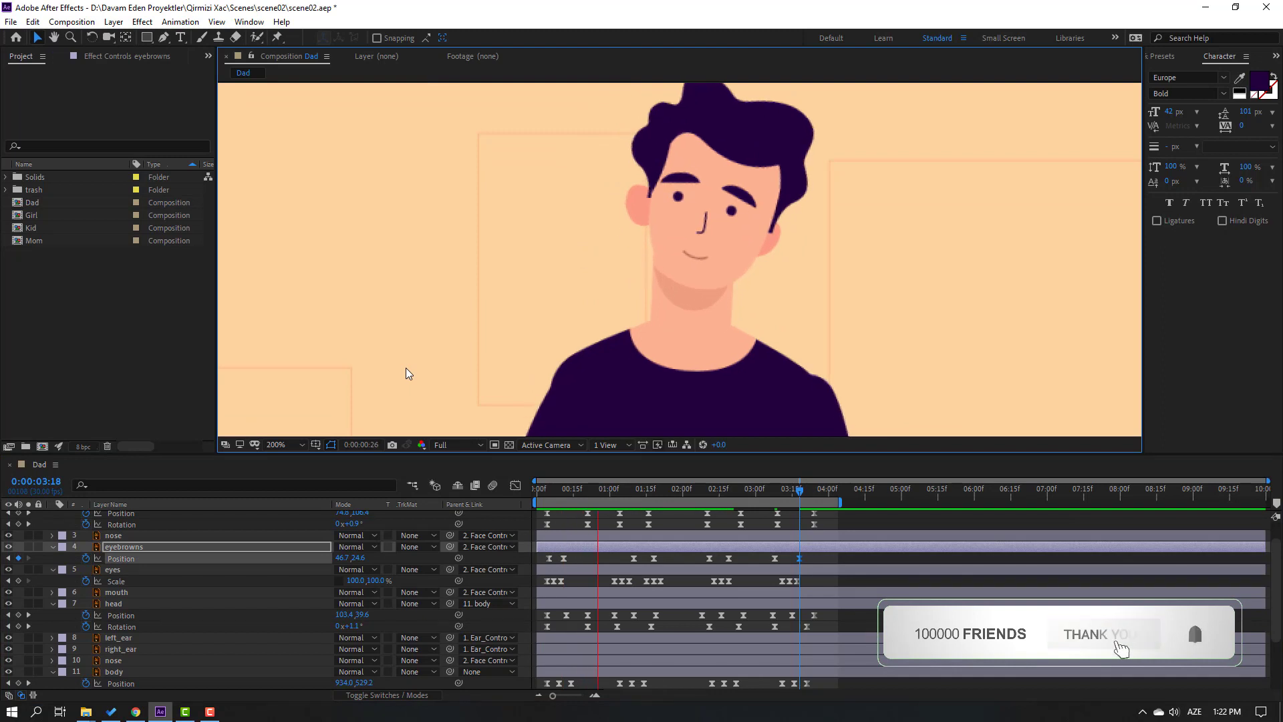
scroll(463, 355, down, 1)
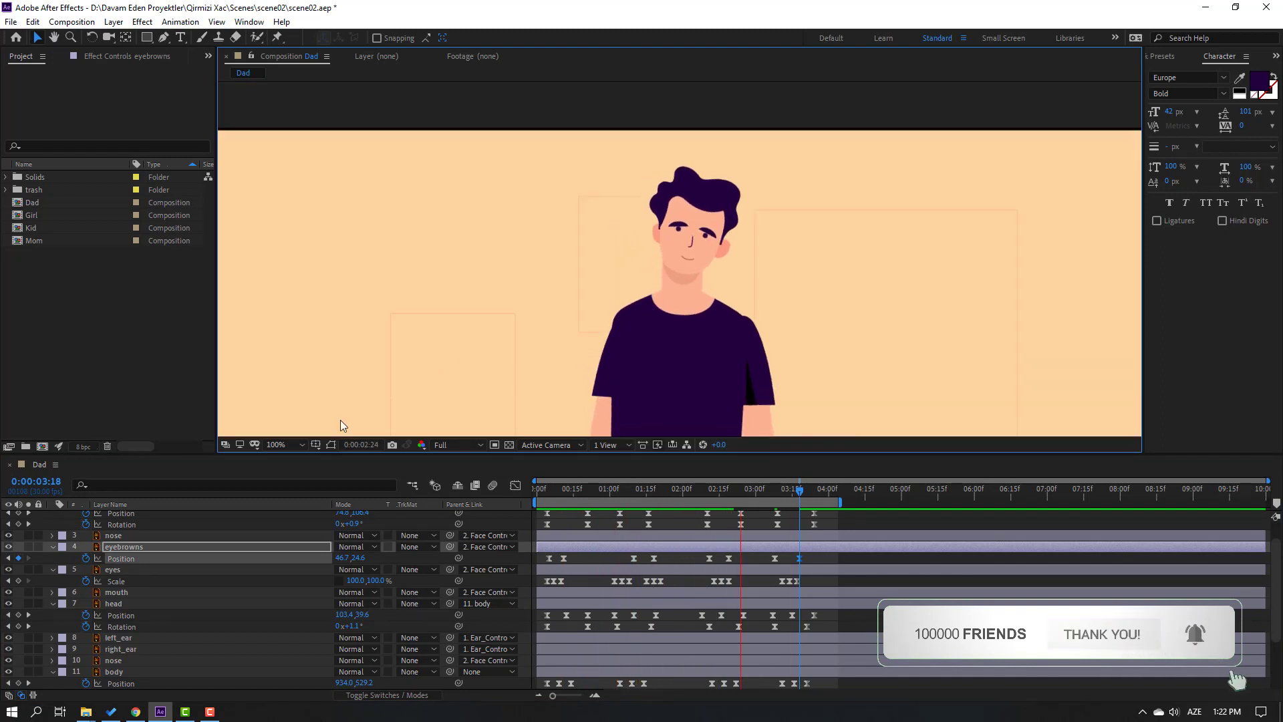
double_click(275, 440)
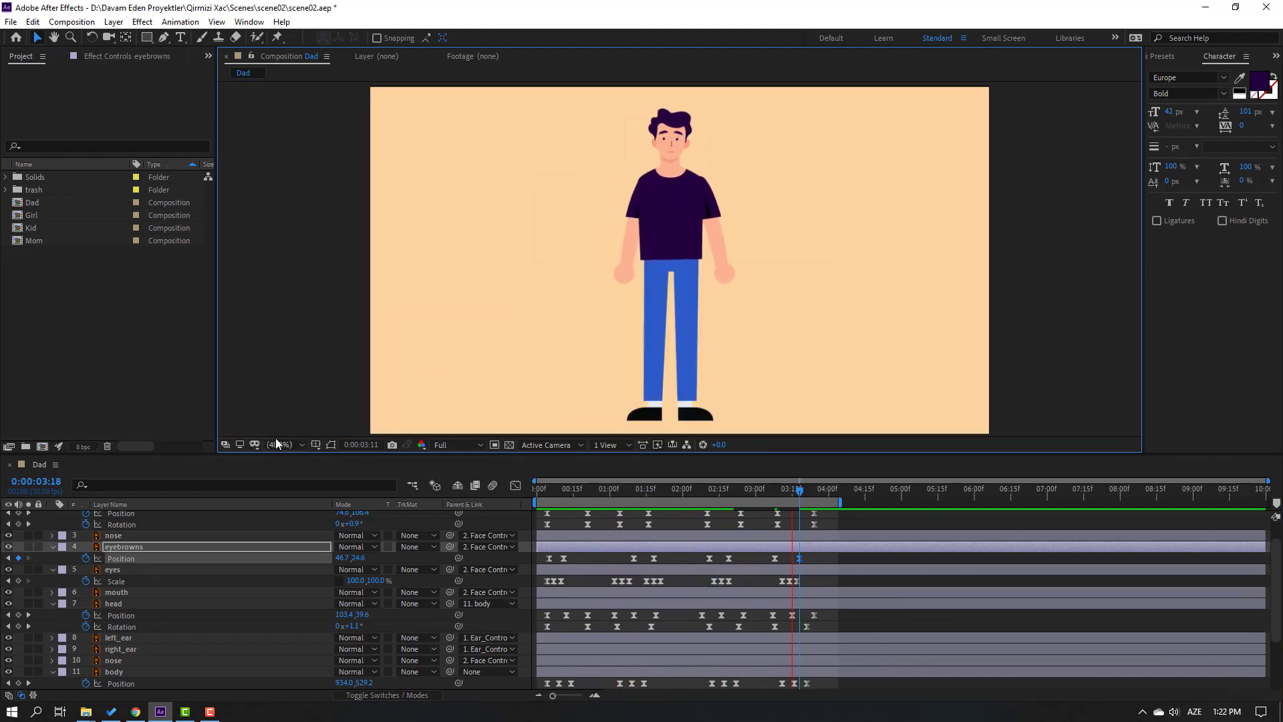